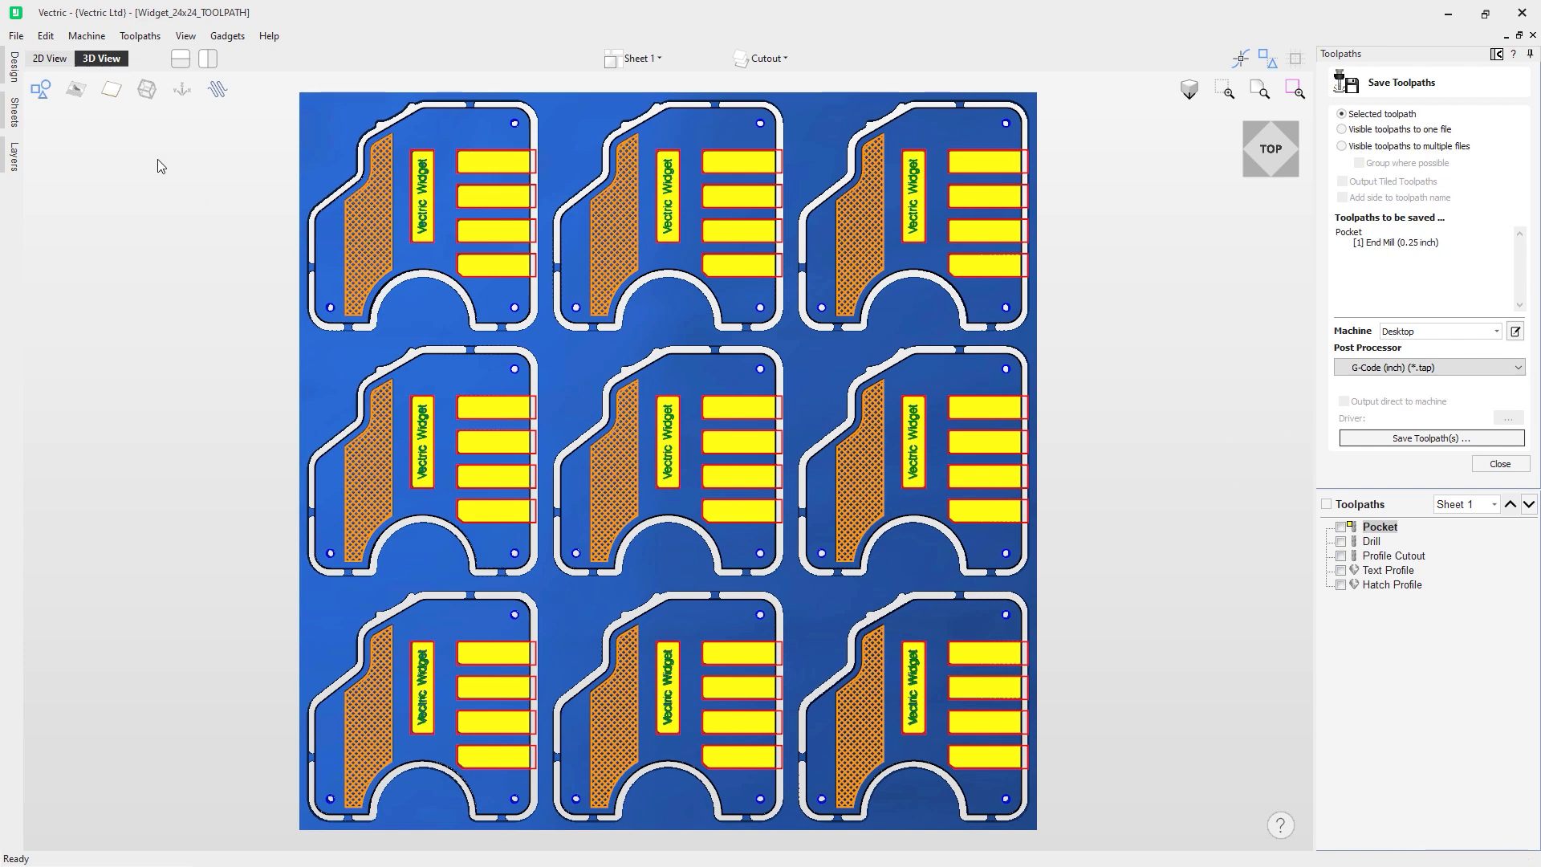
Close the current job and reopen Widget_24x24_TOOLPATH from the toolpath-saving-guide folder.
left_click(17, 36)
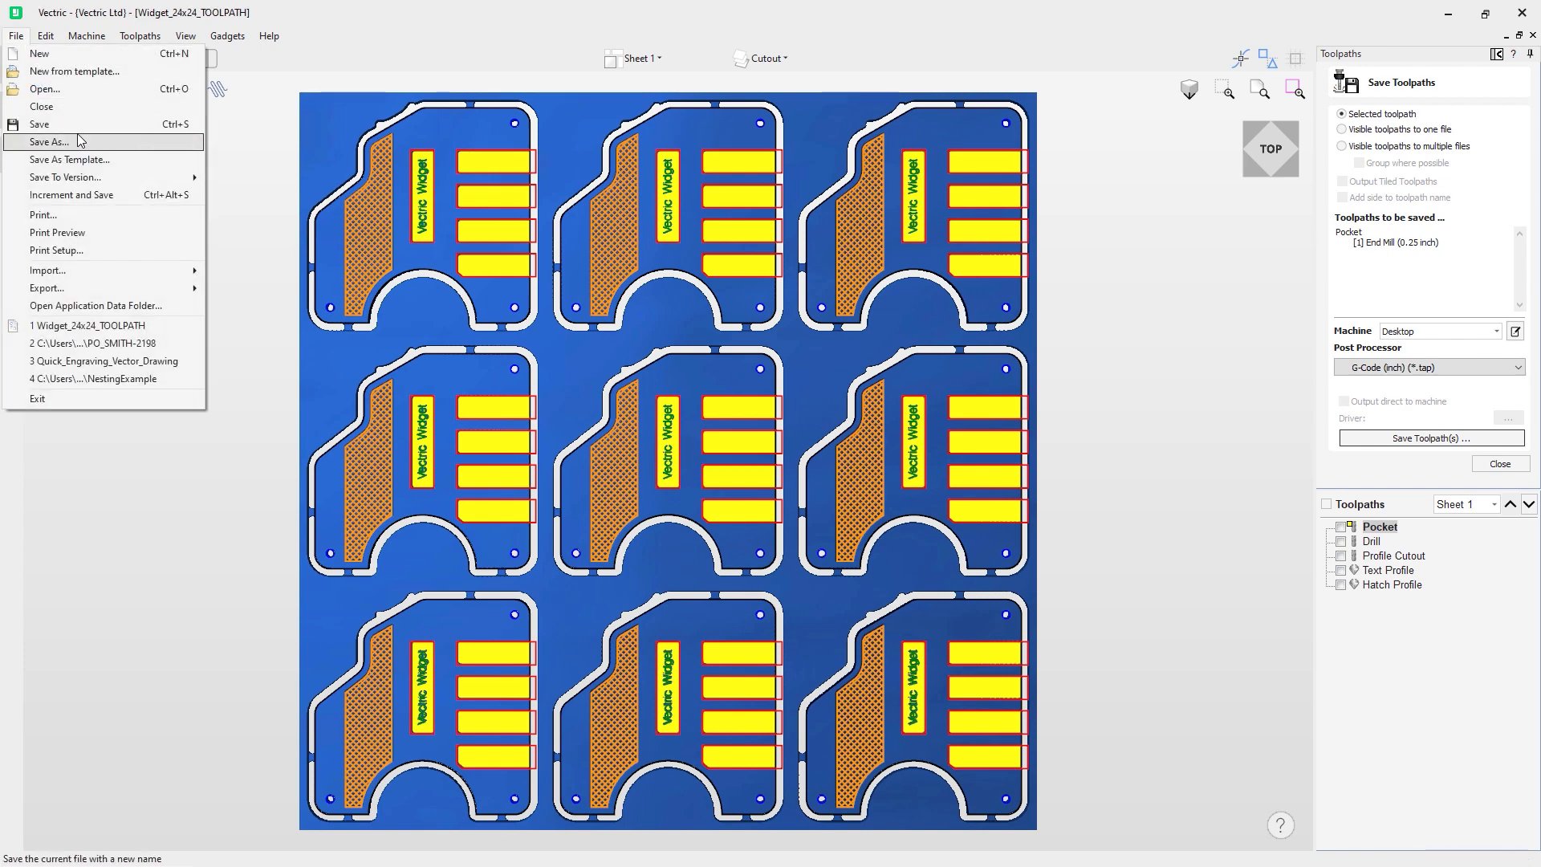
left_click(42, 106)
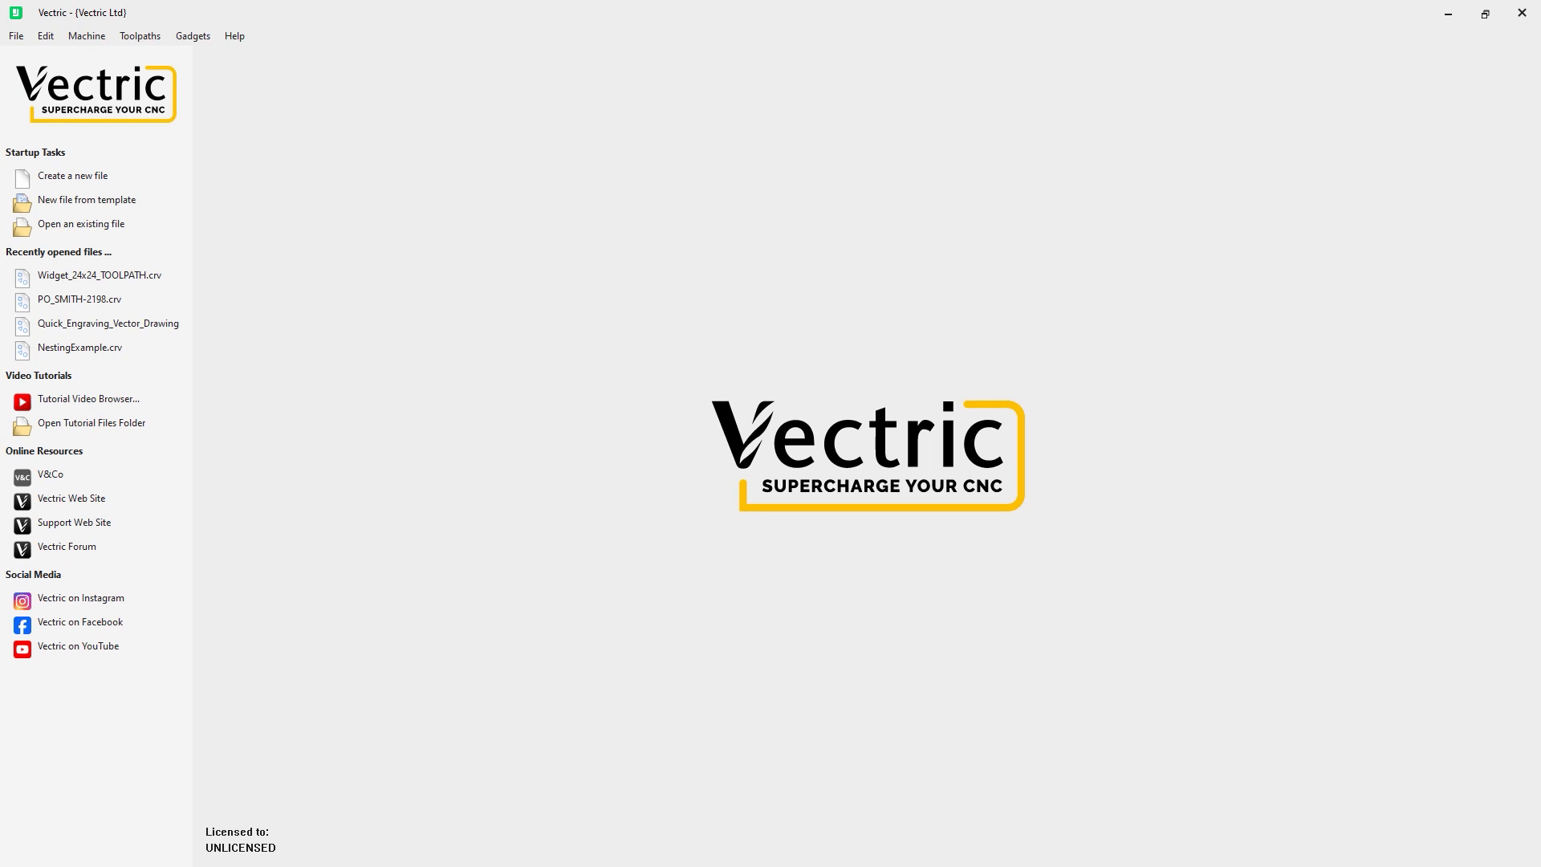
left_click(114, 226)
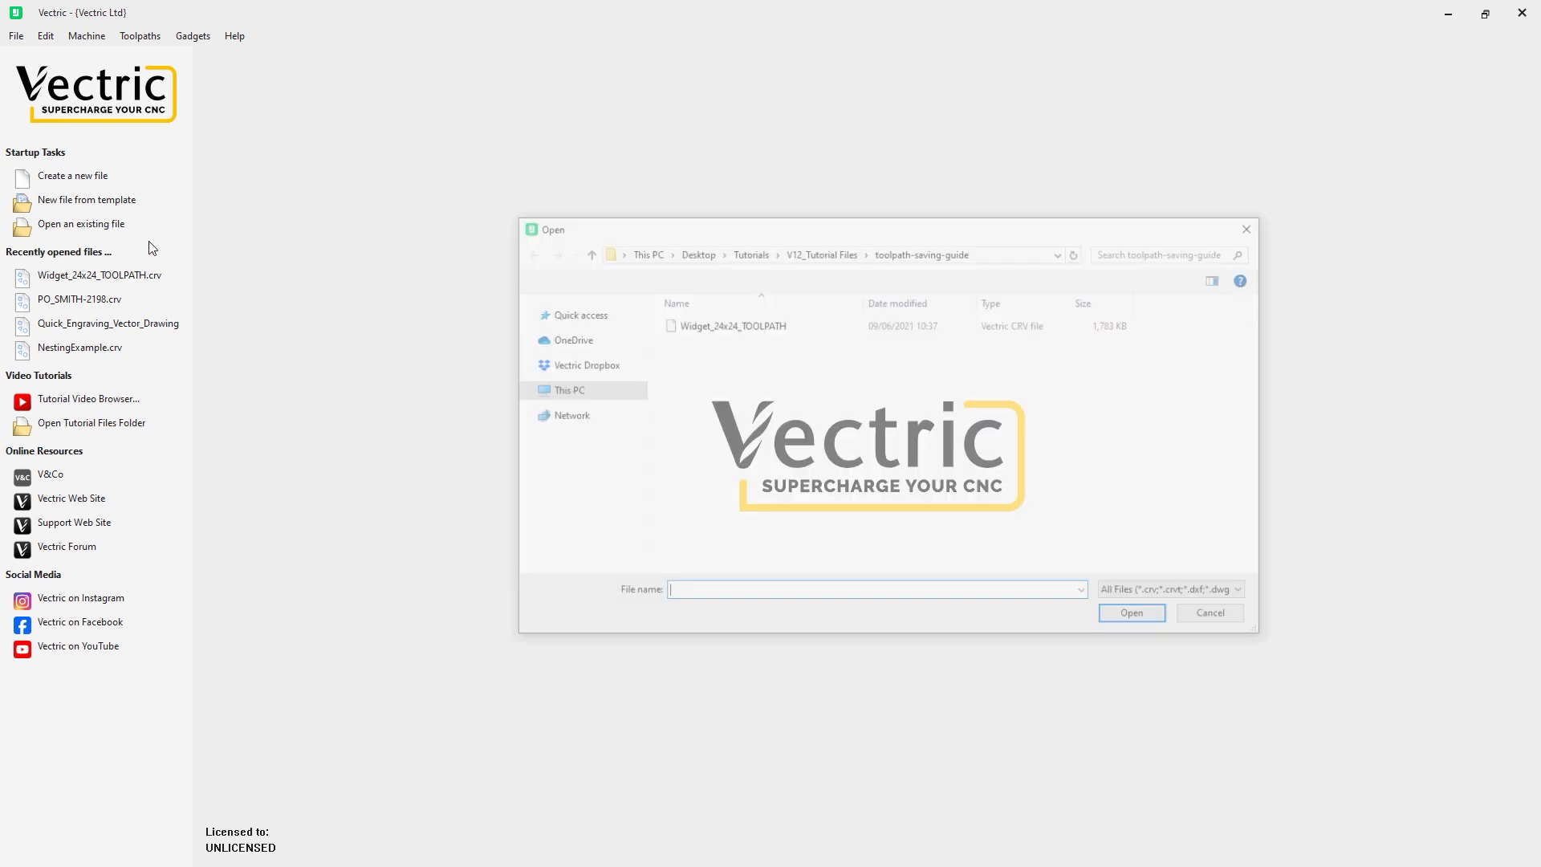
left_click(729, 333)
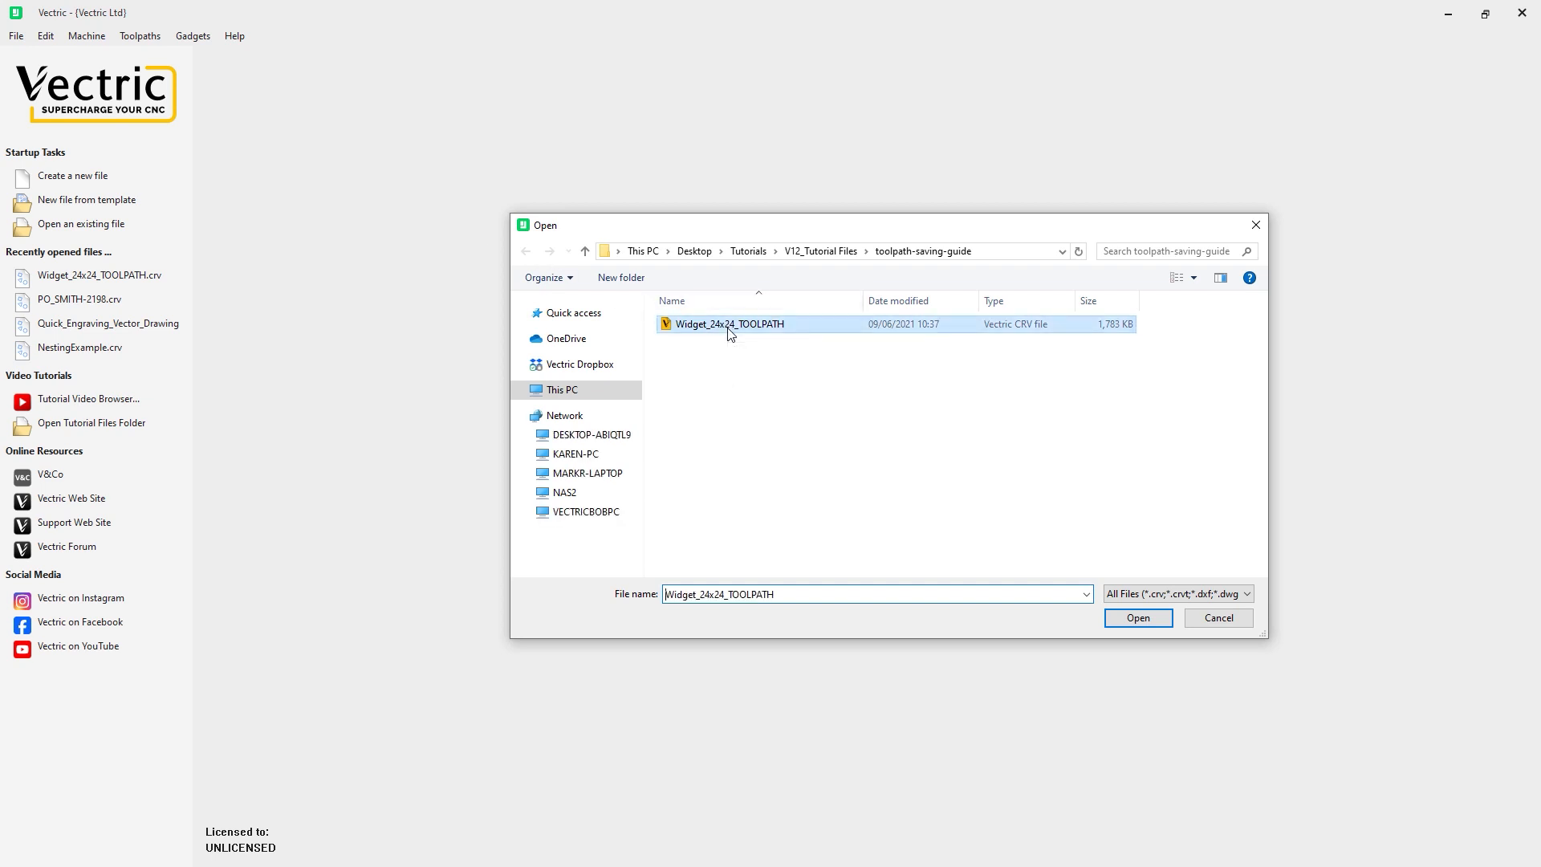
double_click(730, 334)
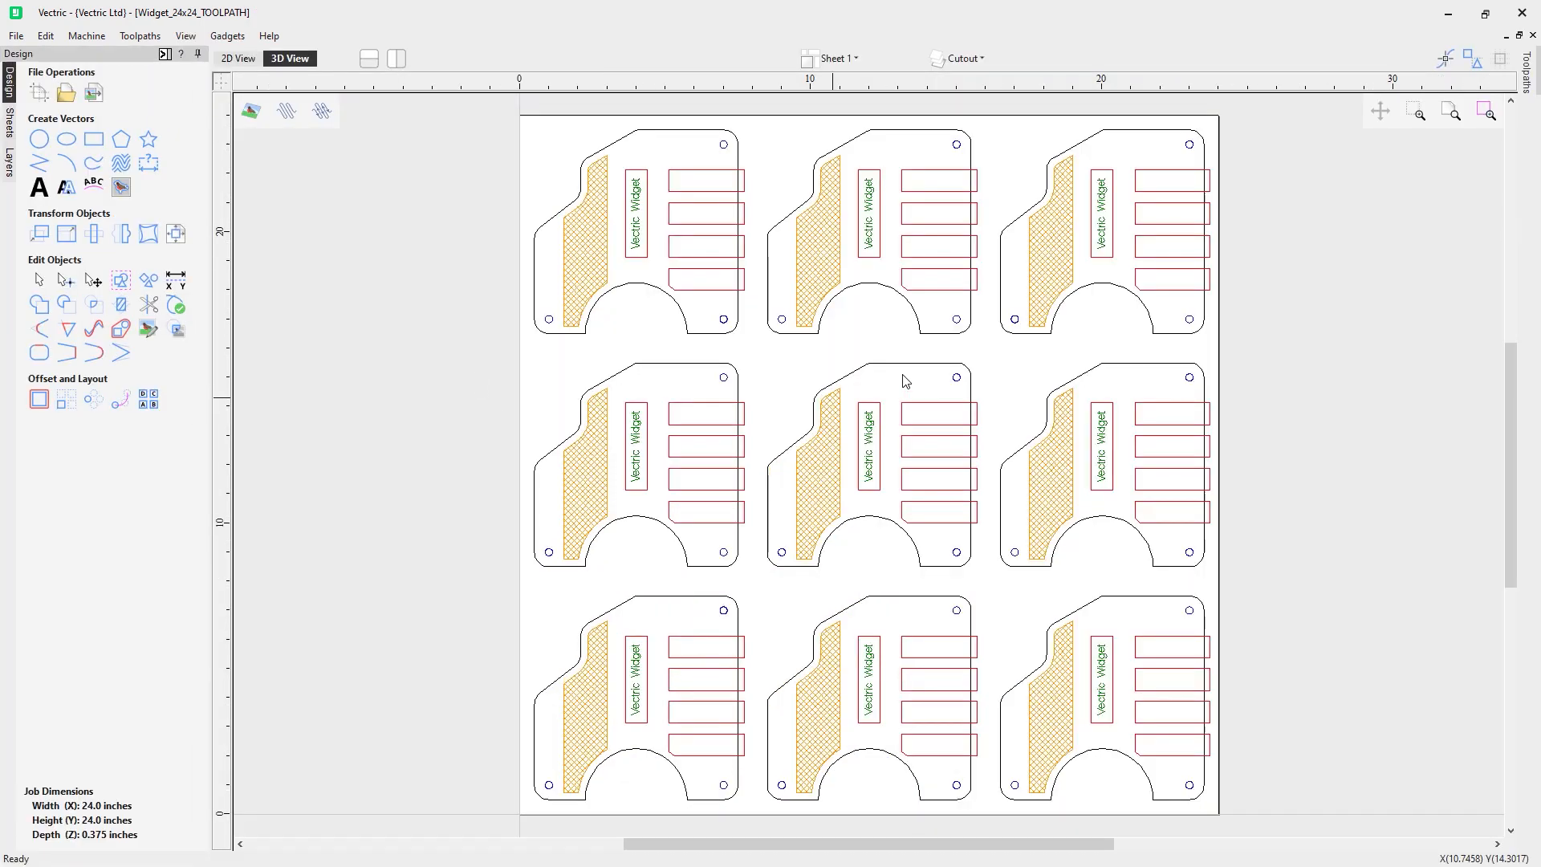
Show the job in the 3D view with the toolpath controls, and check the Pocket toolpath's vectors and tool details.
left_click(293, 58)
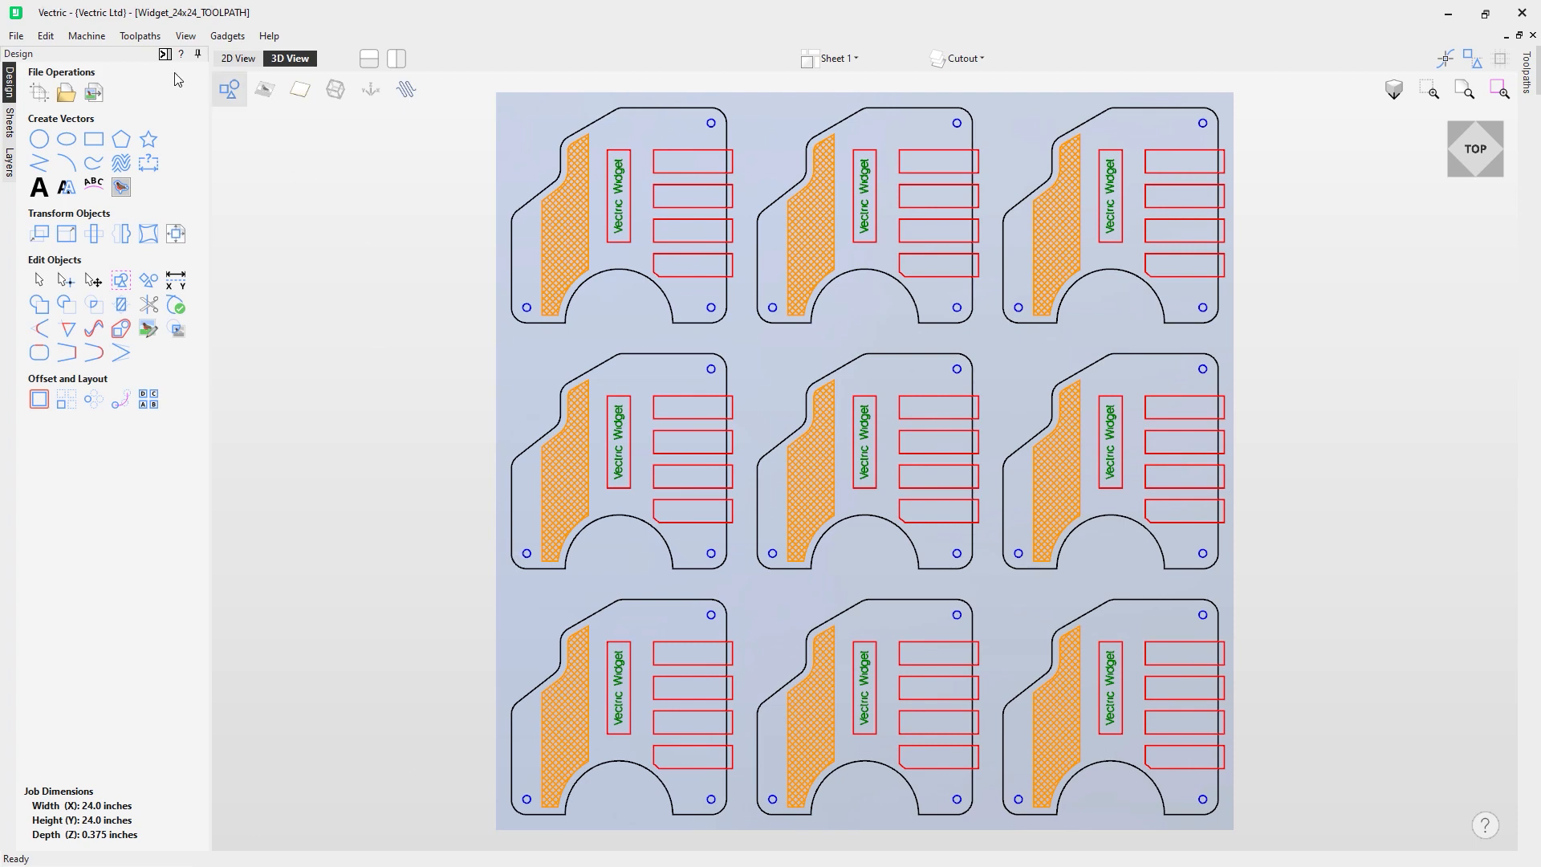
left_click(165, 55)
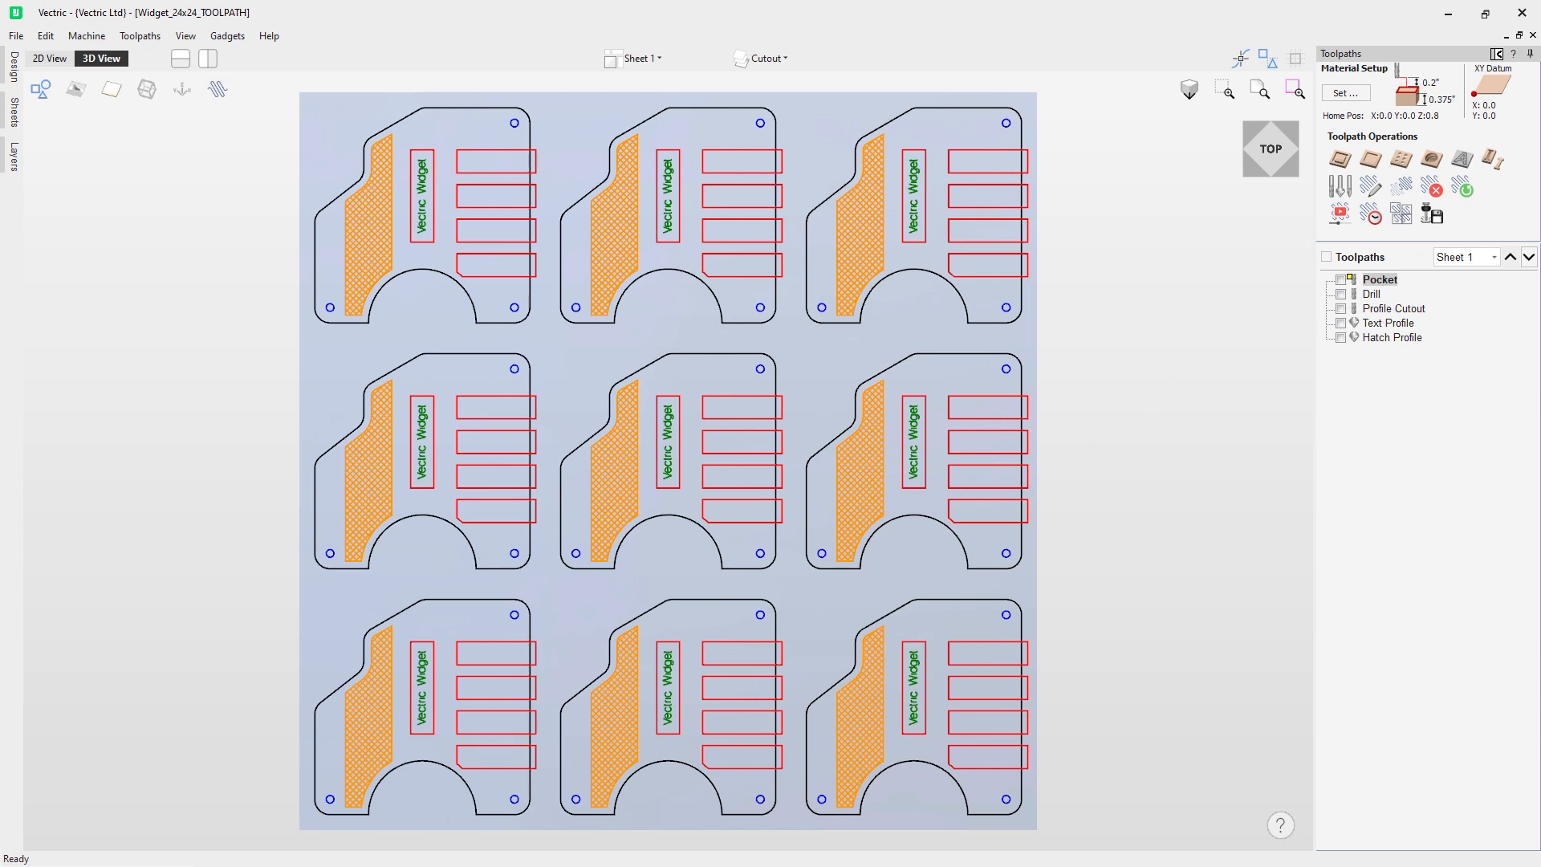
left_click(1386, 285)
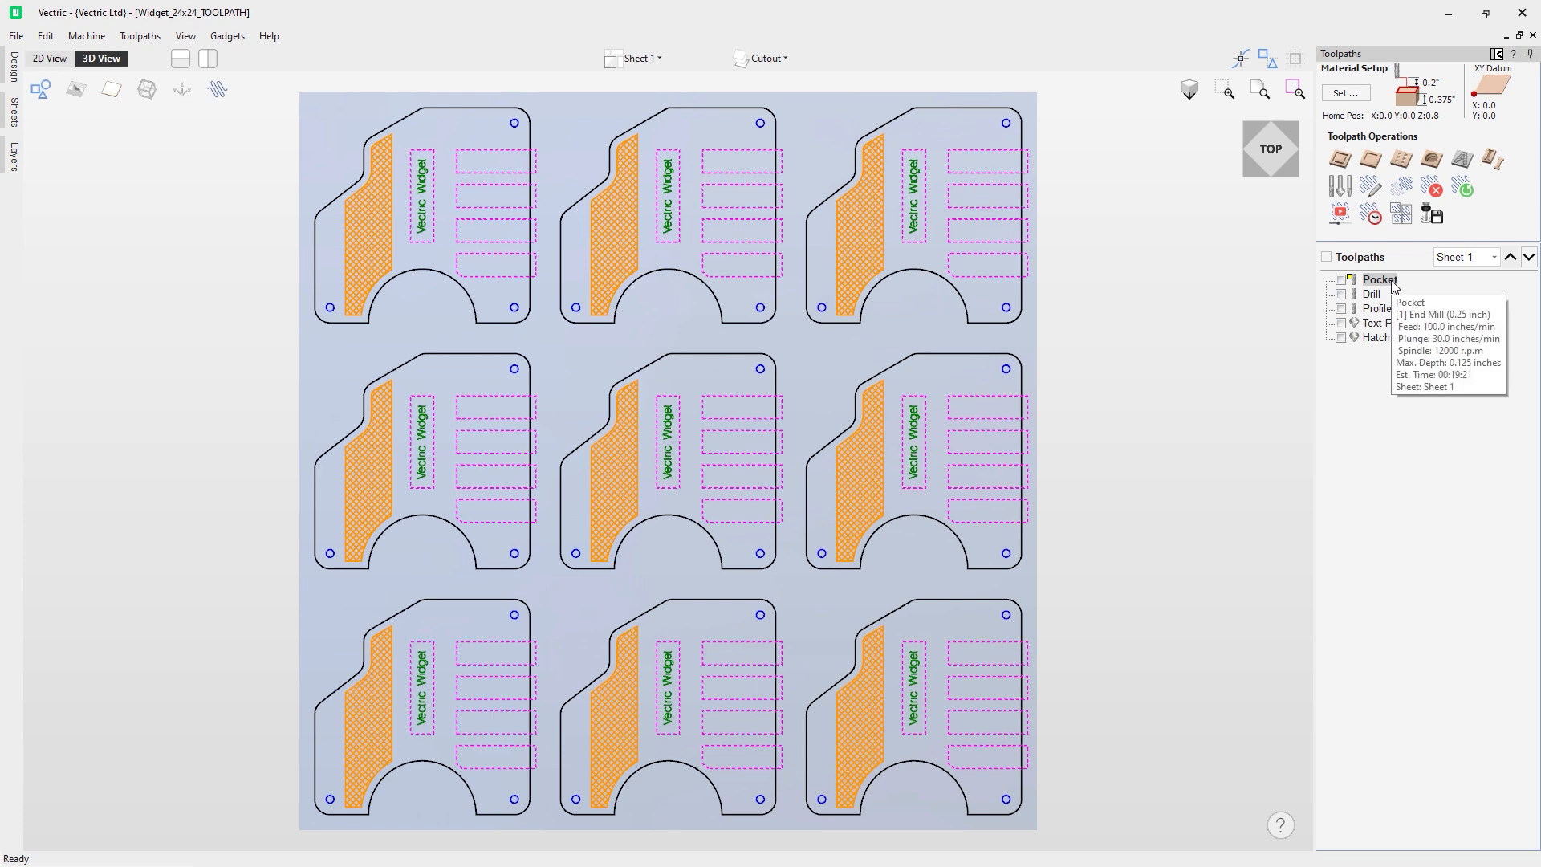
mouse_move(1375, 299)
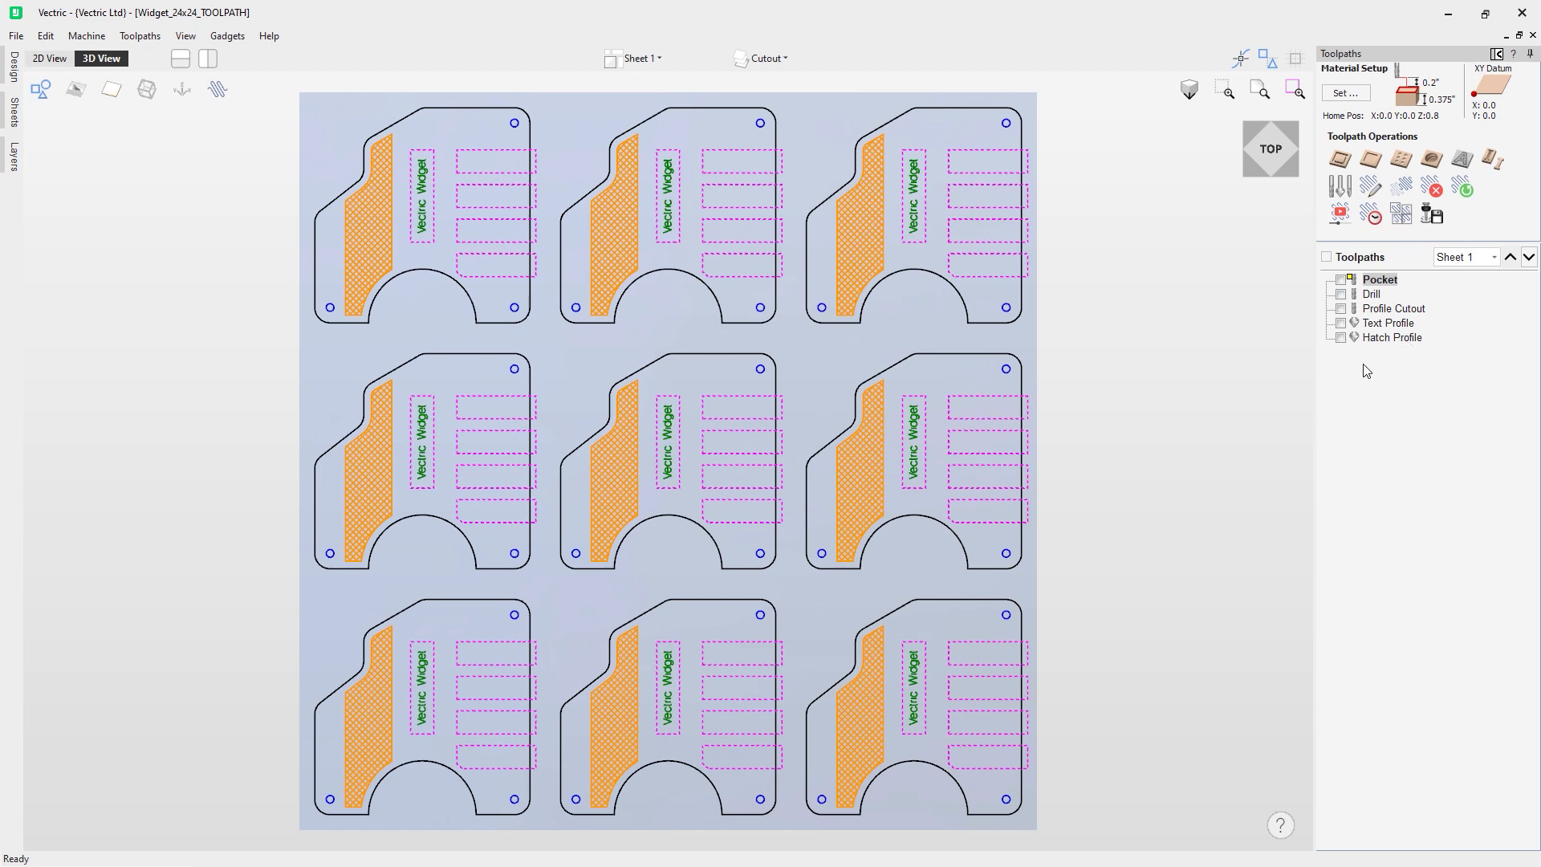
left_click(1031, 306)
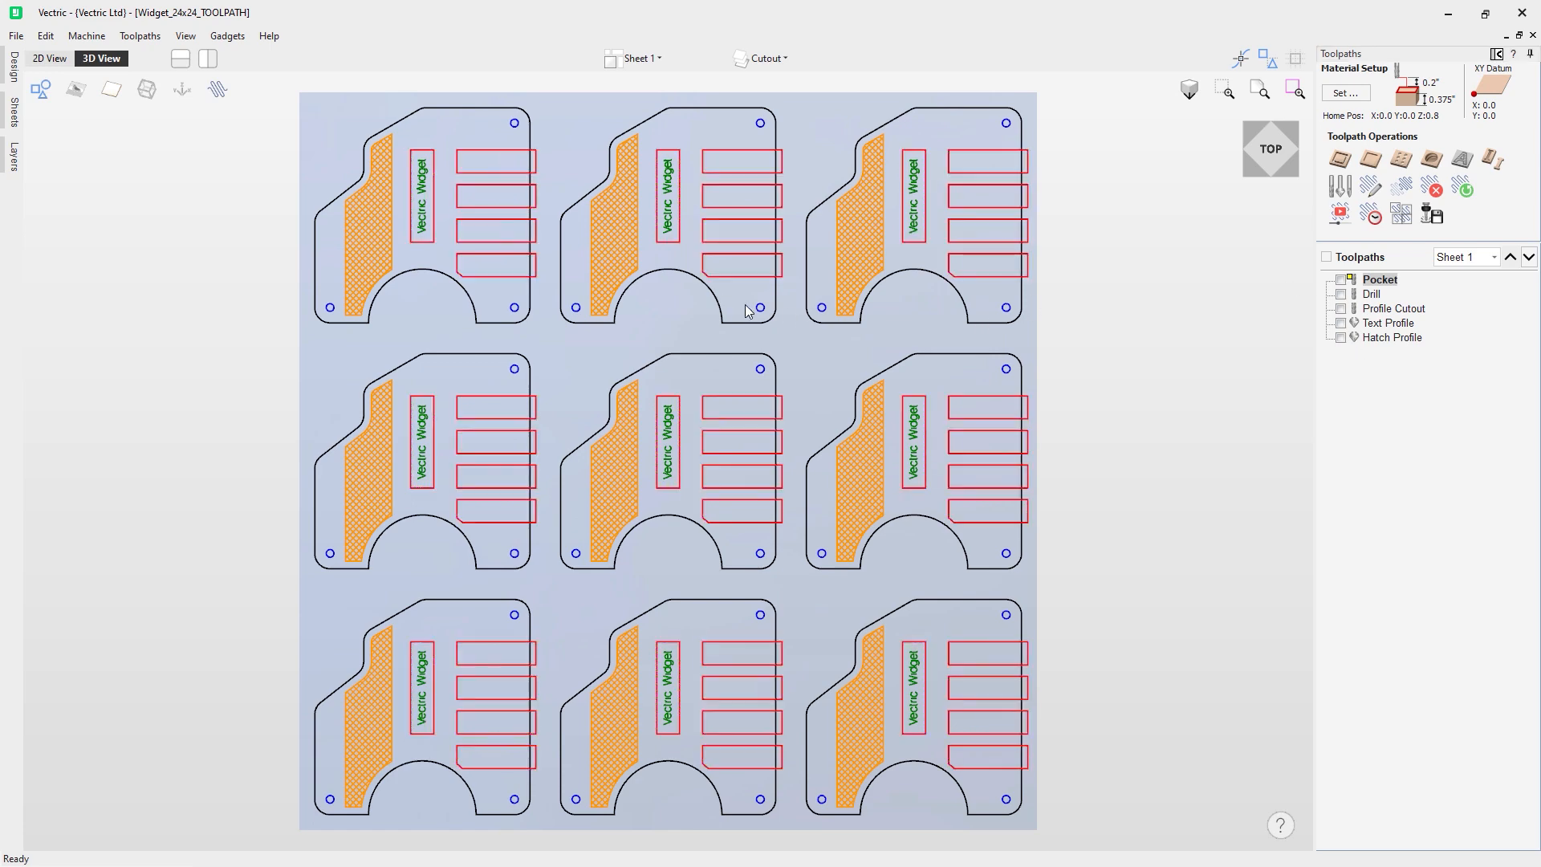
Preview the machining of all toolpaths on Sheet 1, and close the preview.
left_click(1340, 215)
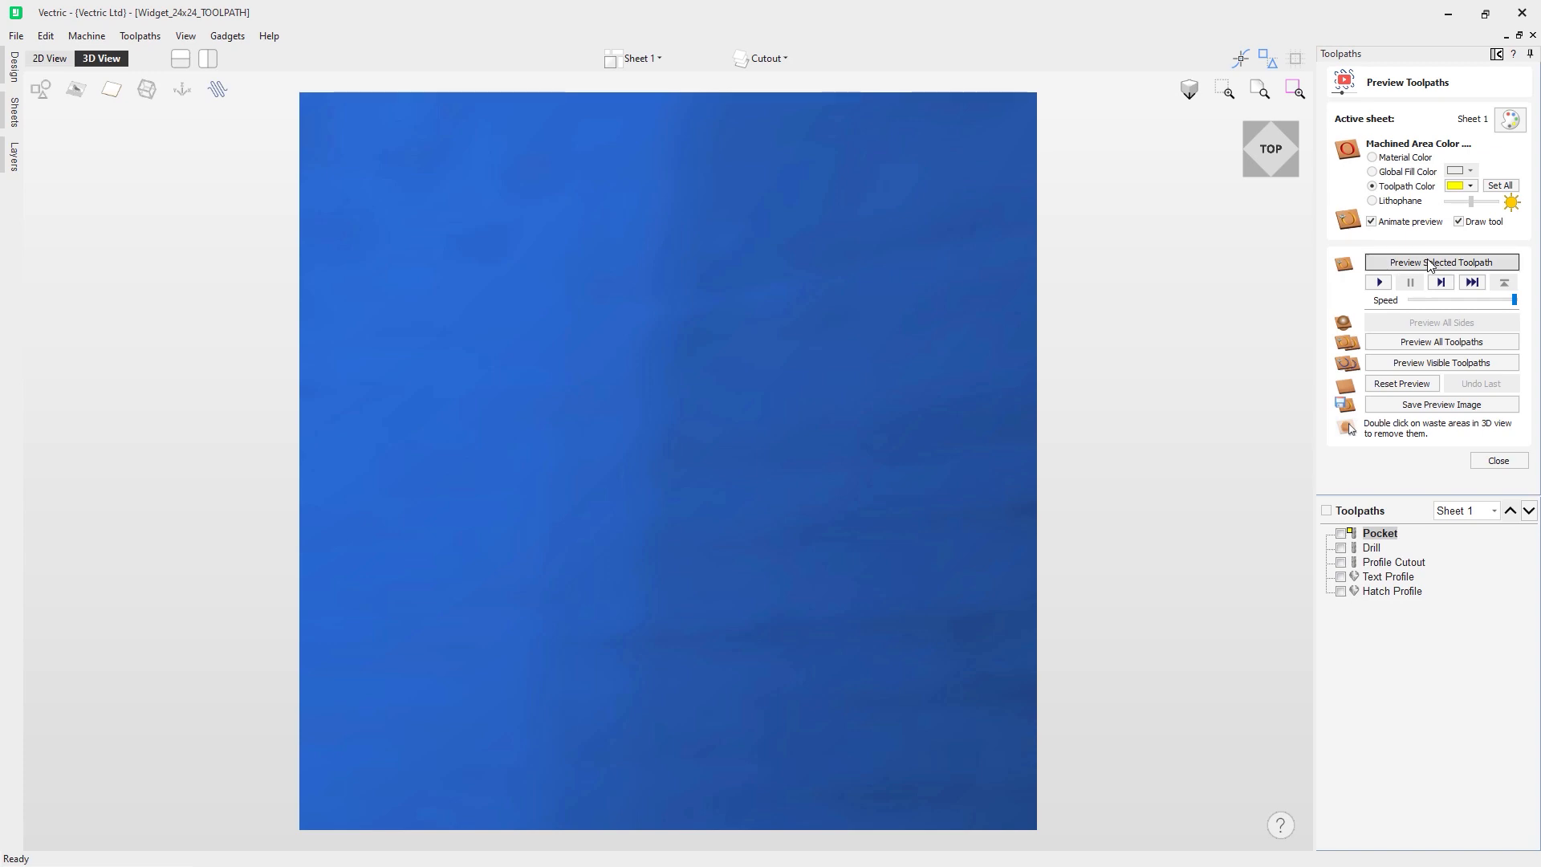
left_click(1326, 510)
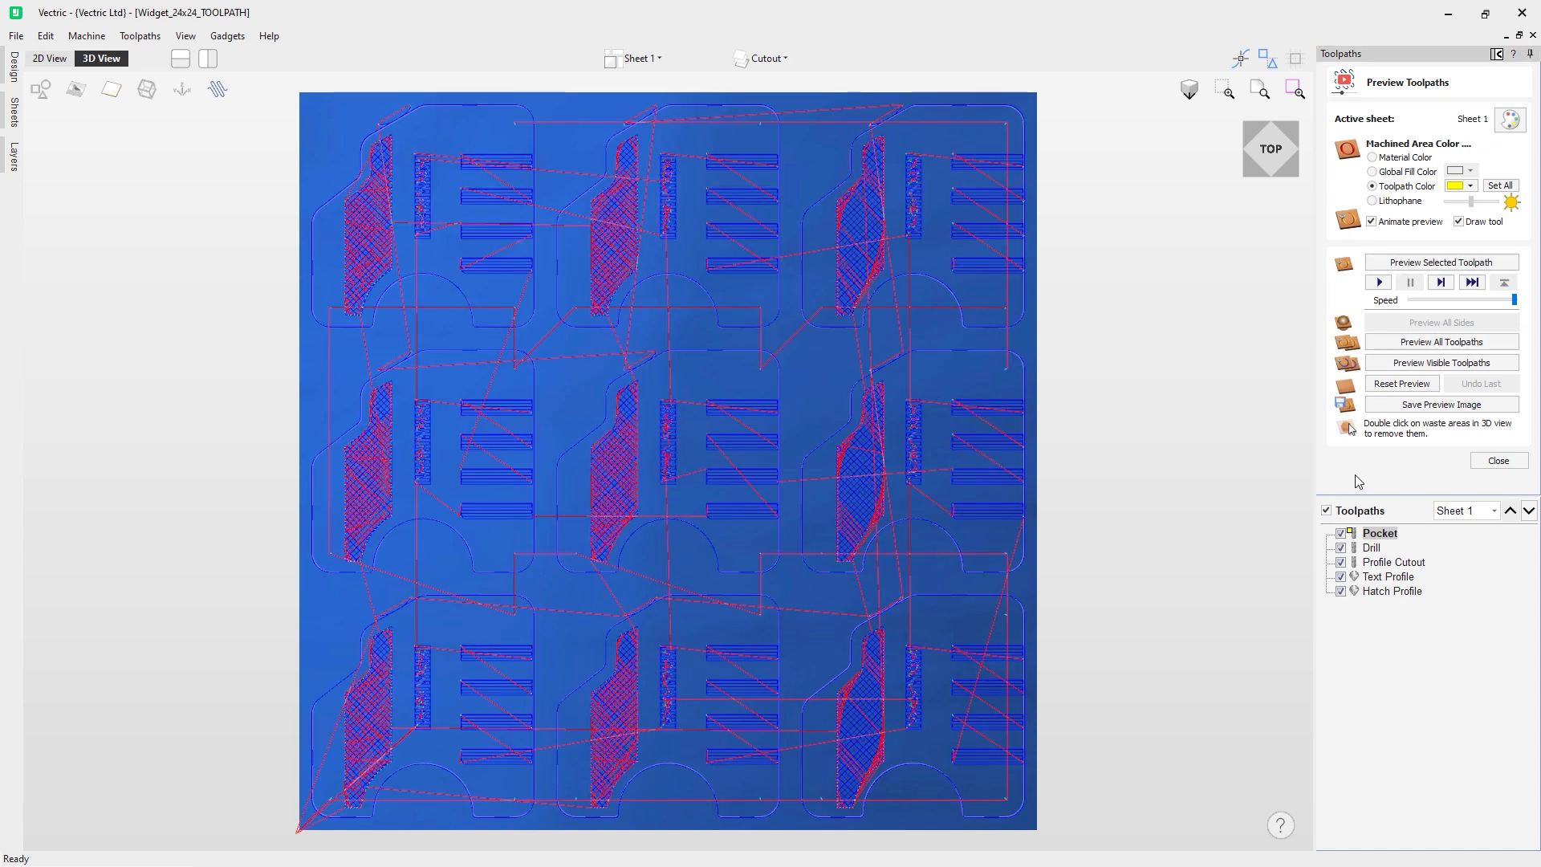
left_click(1427, 344)
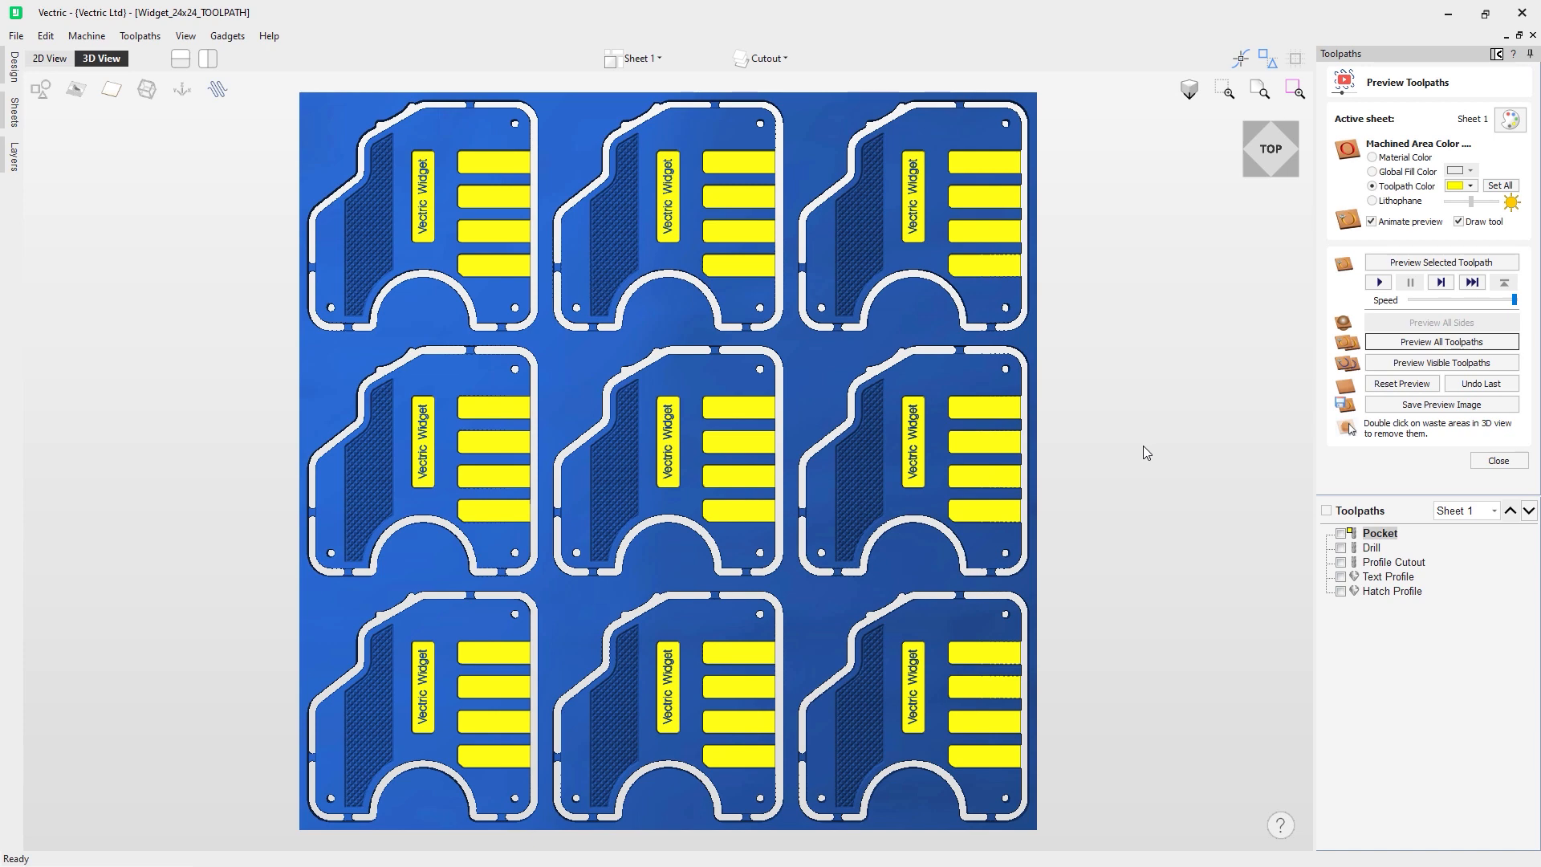
left_click(1475, 465)
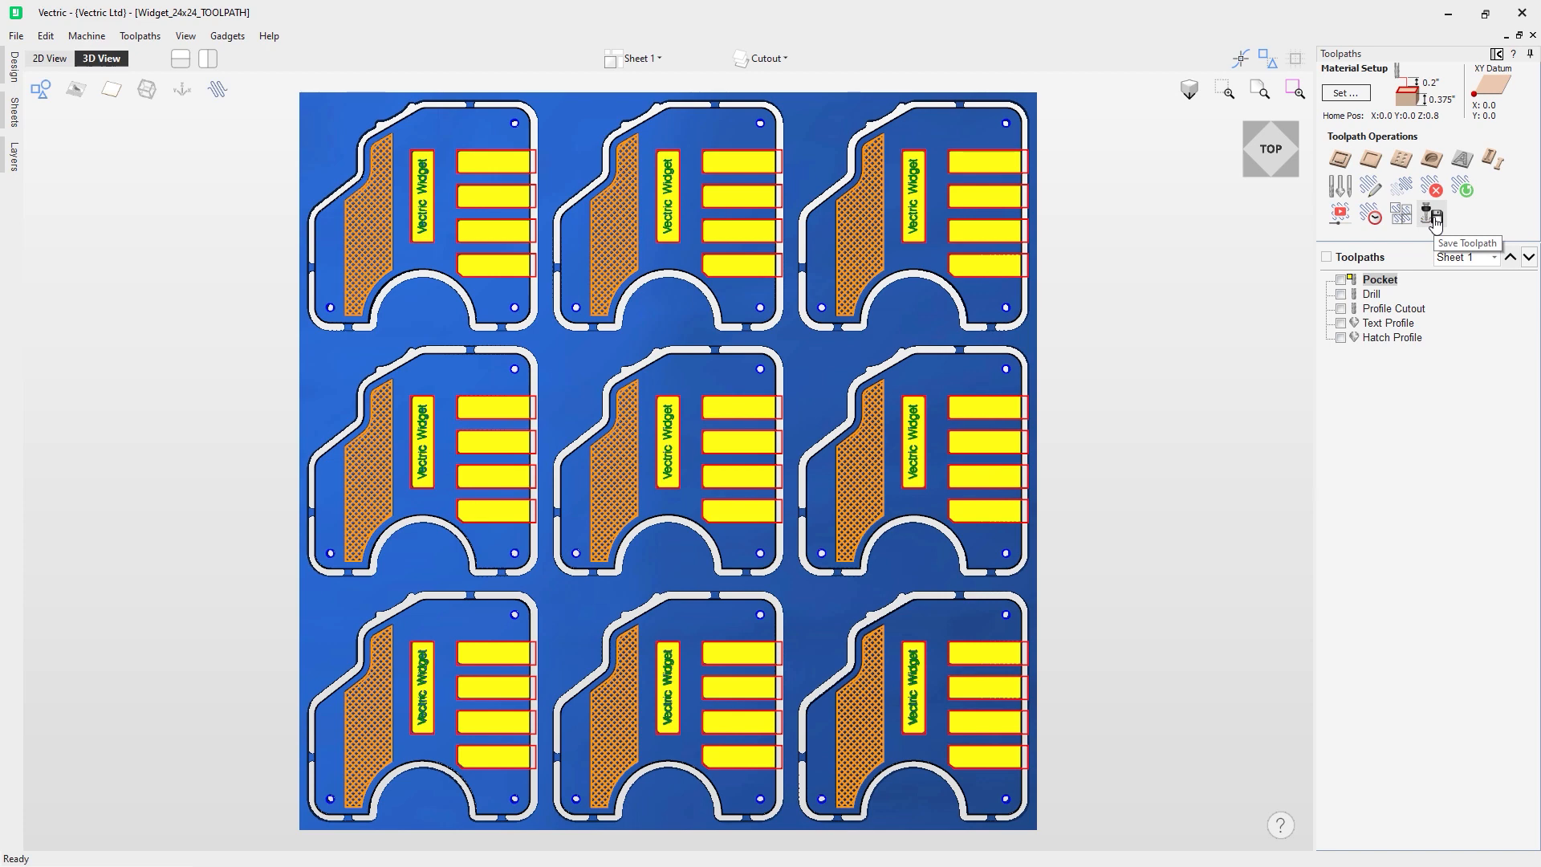
Open the toolpath saving options, and review the Desktop machine's configuration and the available machines, keeping Desktop selected.
left_click(1434, 217)
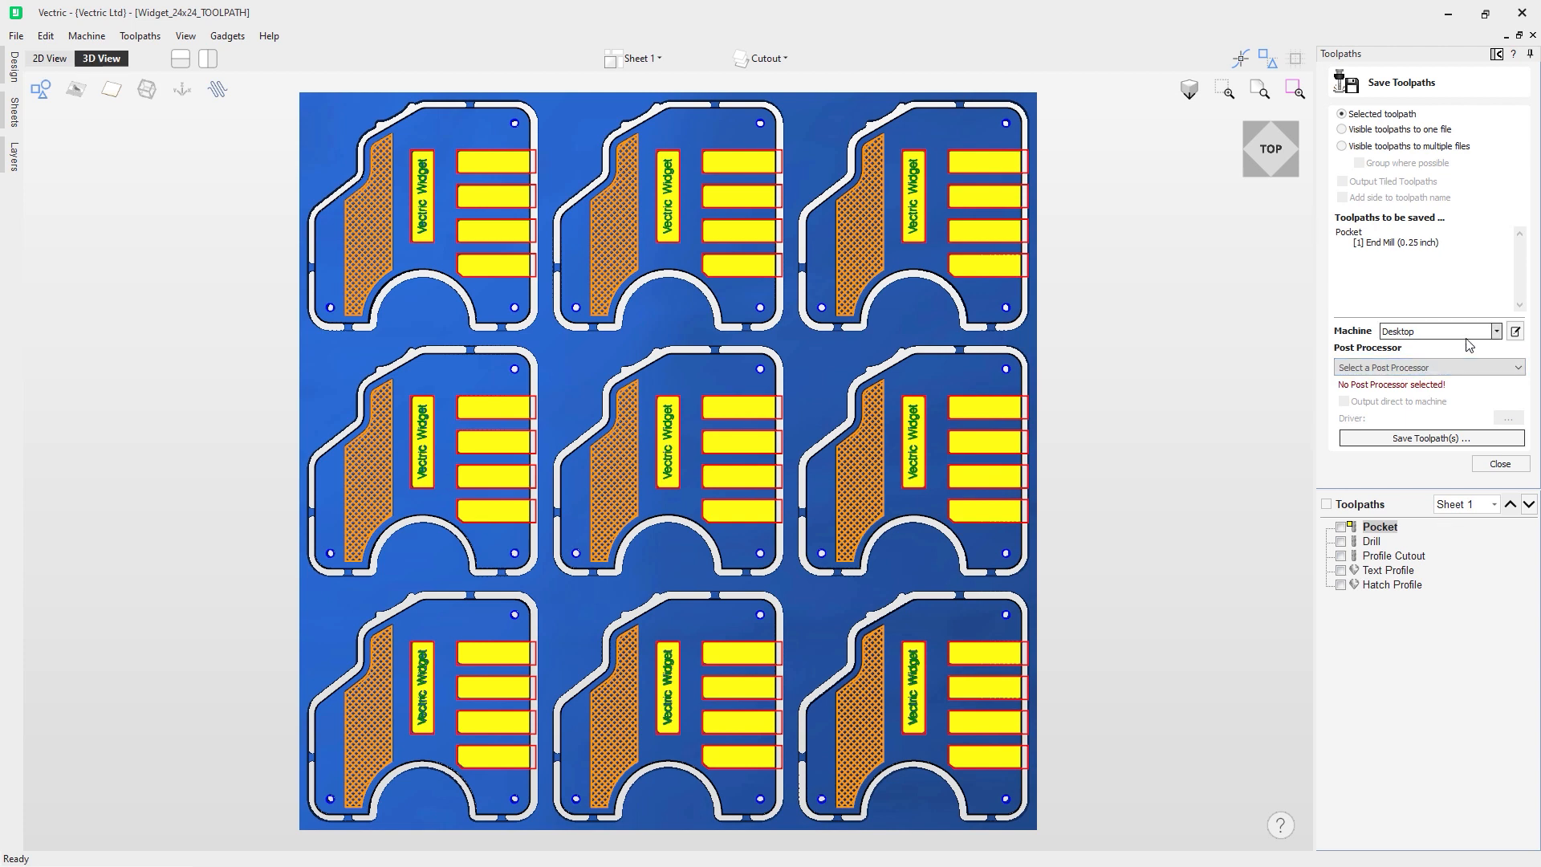
left_click(1514, 332)
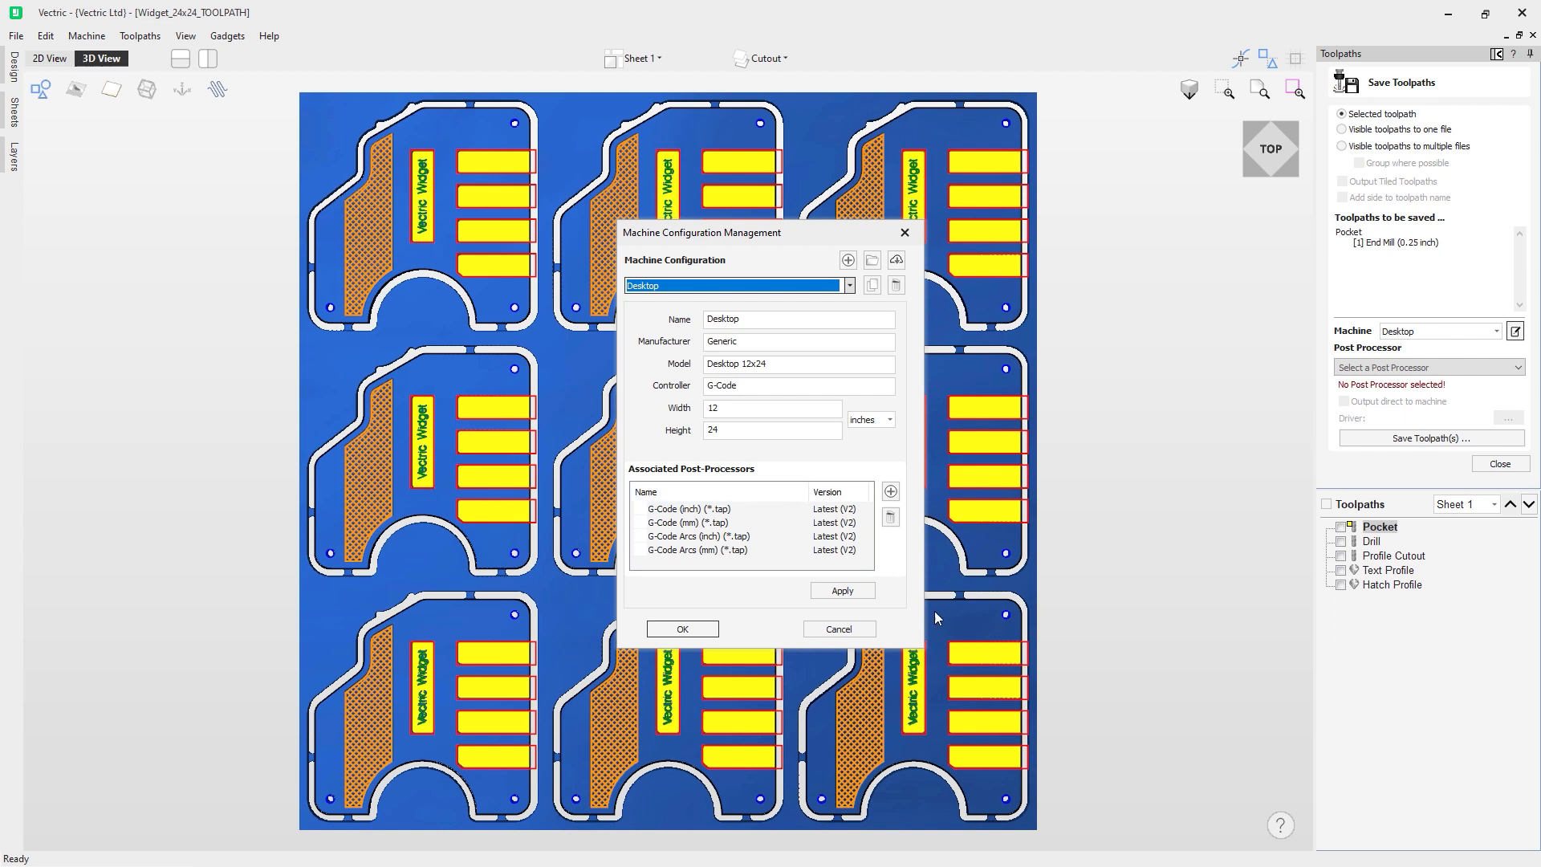
left_click(851, 630)
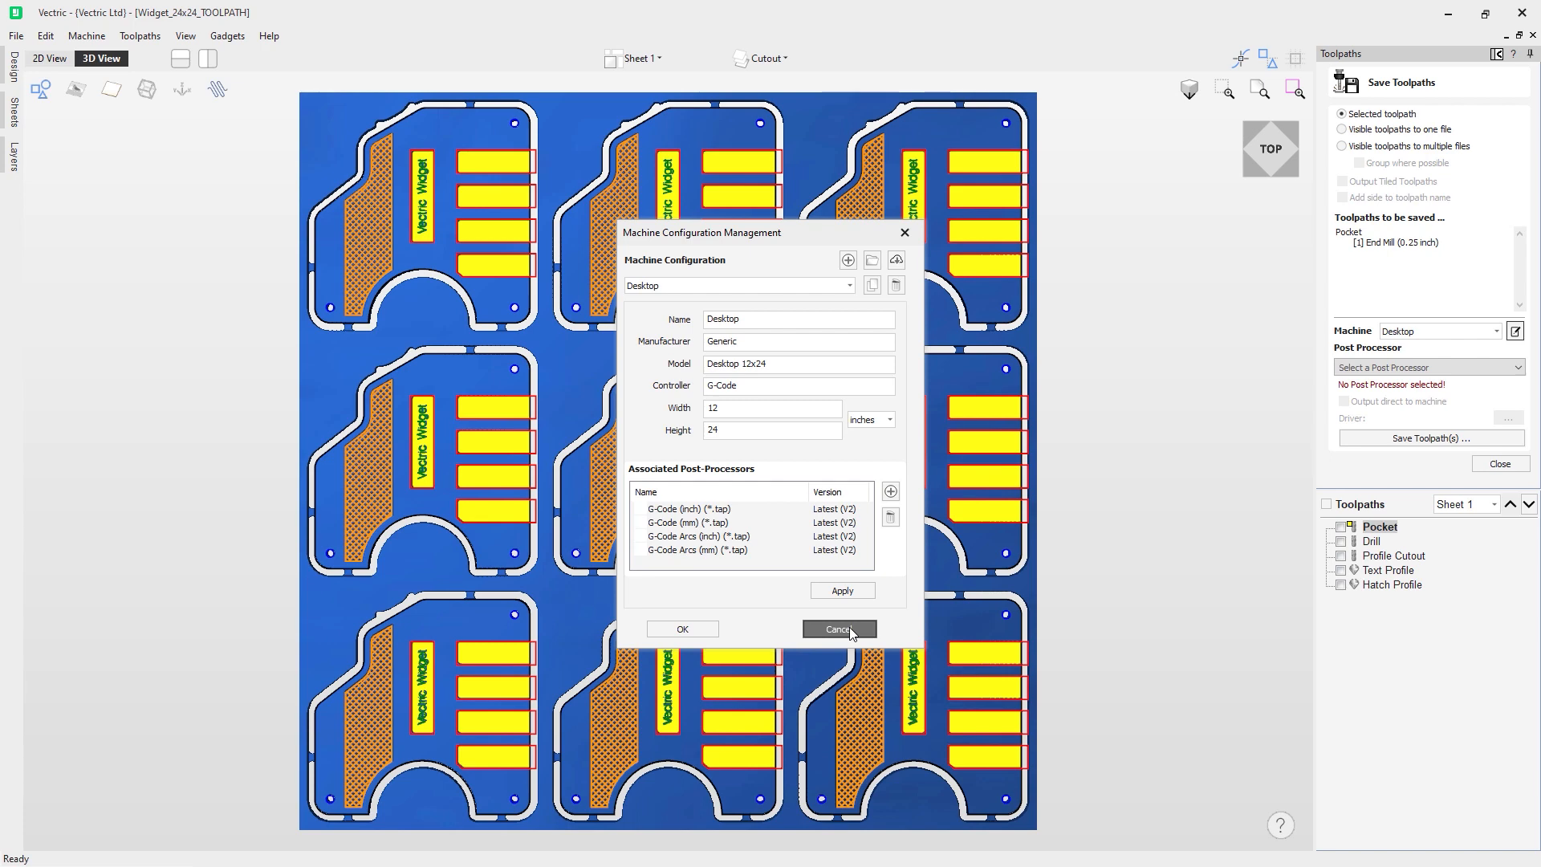
left_click(852, 631)
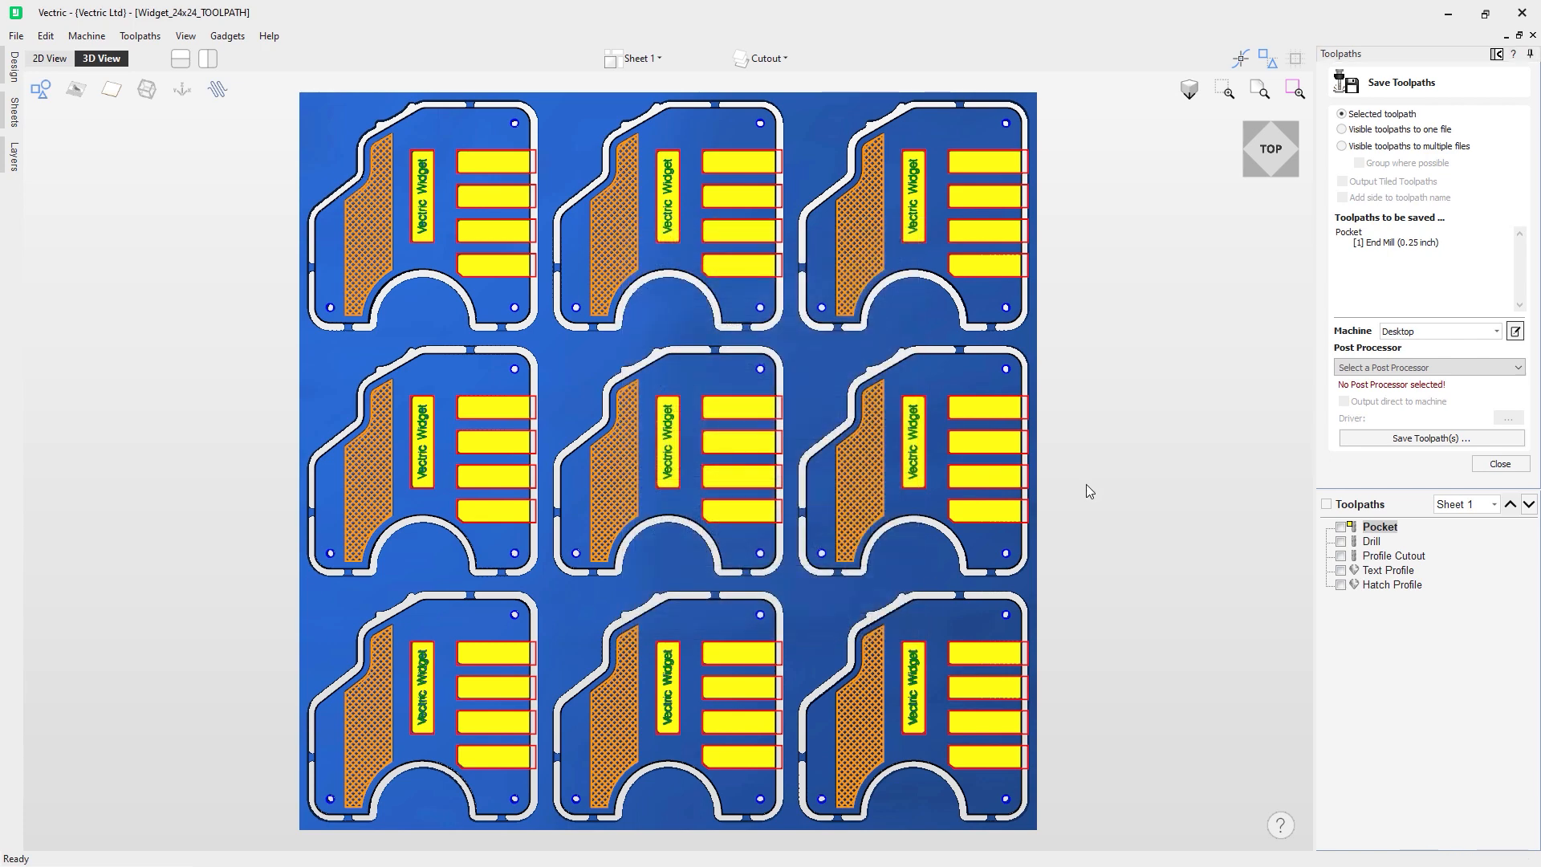
left_click(1497, 333)
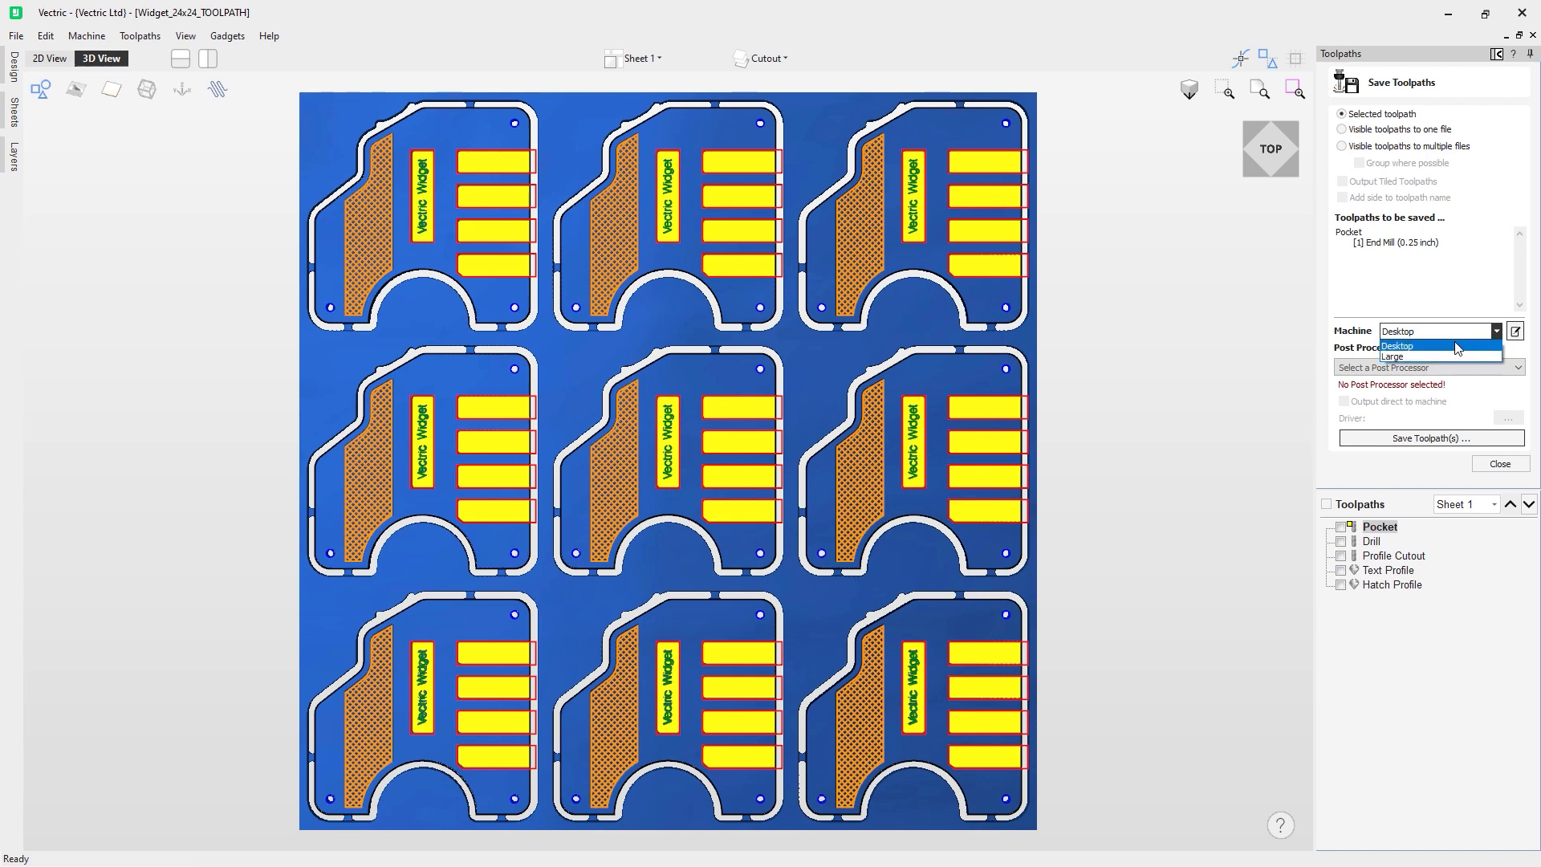
left_click(1312, 356)
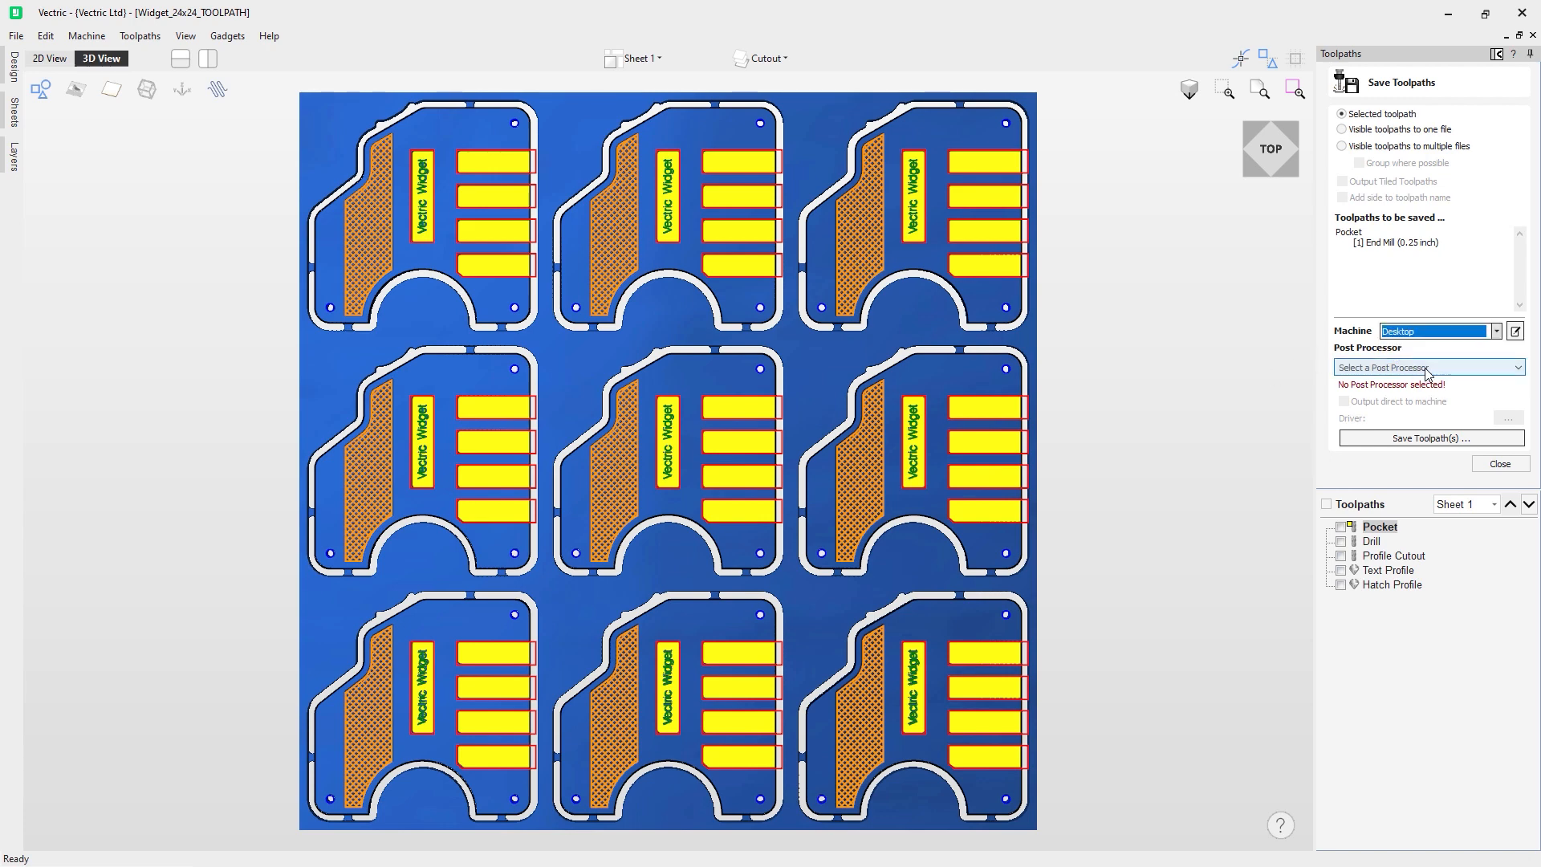
Examine the post-processors that can be added to the Desktop machine, and leave without adding any.
left_click(1427, 369)
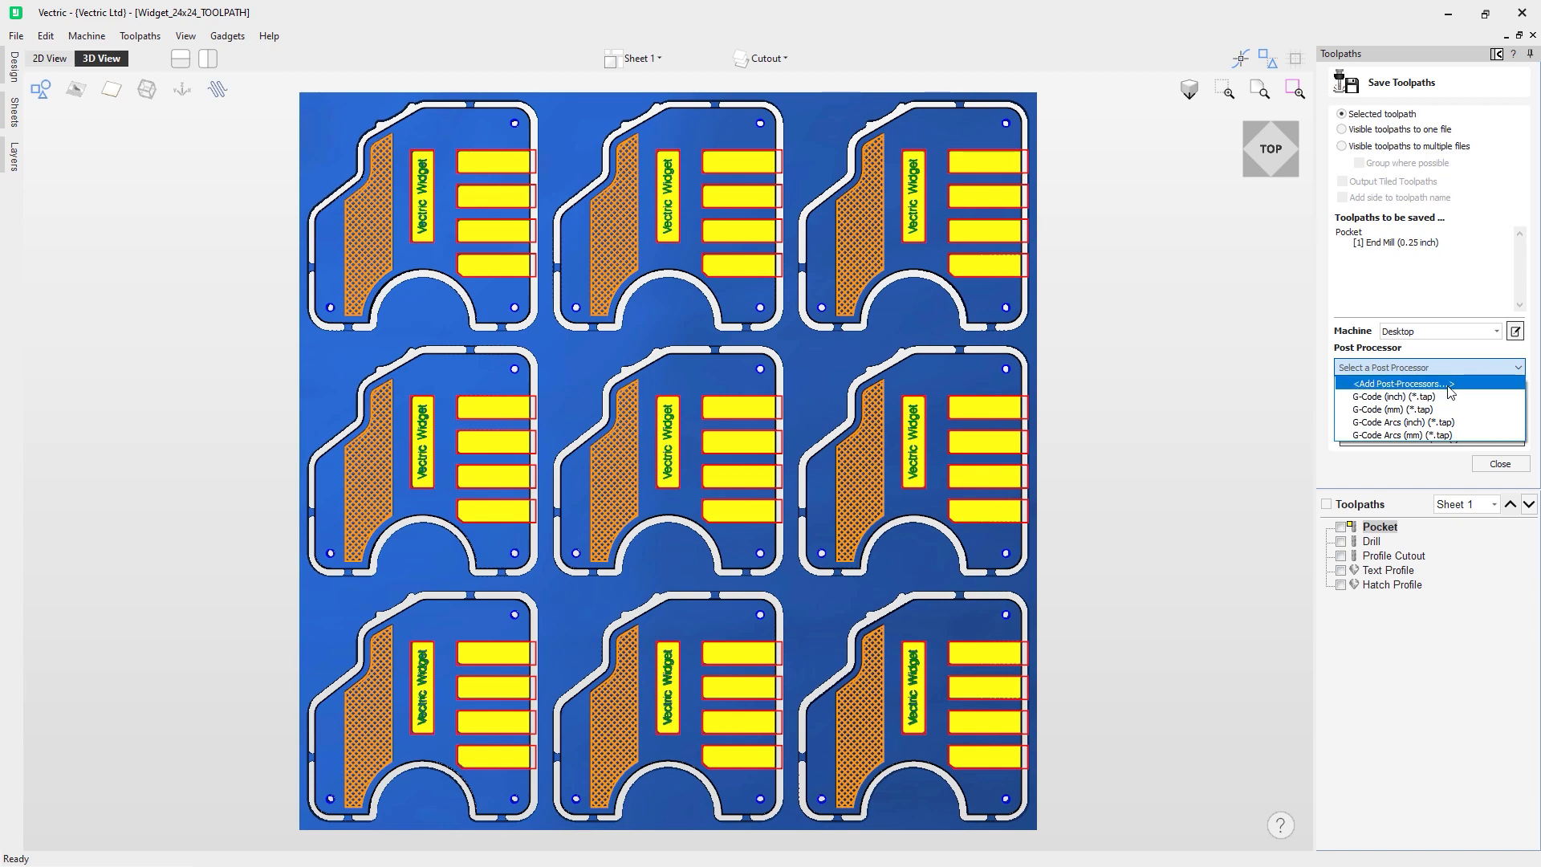
left_click(1442, 386)
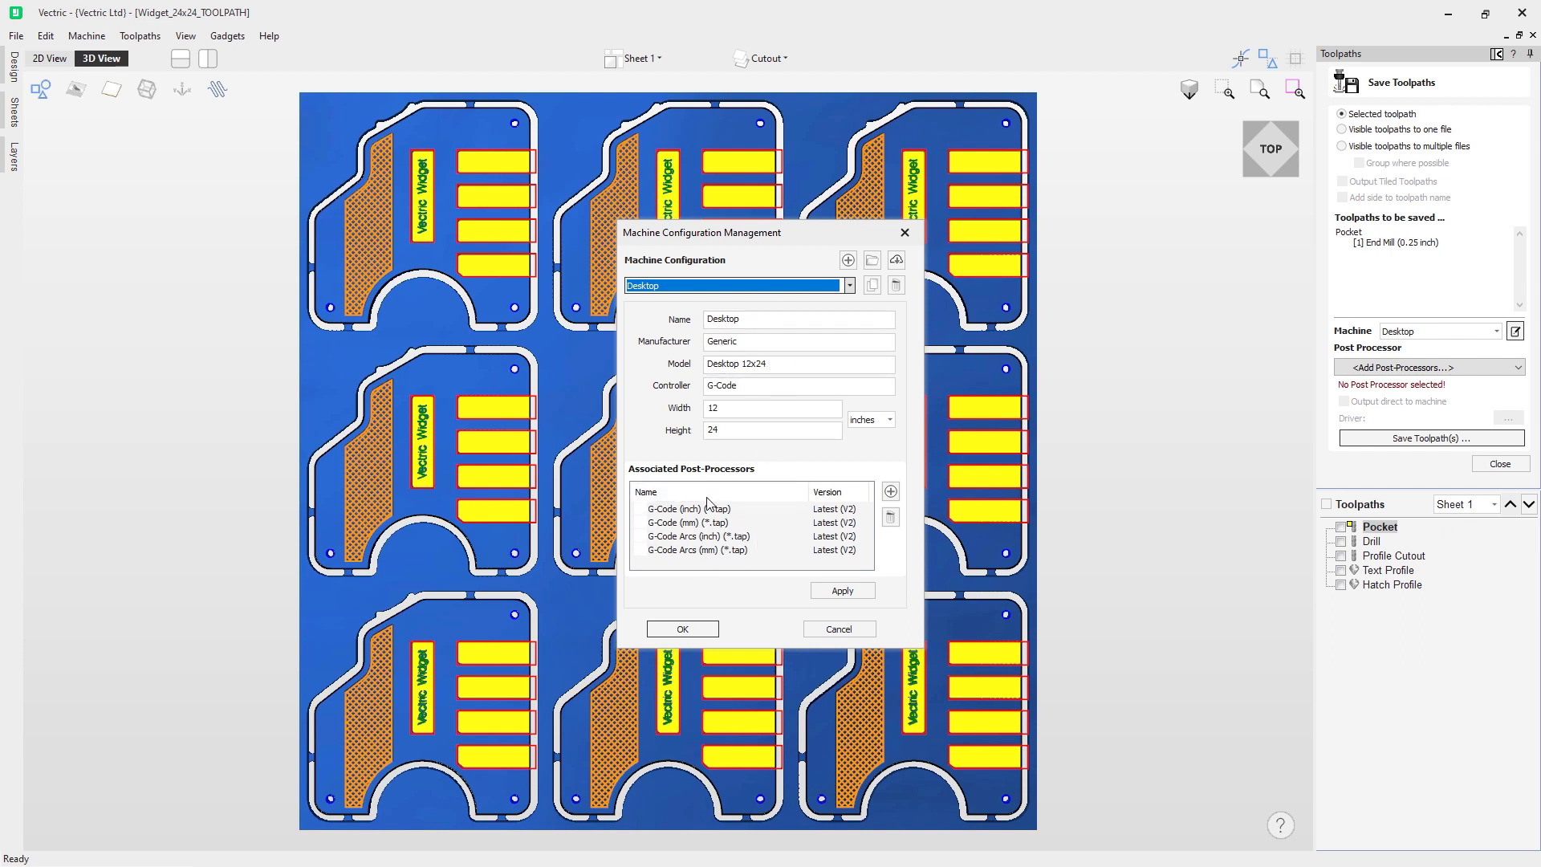
left_click(892, 493)
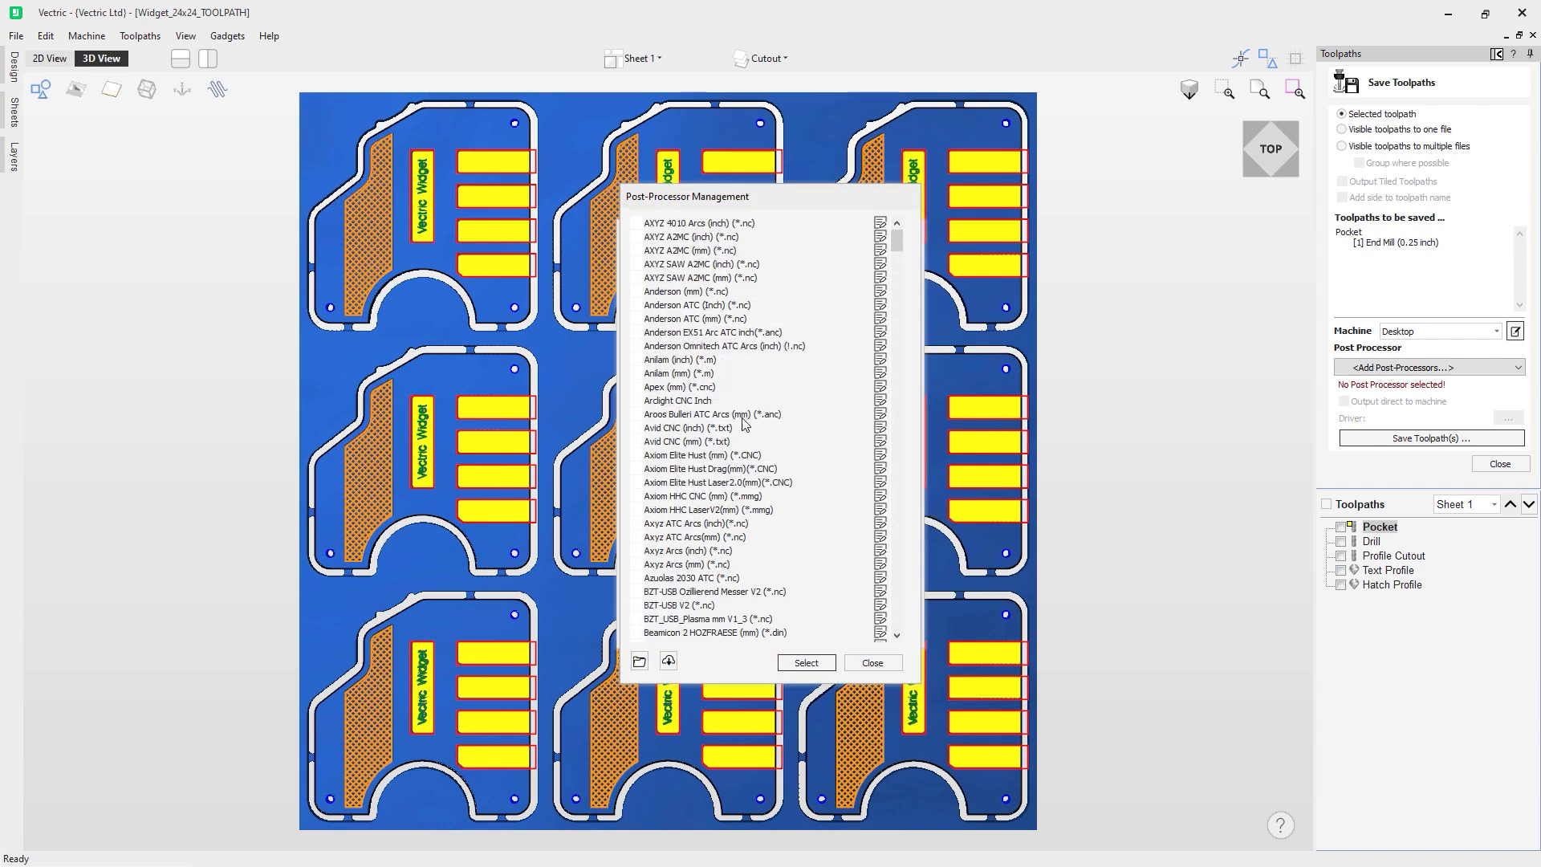
mouse_move(897, 240)
left_mouse_down()
mouse_move(917, 639)
mouse_move(890, 227)
left_mouse_up()
left_click(671, 373)
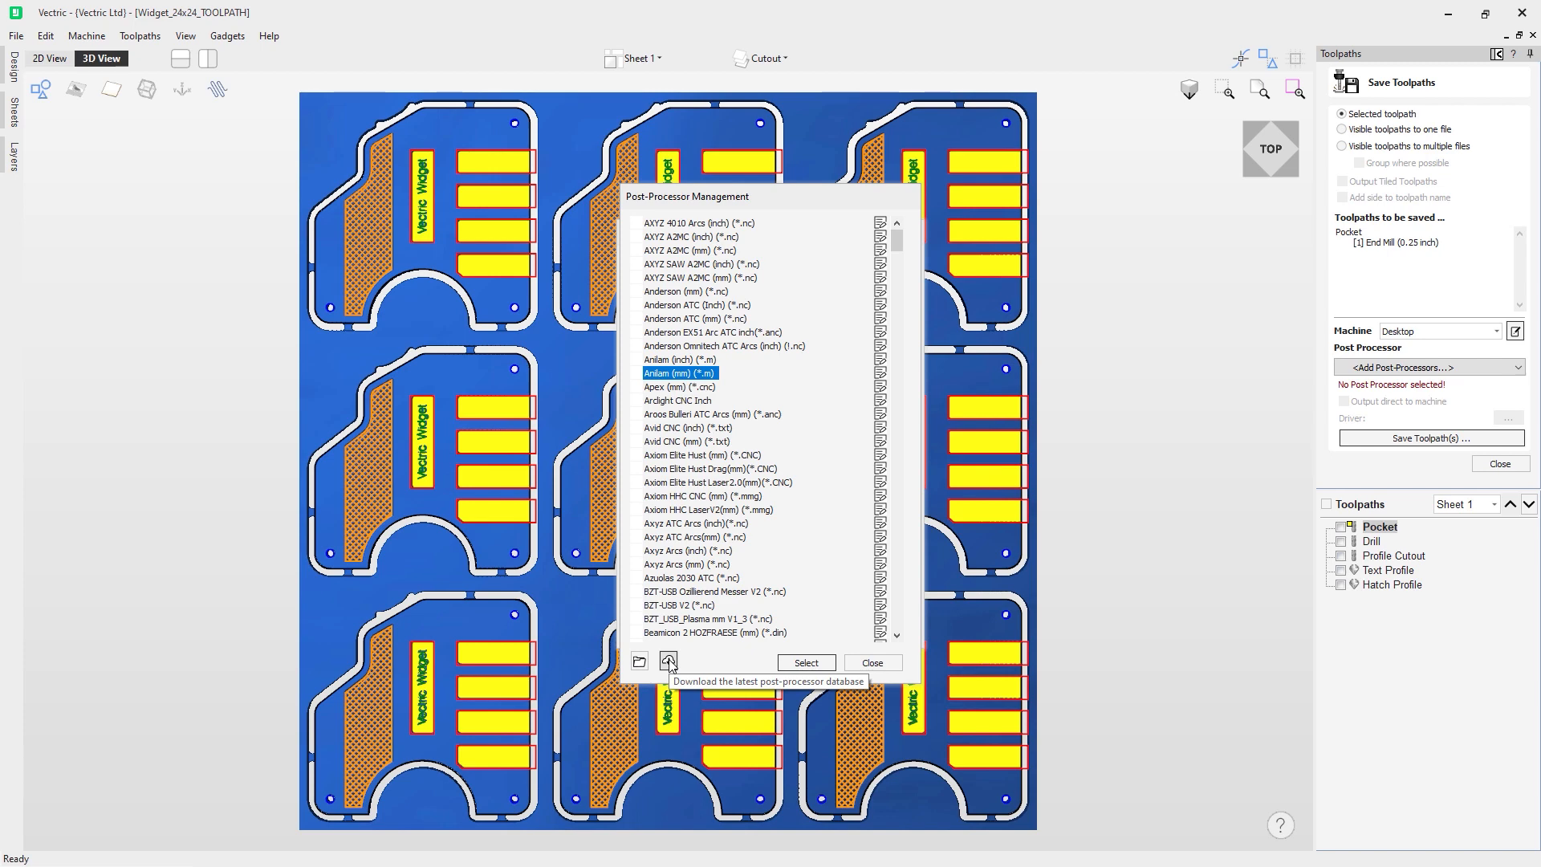
left_click(877, 665)
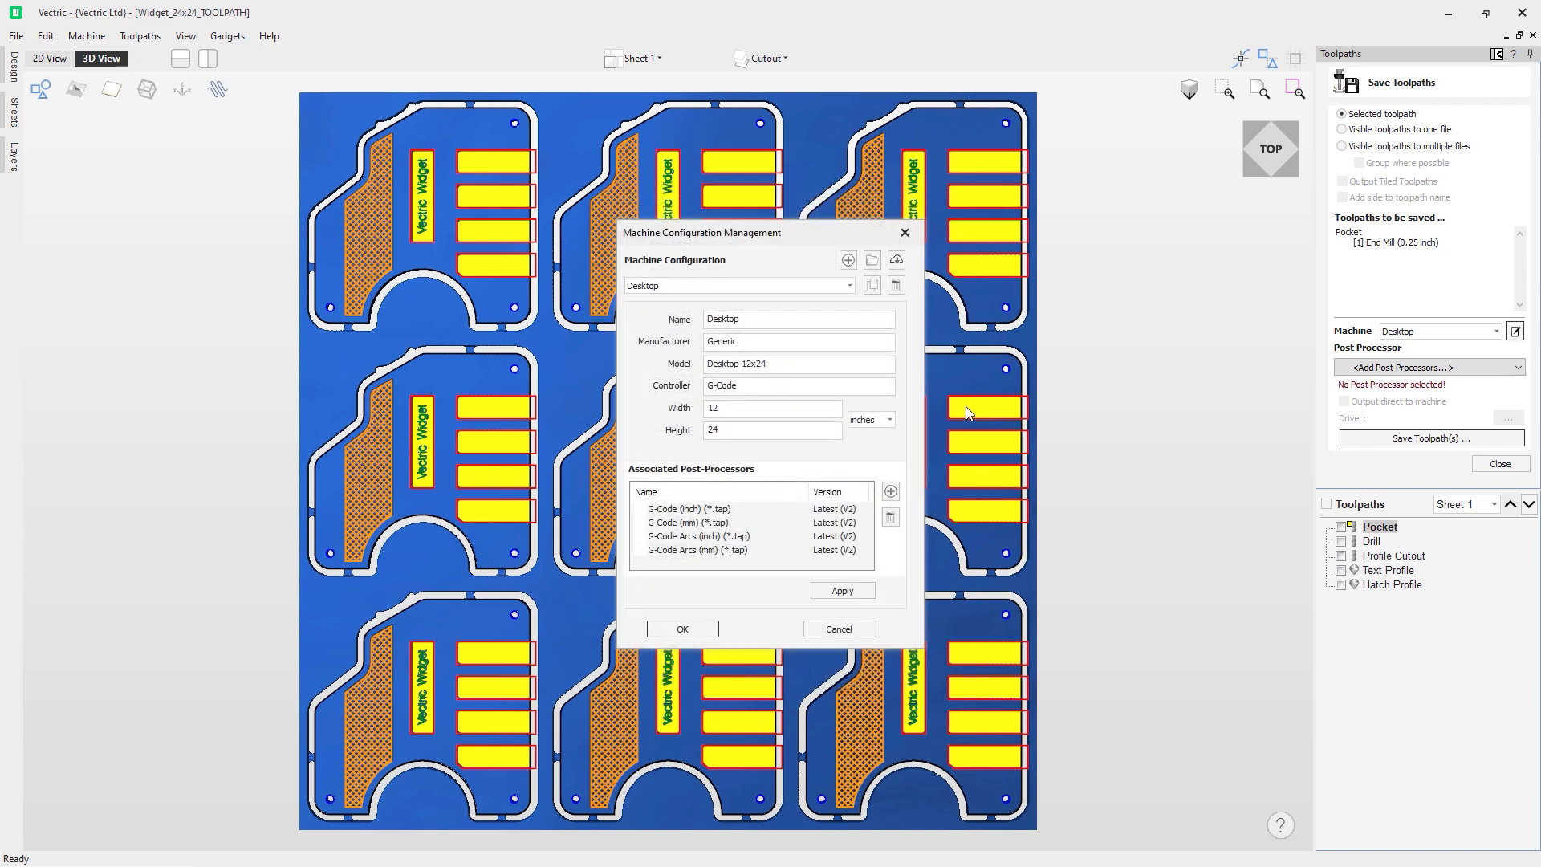
left_click(847, 630)
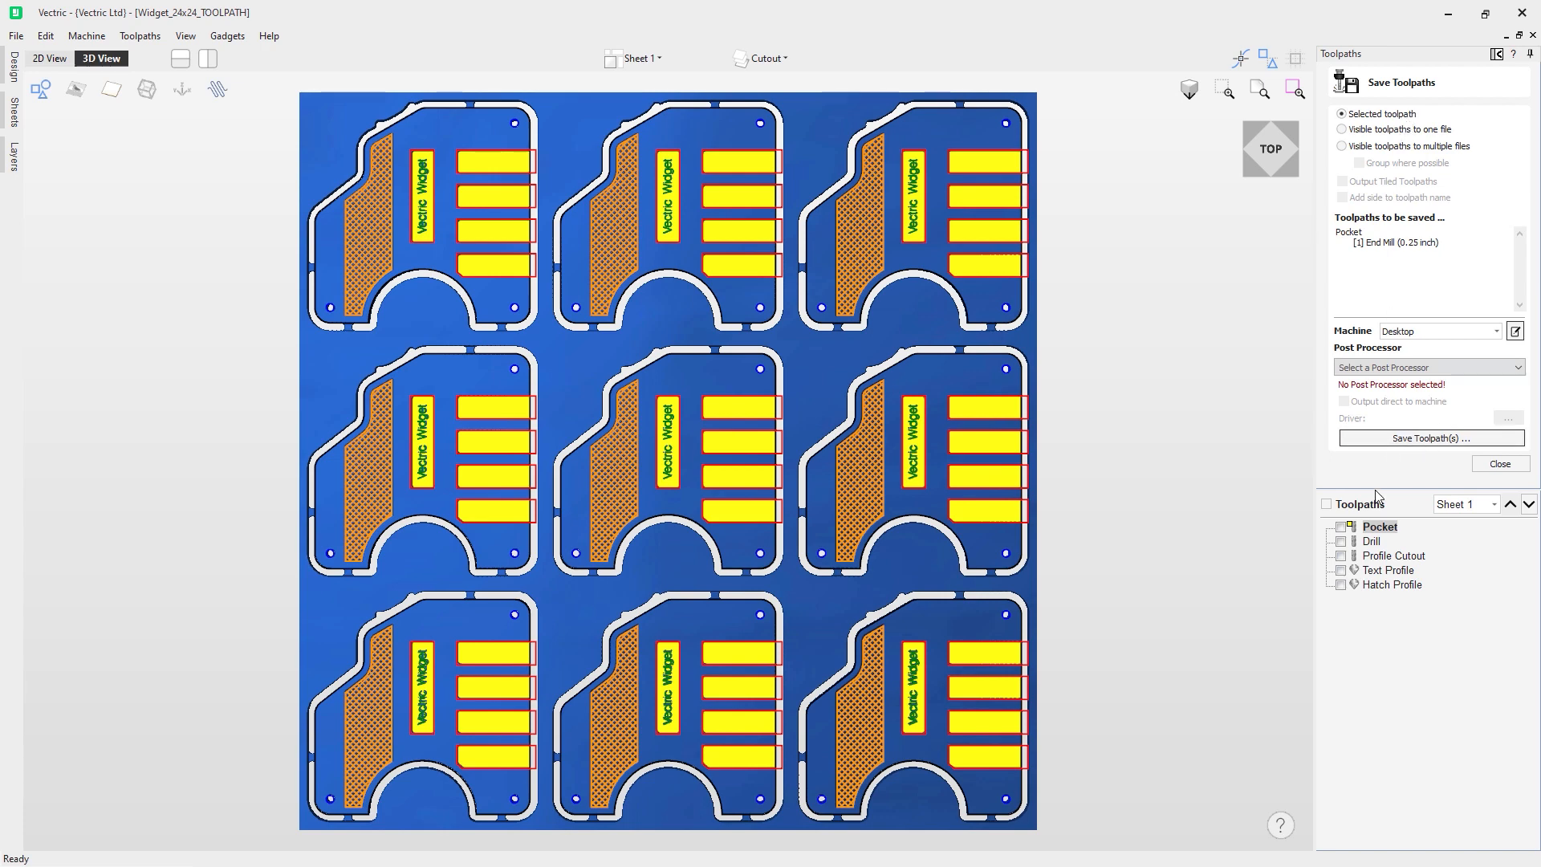
Check the tool assigned to each toolpath to be saved: Pocket, Drill, Profile Cutout, Text Profile and Hatch Profile.
left_click(1380, 528)
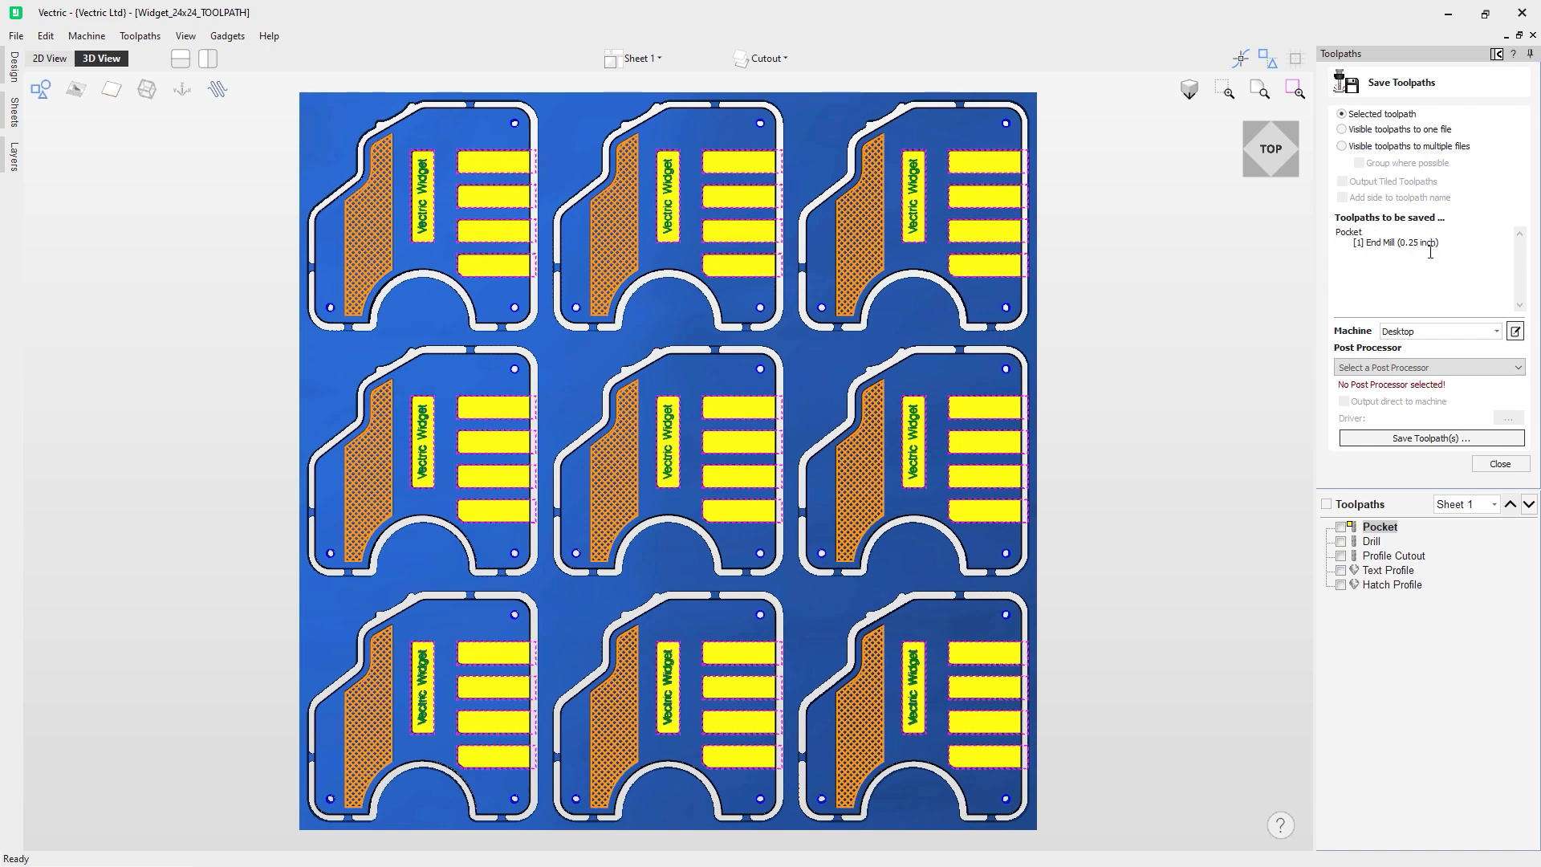
left_click(1374, 542)
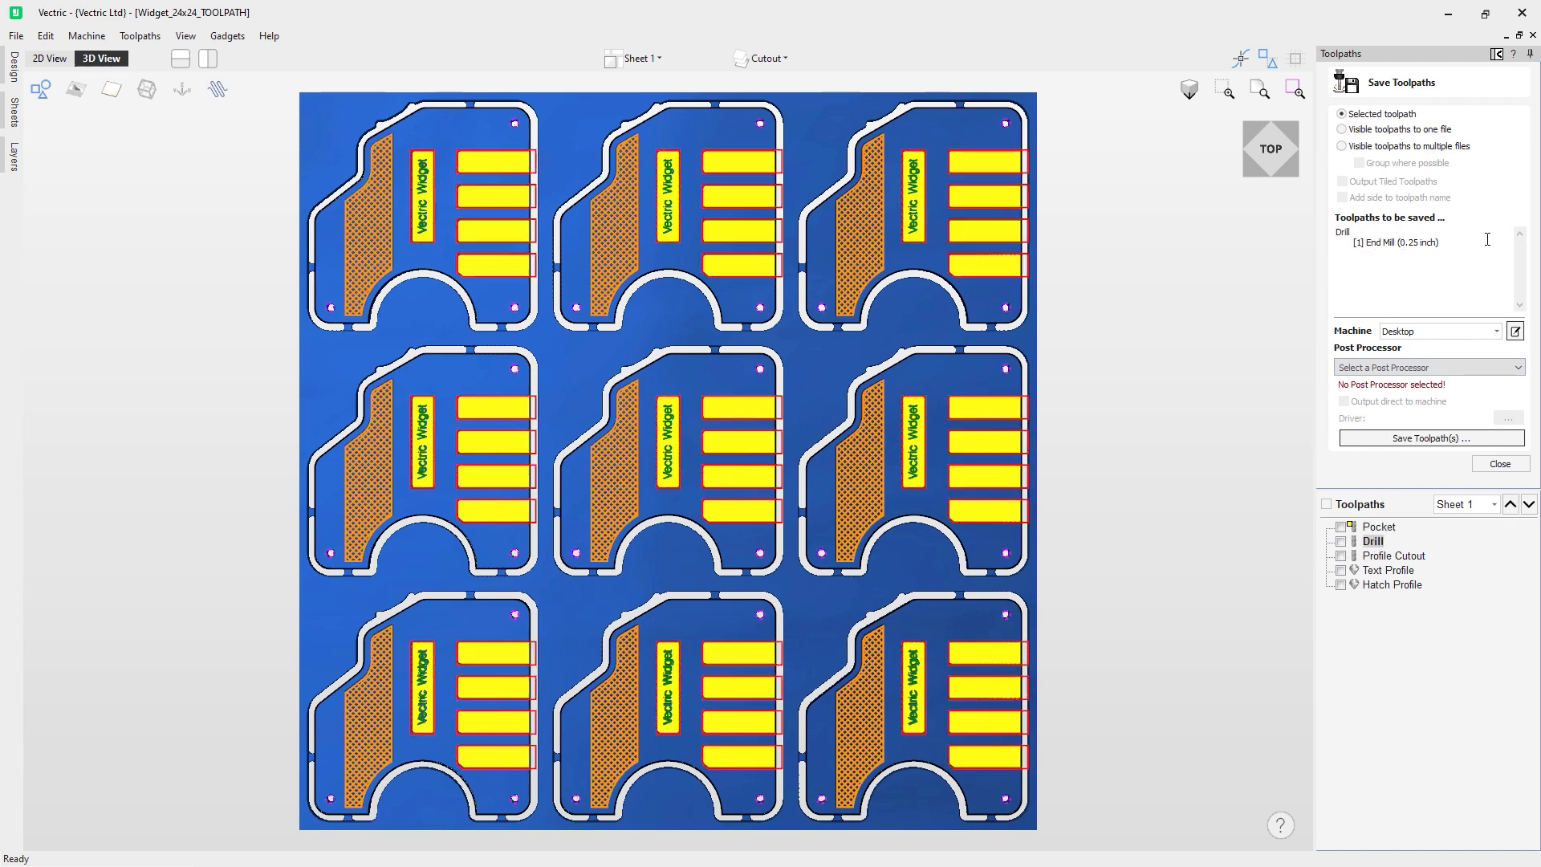
left_click(1393, 556)
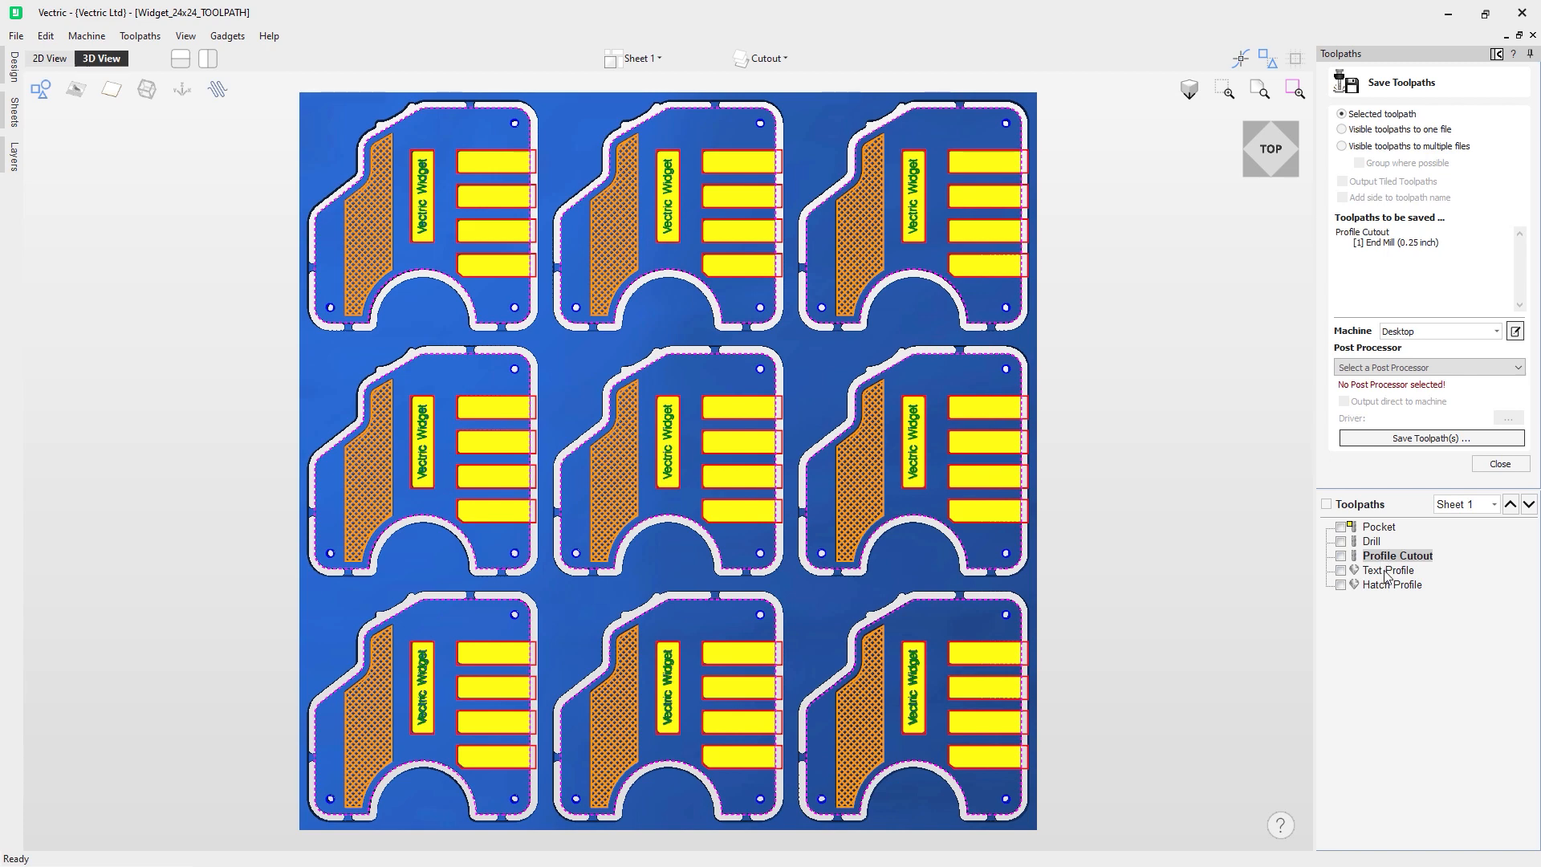
left_click(1386, 571)
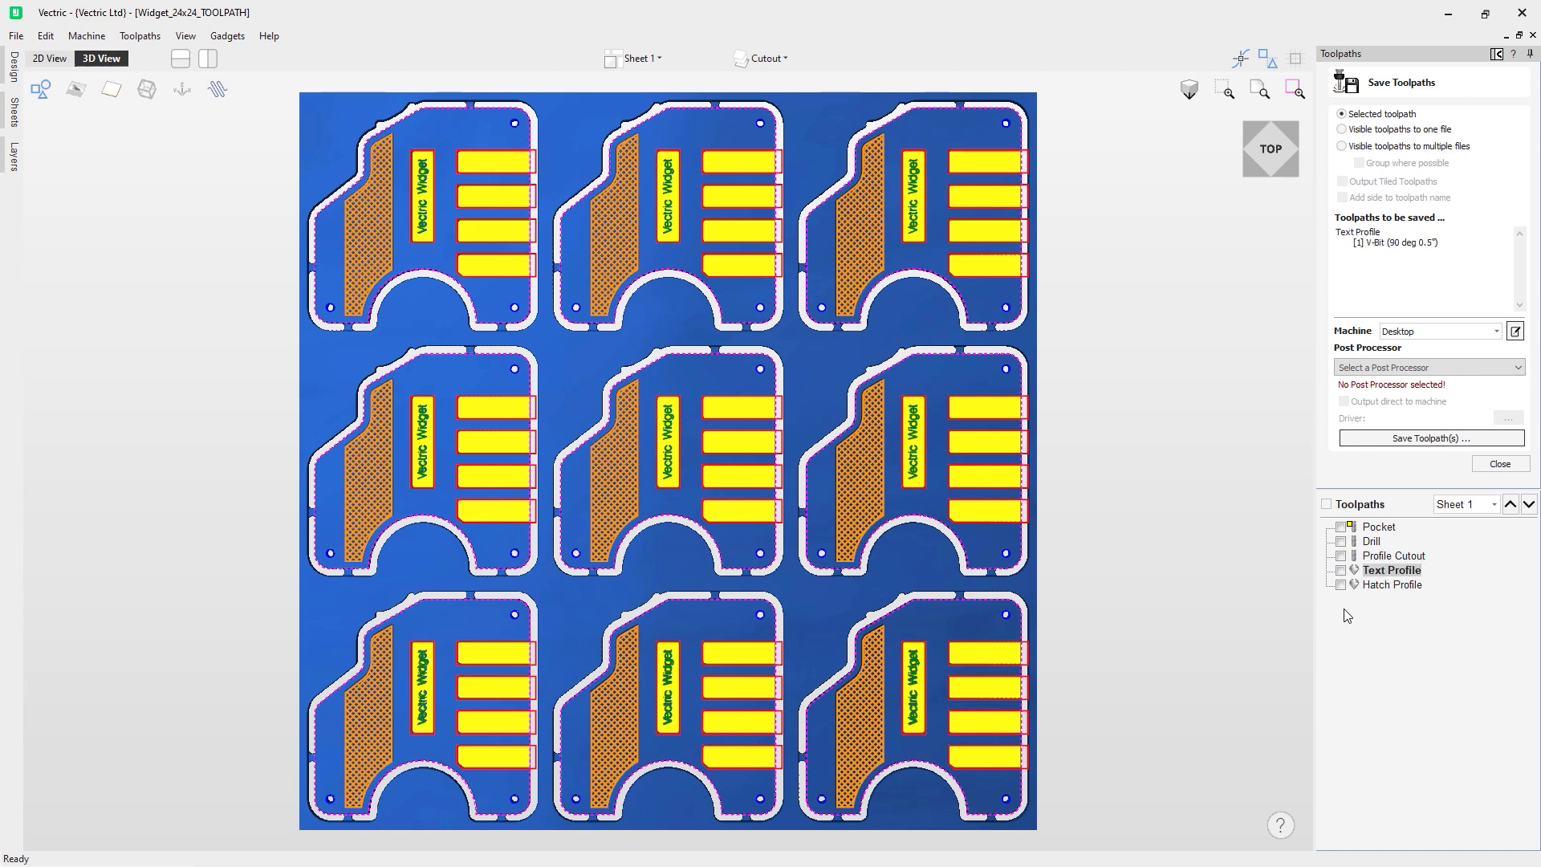
left_click(1390, 586)
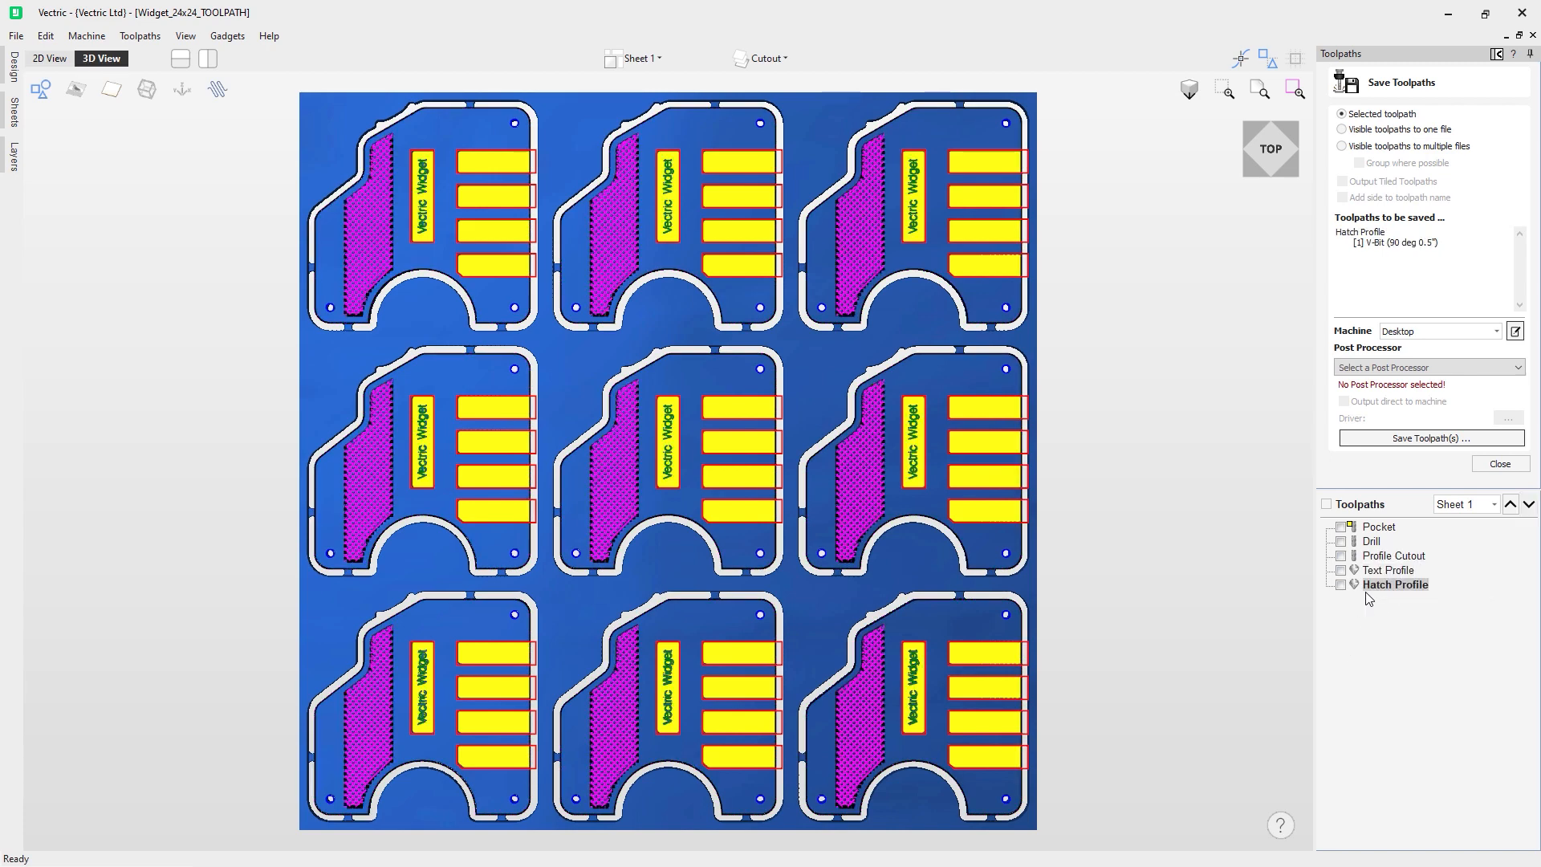
Select the Pocket toolpath for saving and set its post-processor to G-Code (inch) (*.tap).
left_click(1378, 528)
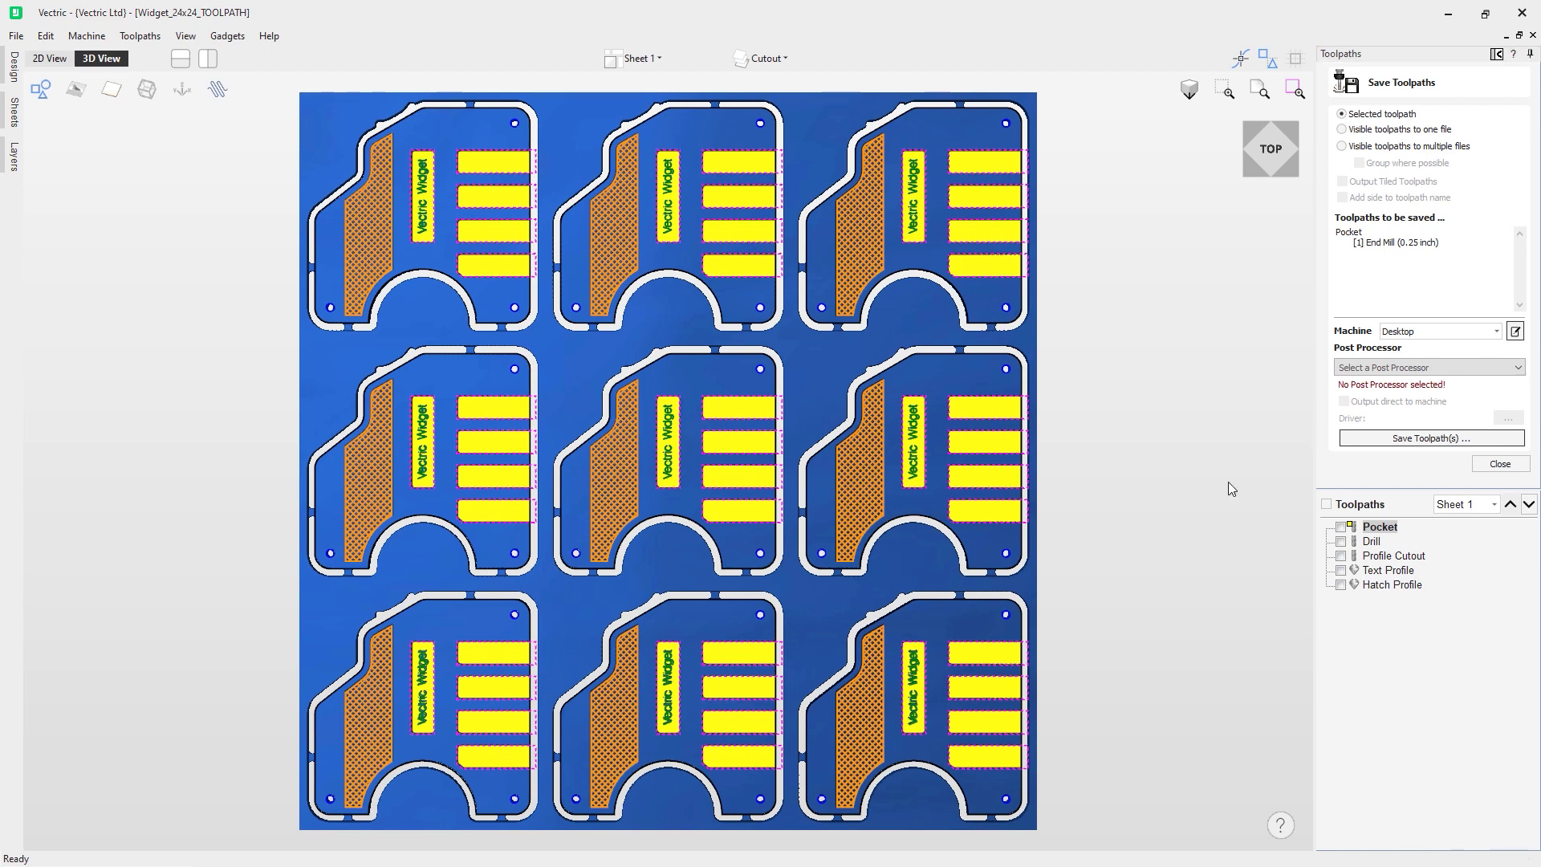
left_click(1475, 369)
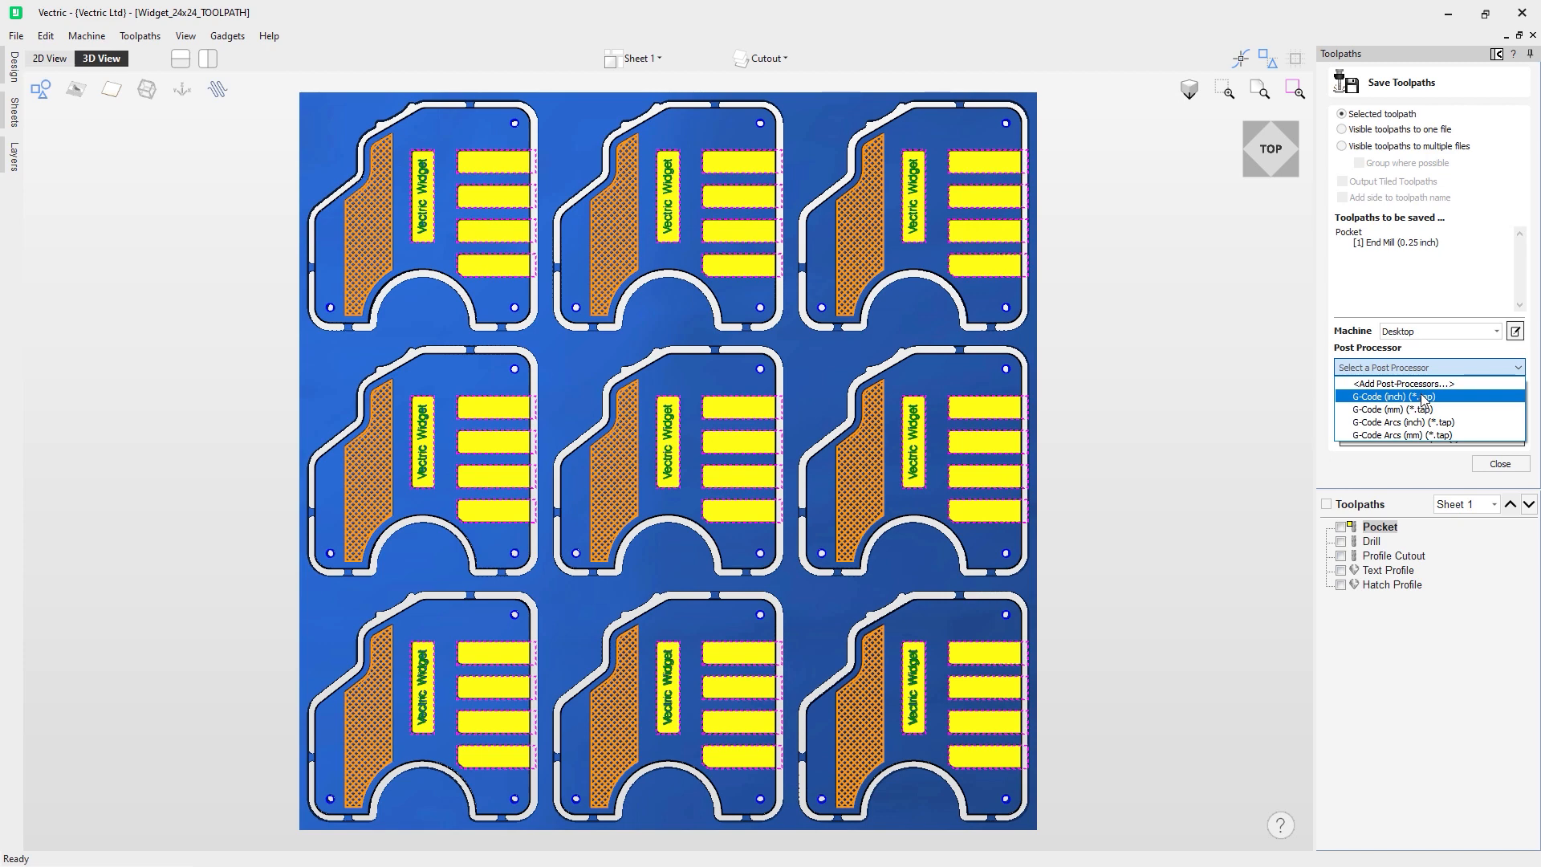
left_click(1424, 397)
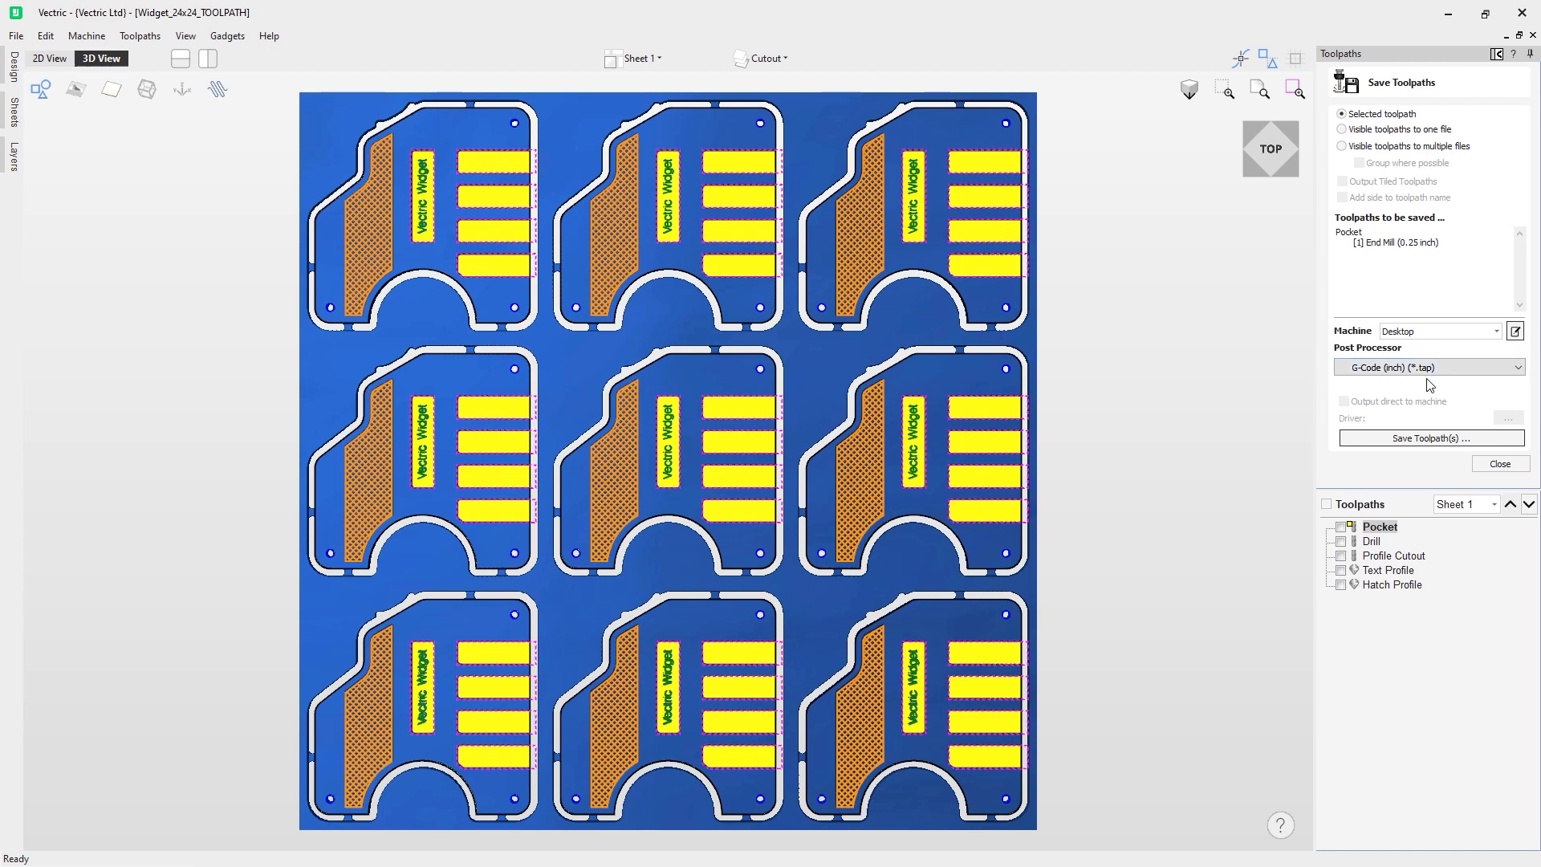
Make G-Code (inch) (*.tap) the default post-processor in the Desktop machine's configuration and apply the change.
left_click(1515, 332)
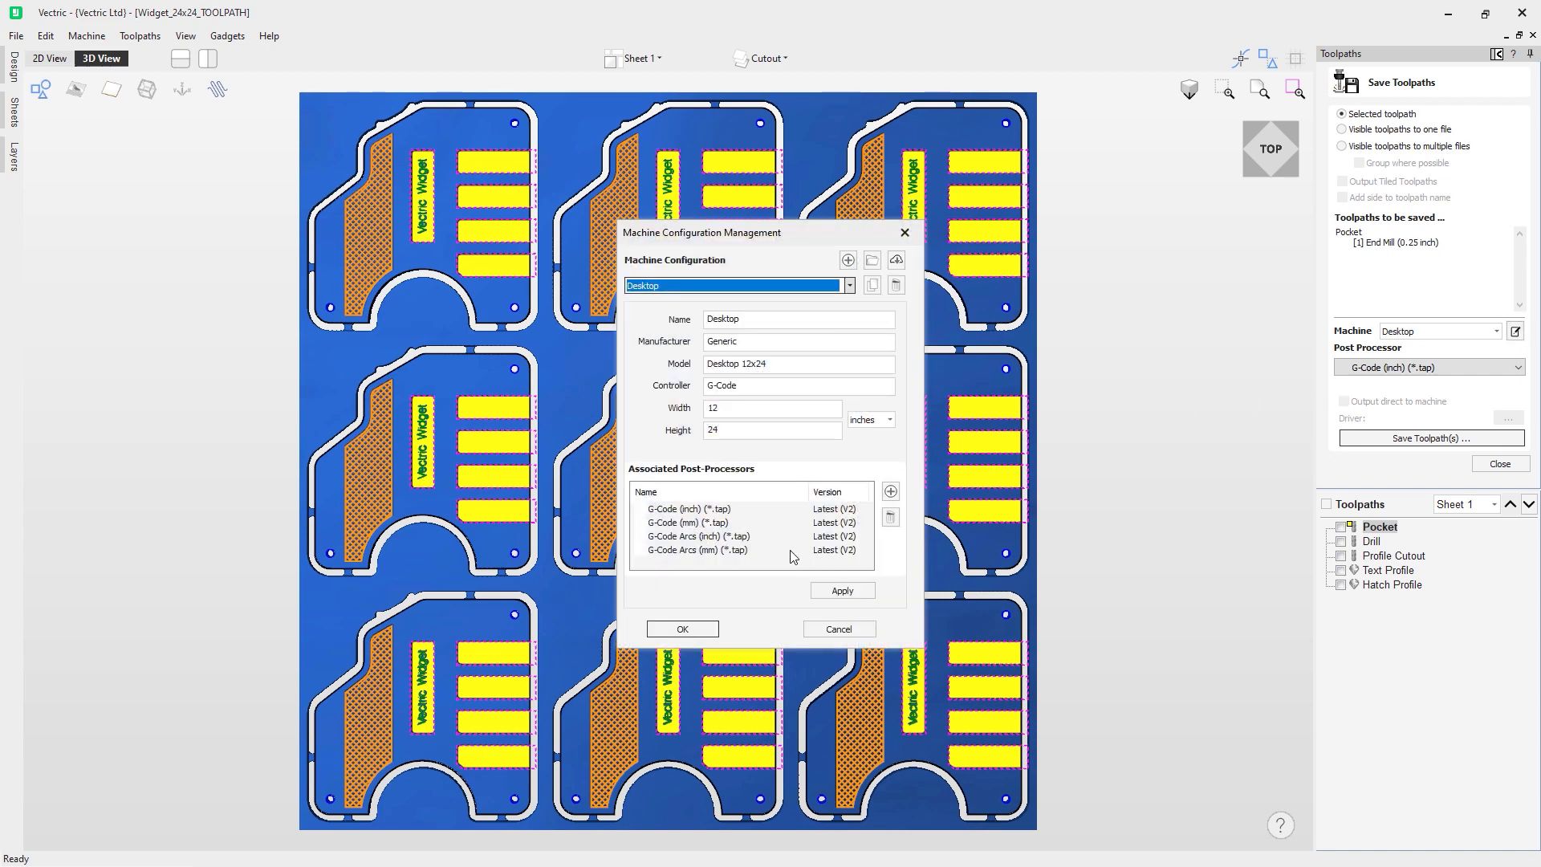
left_click(711, 512)
right_click(702, 516)
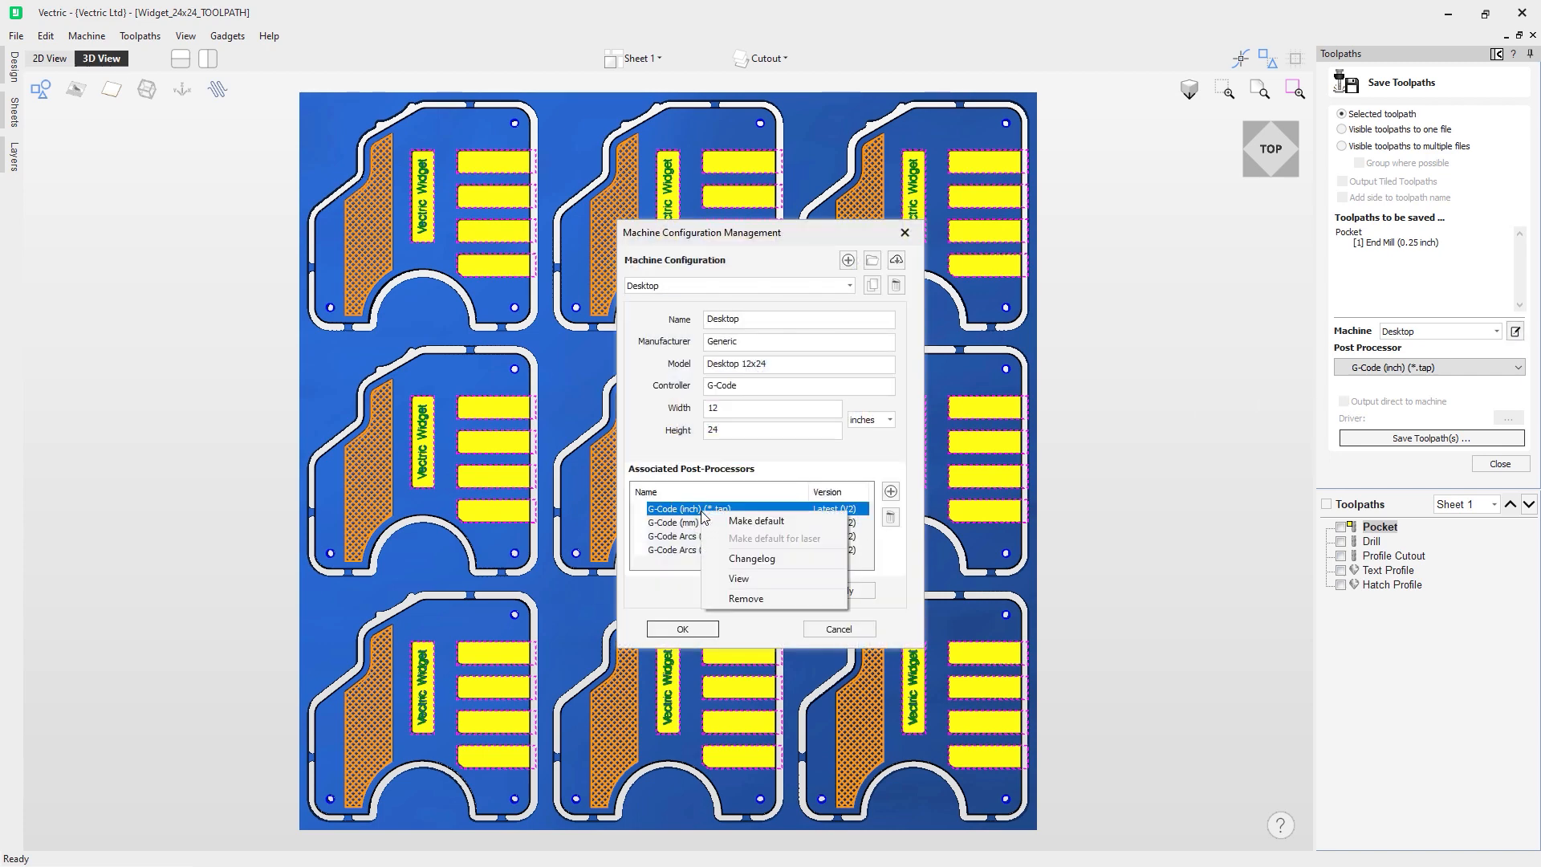
left_click(763, 522)
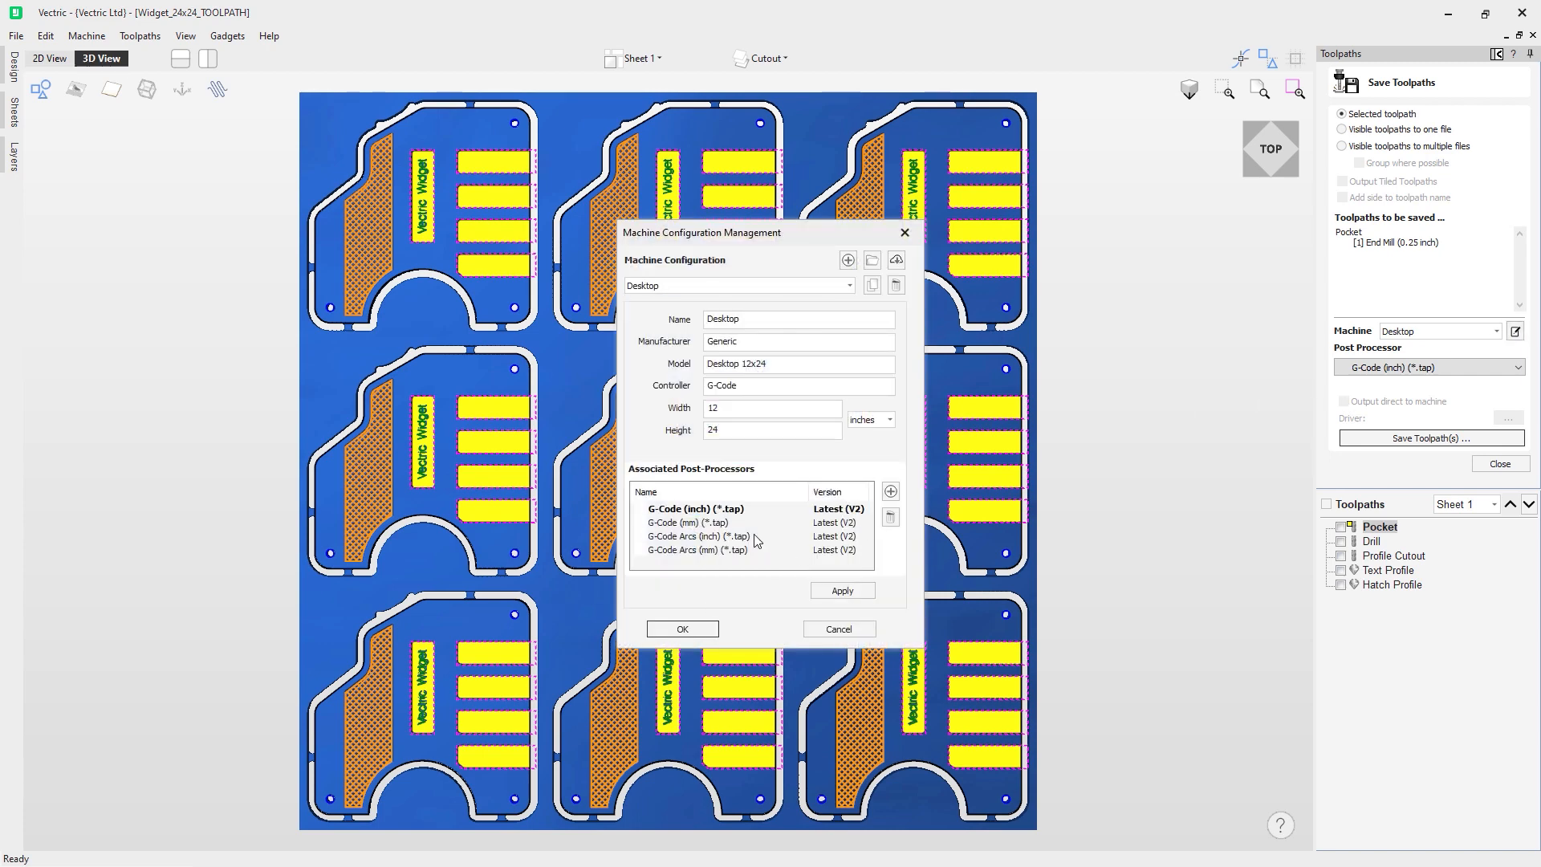
left_click(829, 593)
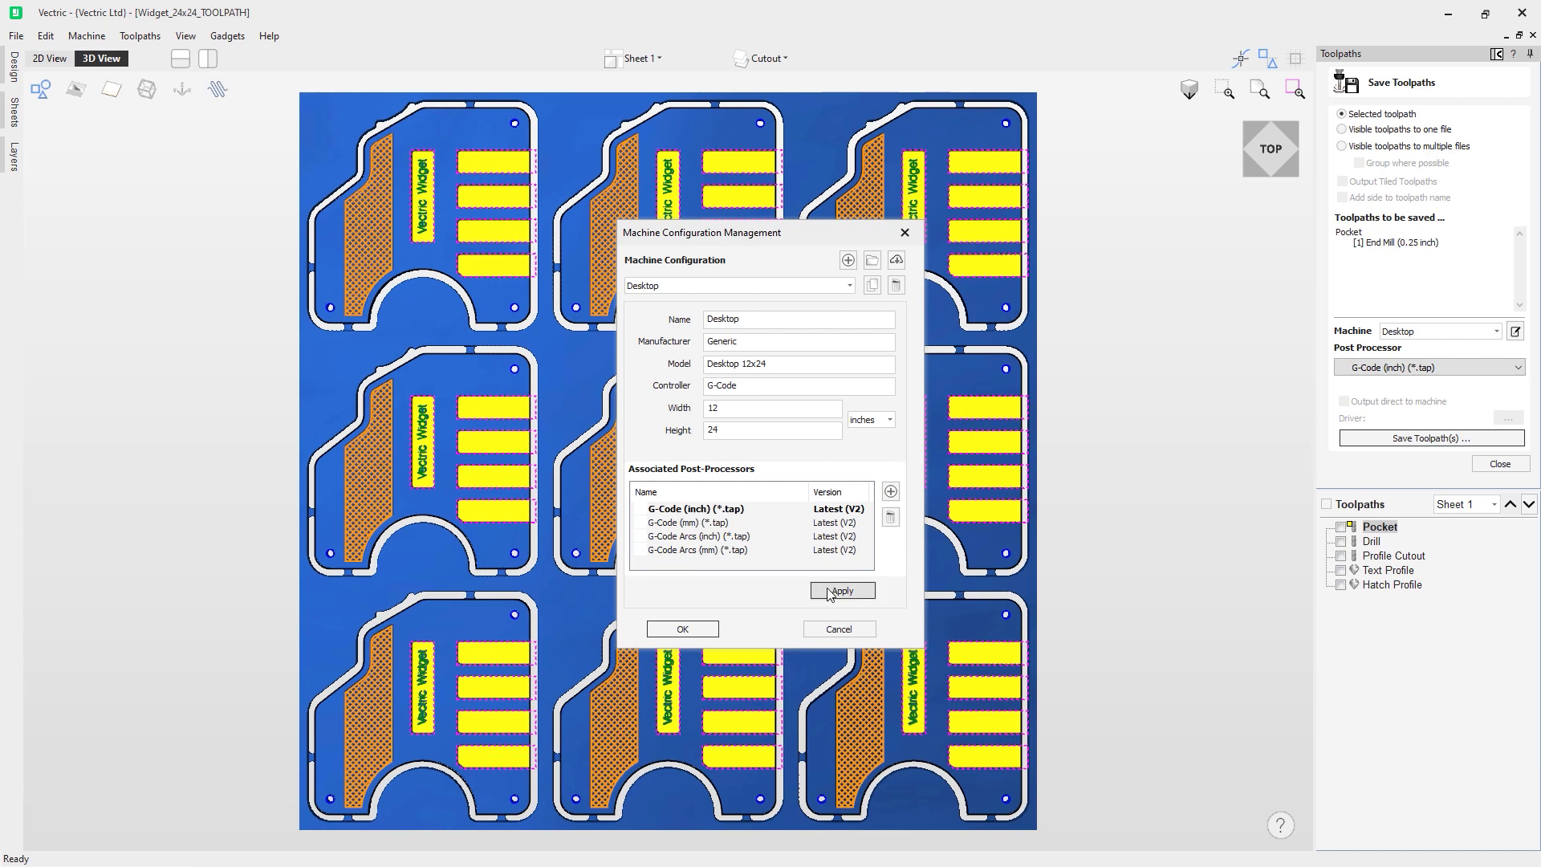
left_click(682, 629)
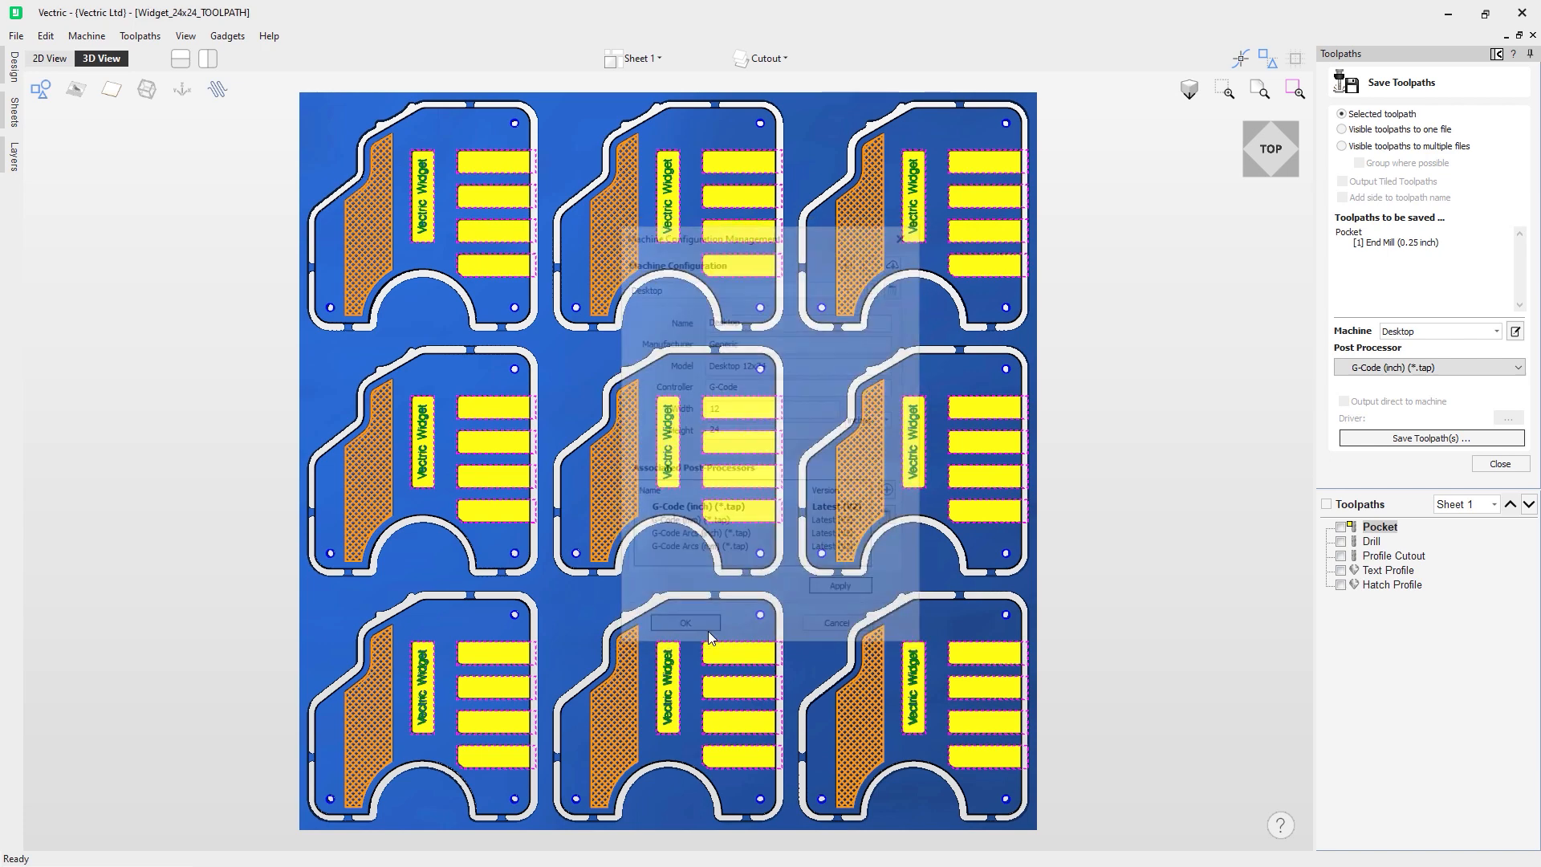
Switch the machine between Large and Desktop to check which post-processor each one defaults to, finishing on Desktop.
left_click(1467, 370)
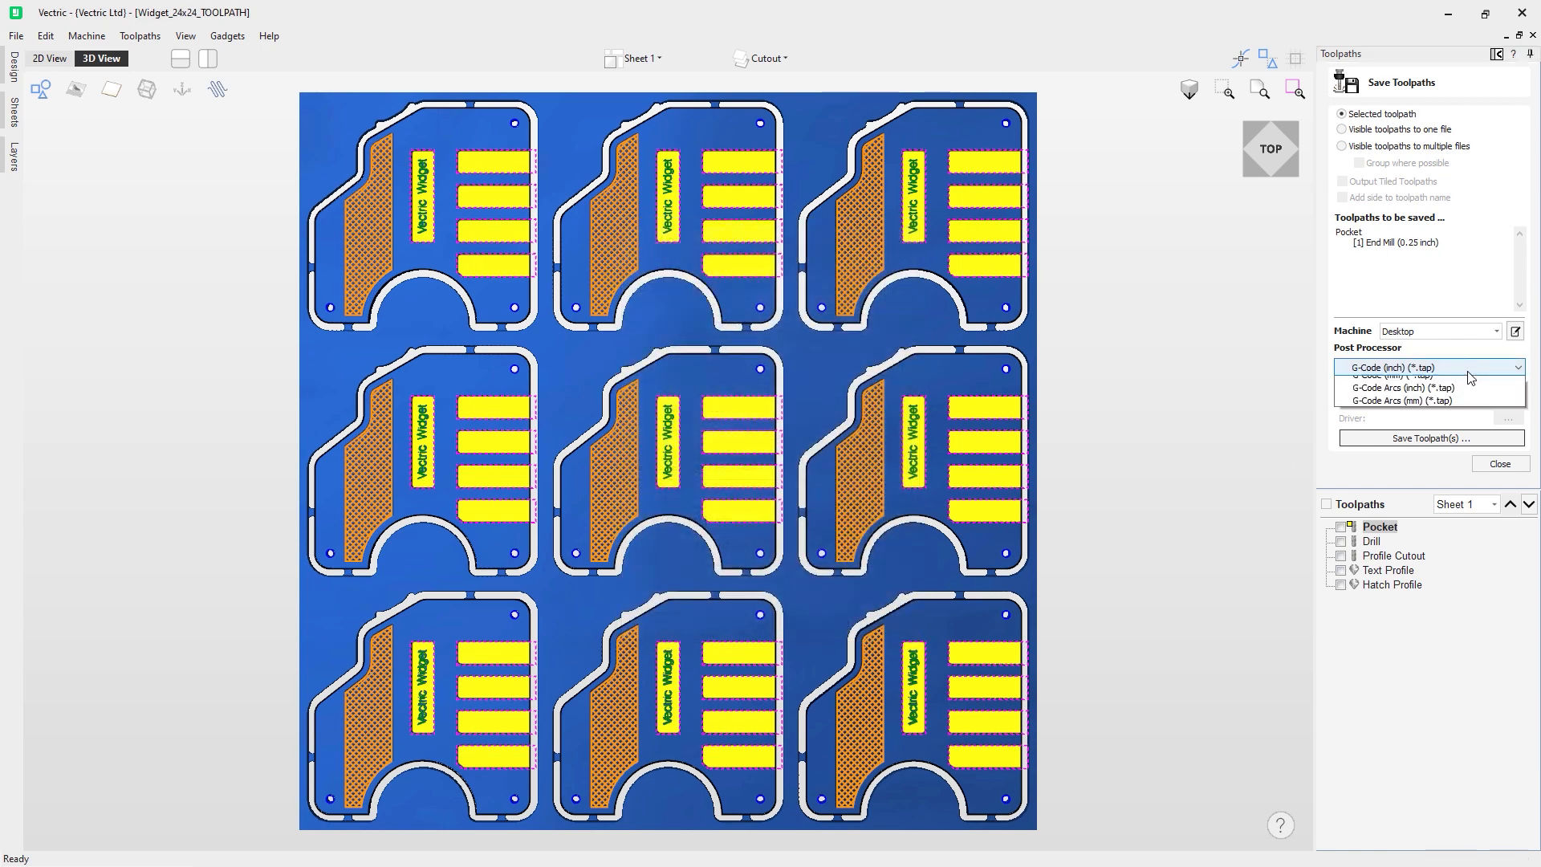
left_click(1472, 345)
left_click(1473, 331)
left_click(1437, 356)
left_click(1436, 332)
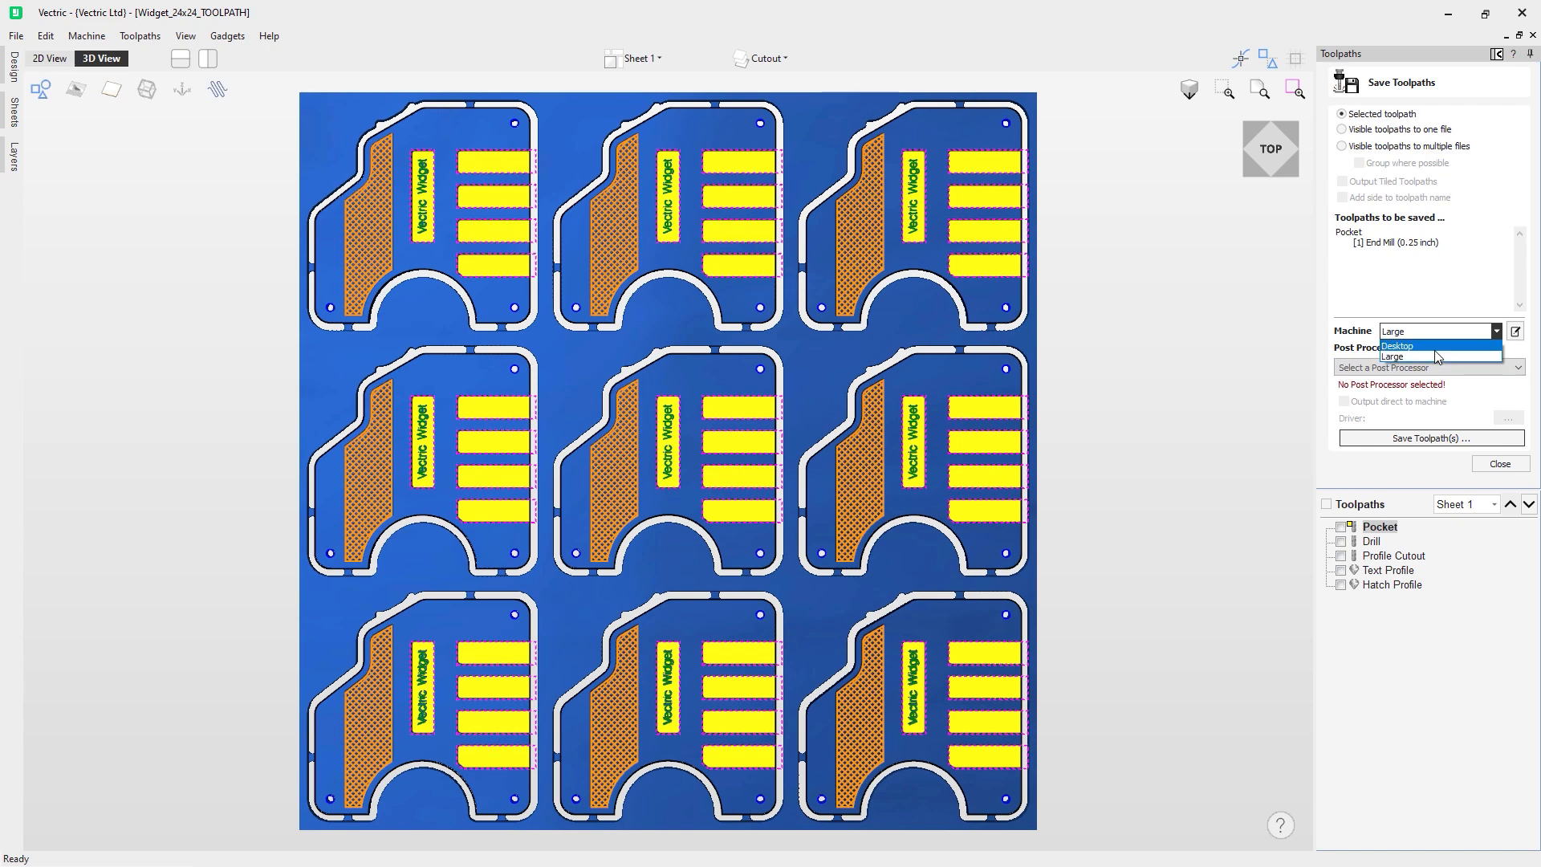
left_click(1404, 346)
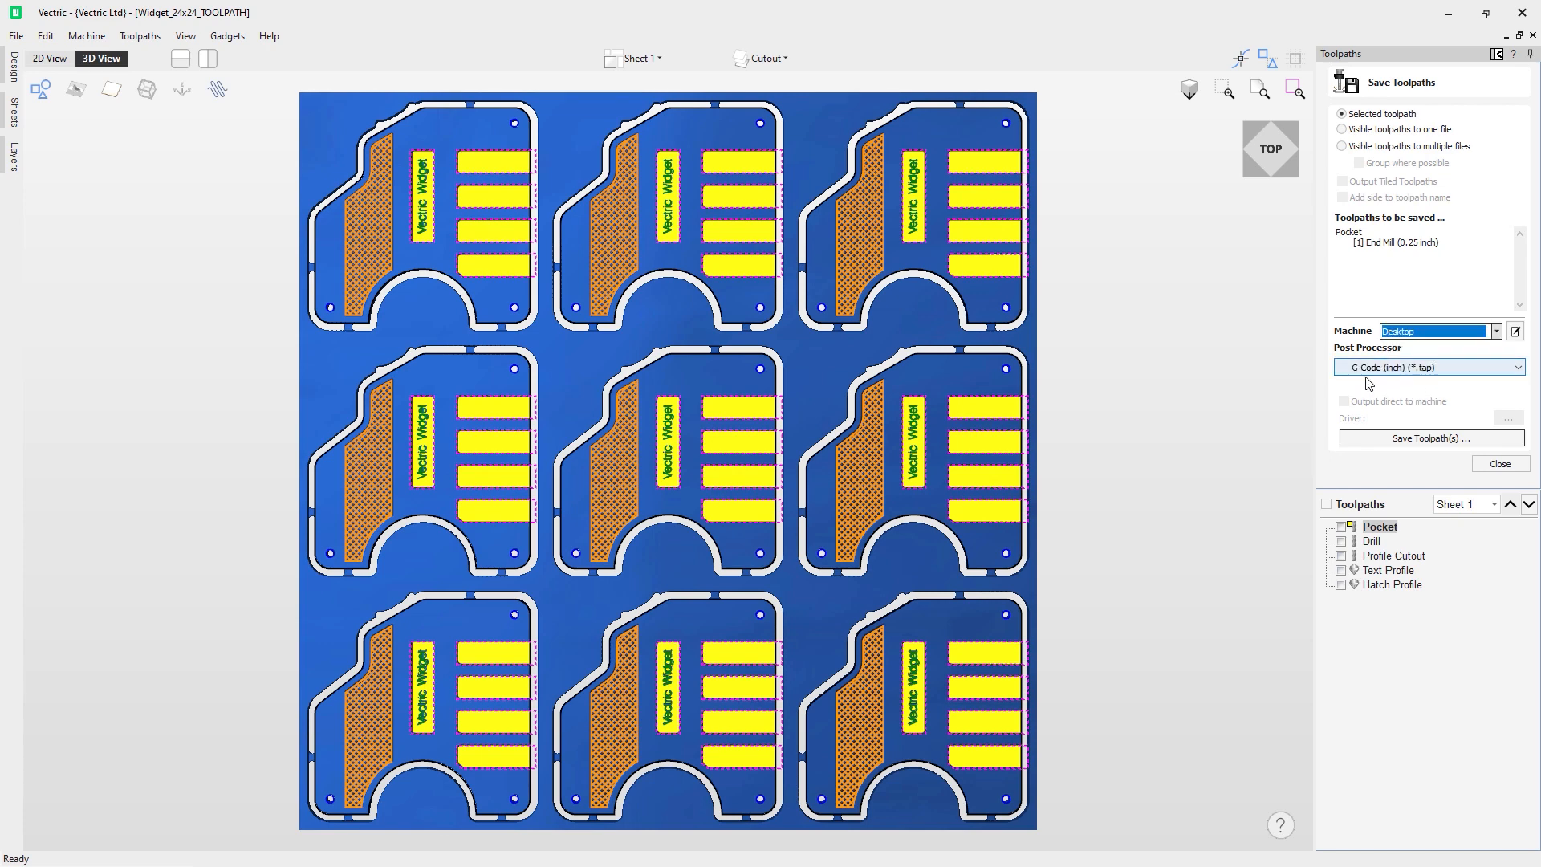
left_click(1479, 332)
left_click(1438, 356)
left_click(1466, 332)
left_click(1441, 347)
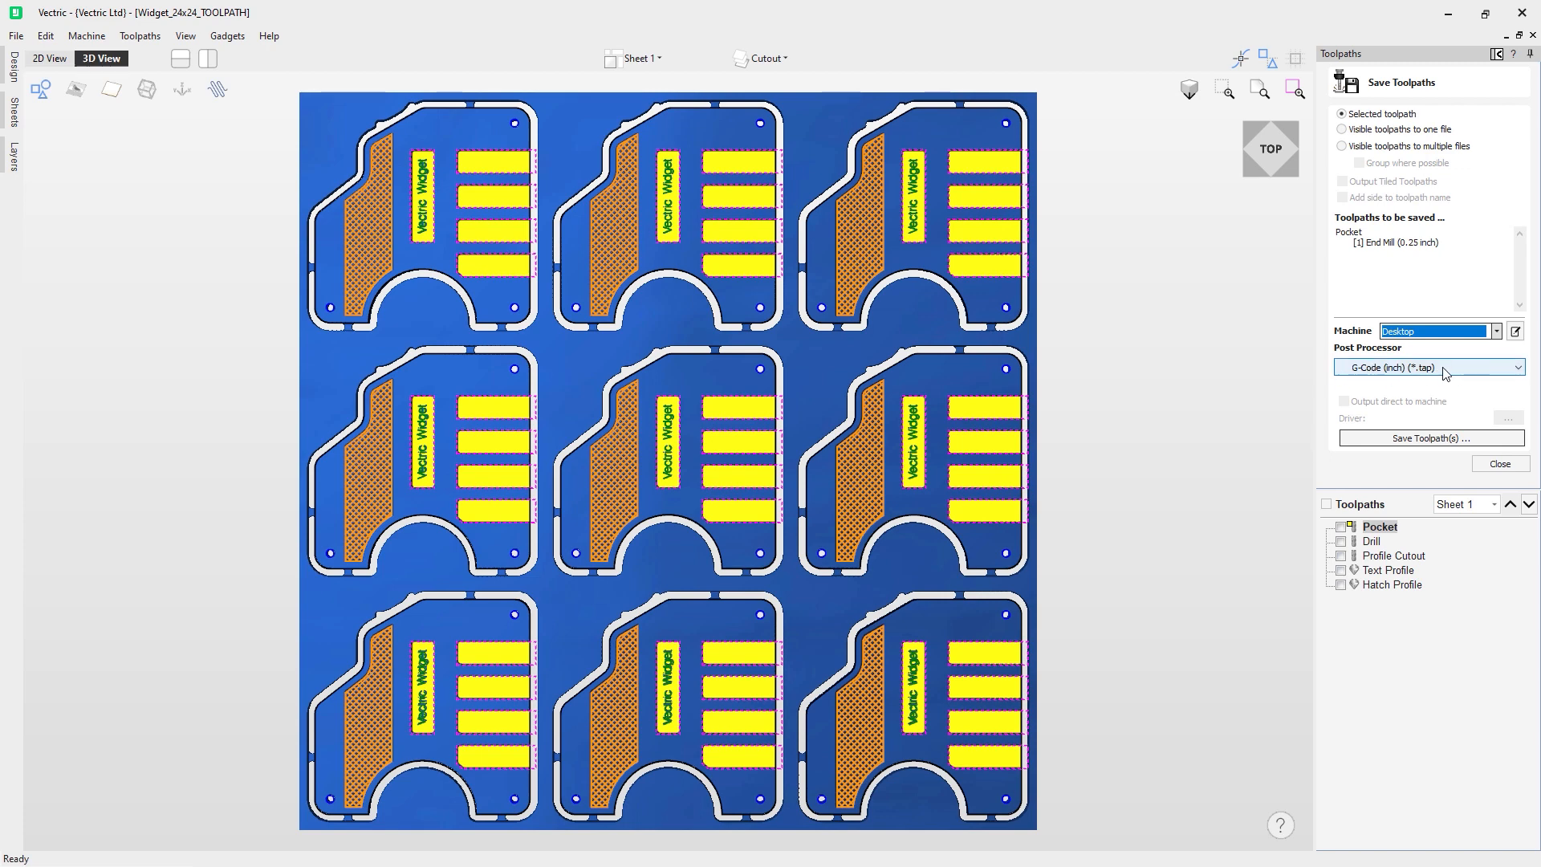
Review the post-processors offered for the Desktop machine, keeping G-Code (inch) (*.tap) selected.
left_click(1463, 367)
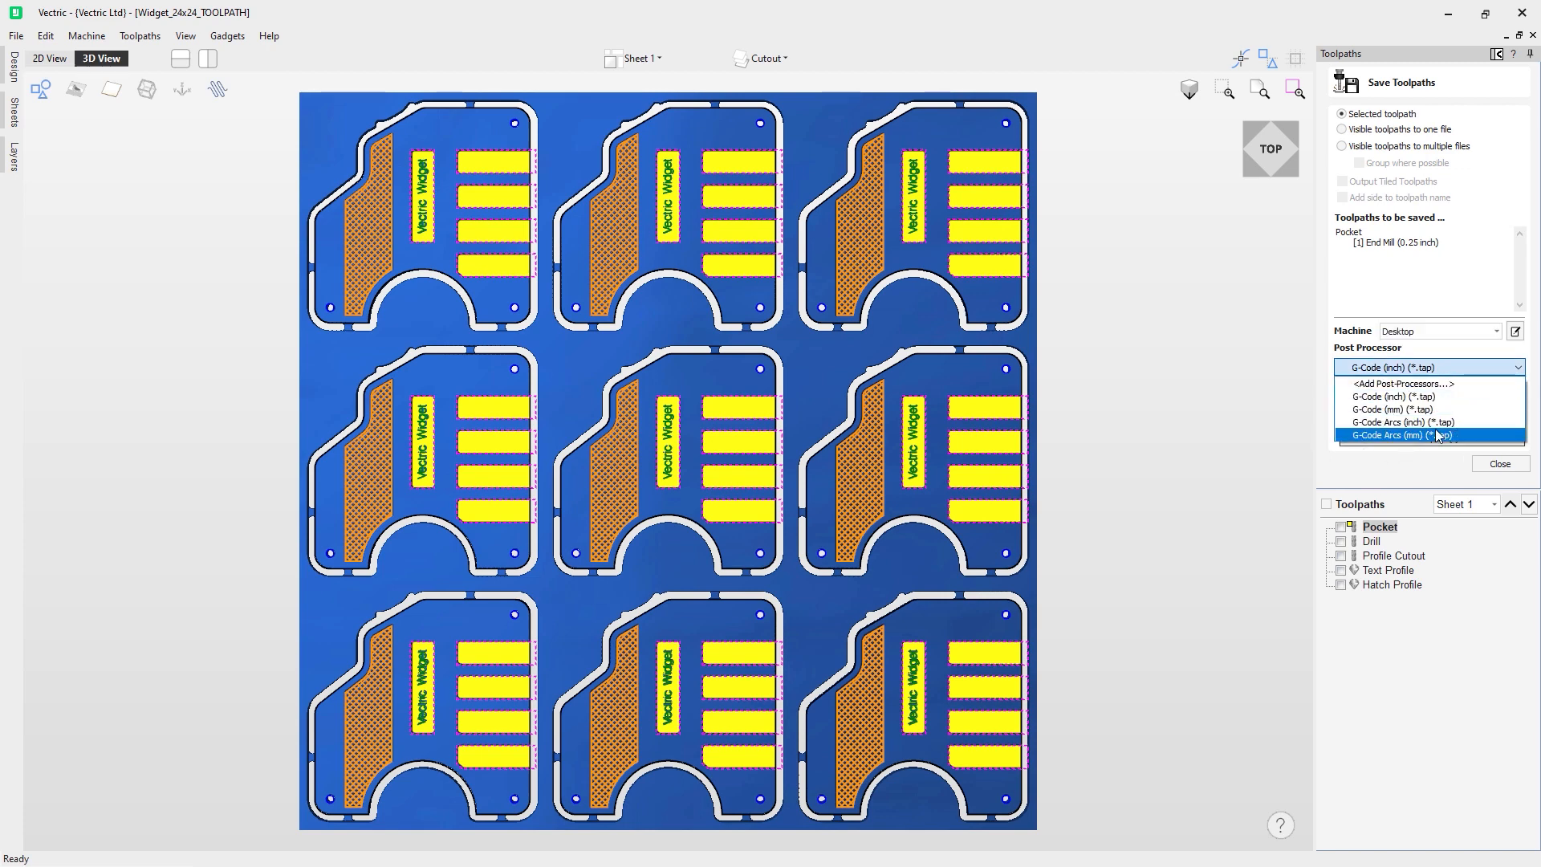
left_click(1397, 396)
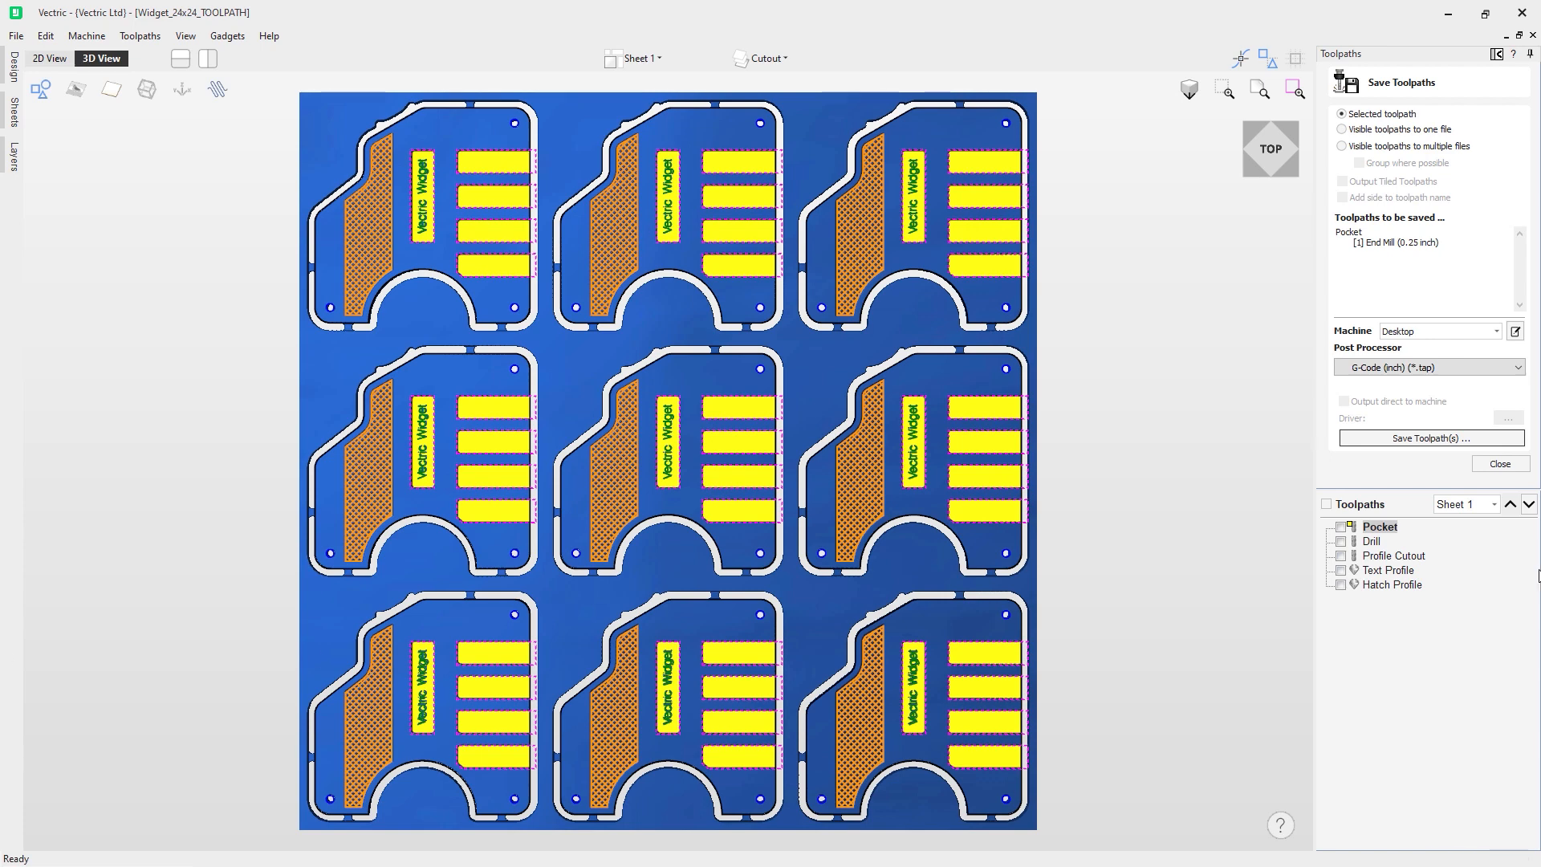
left_click(1454, 368)
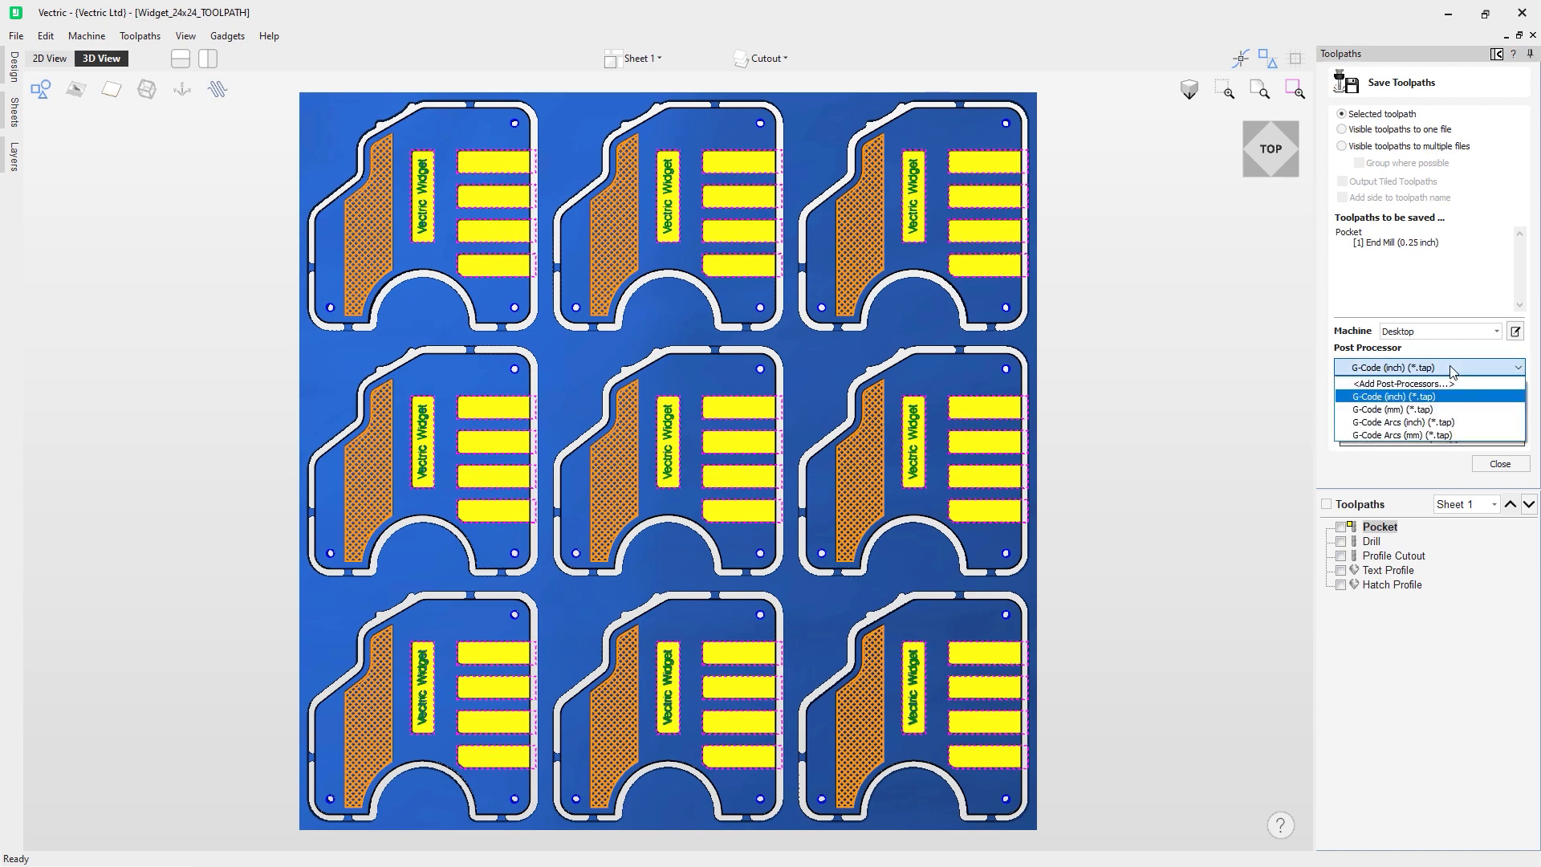
left_click(1453, 369)
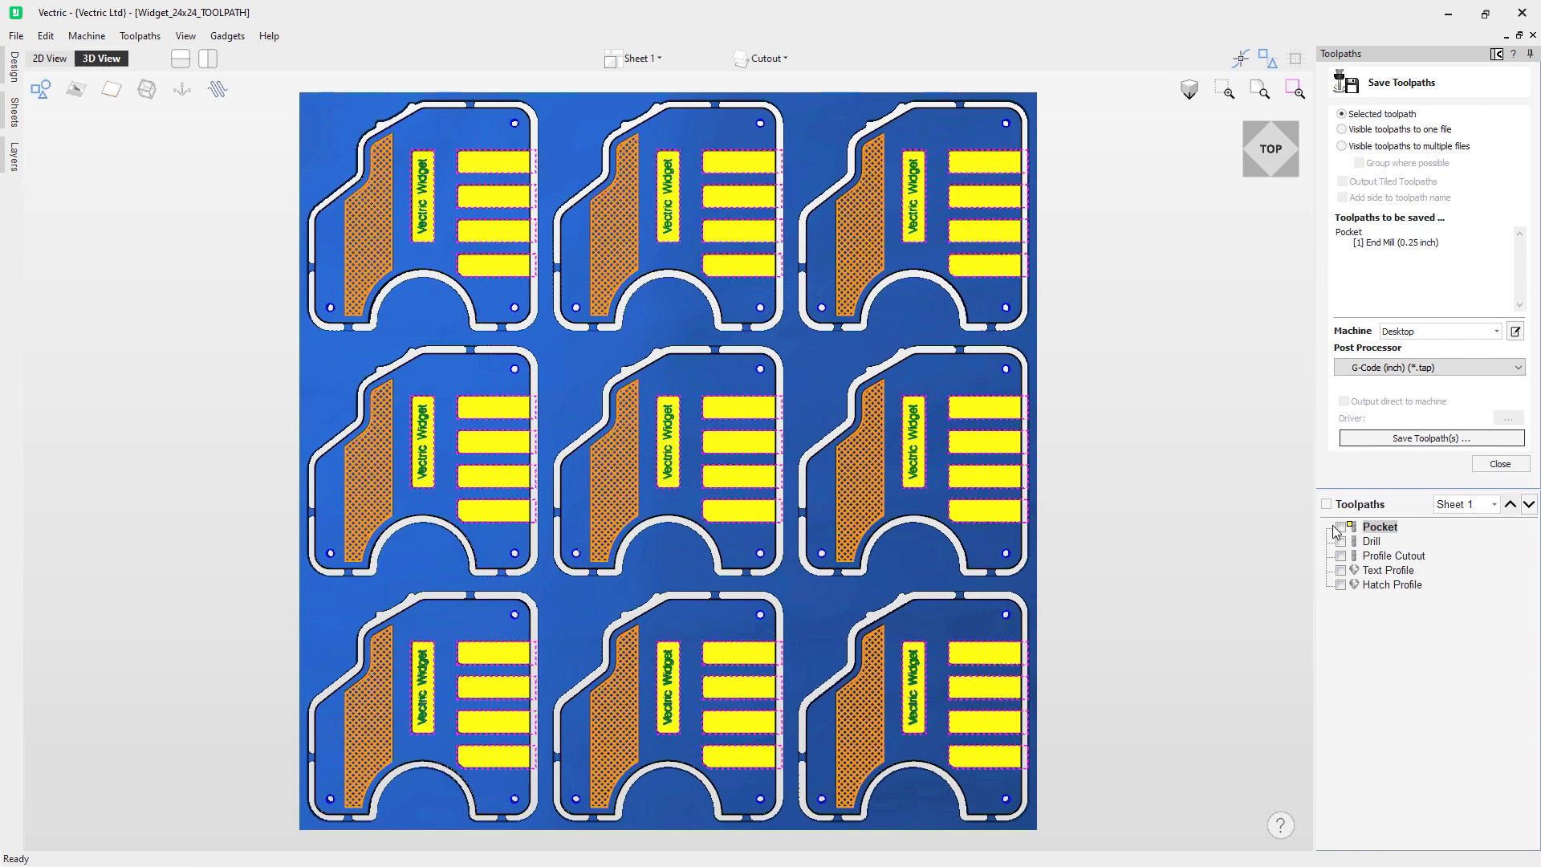
Save the selected Pocket toolpath in the toolpath-saving-guide folder under the file name Pocket Widget.
left_click(1403, 441)
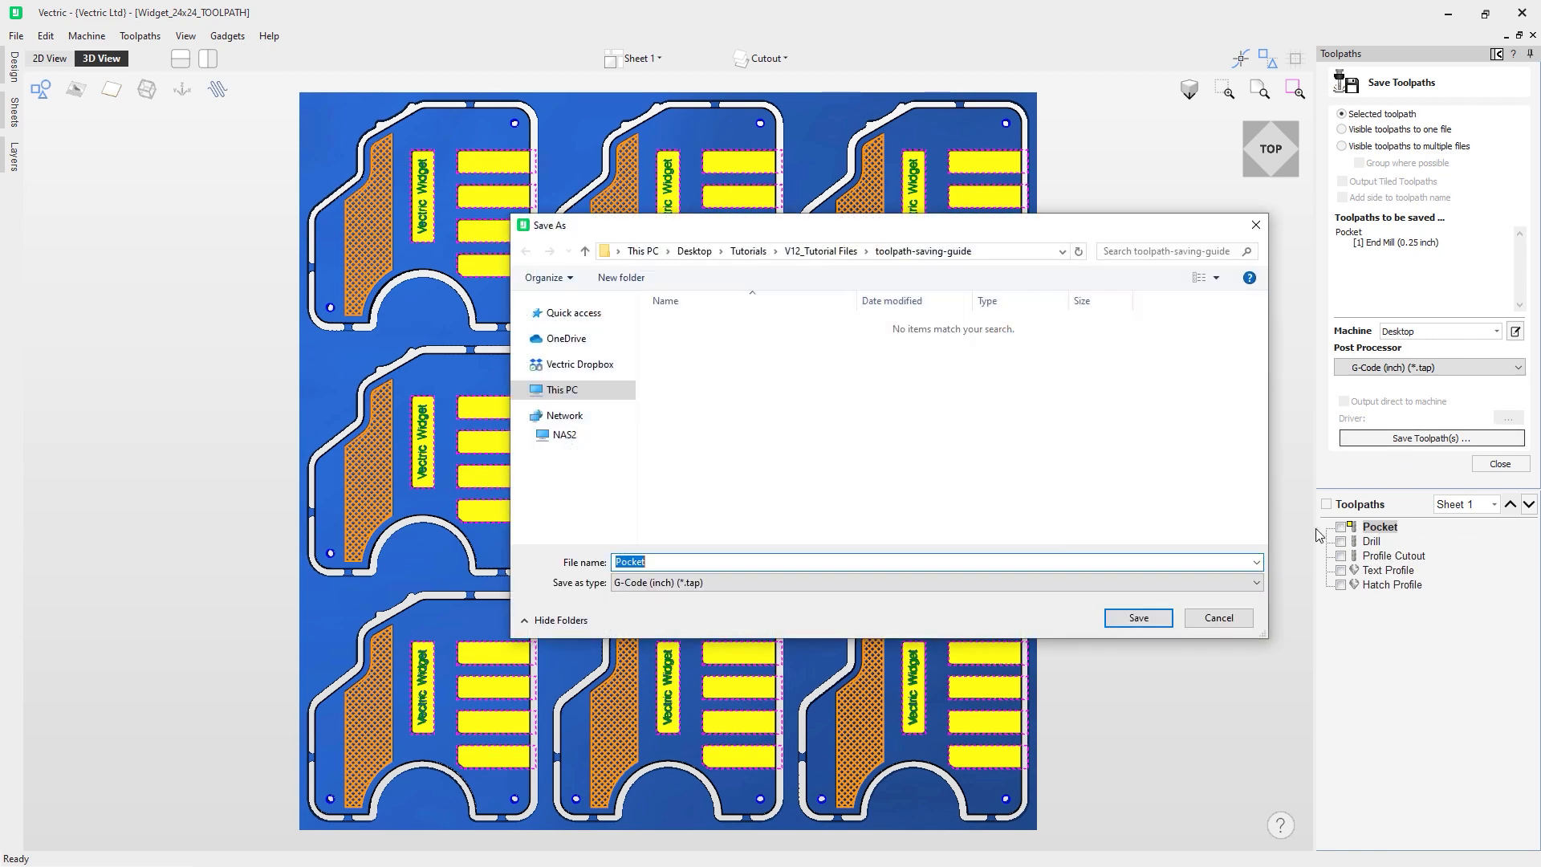
left_click(701, 564)
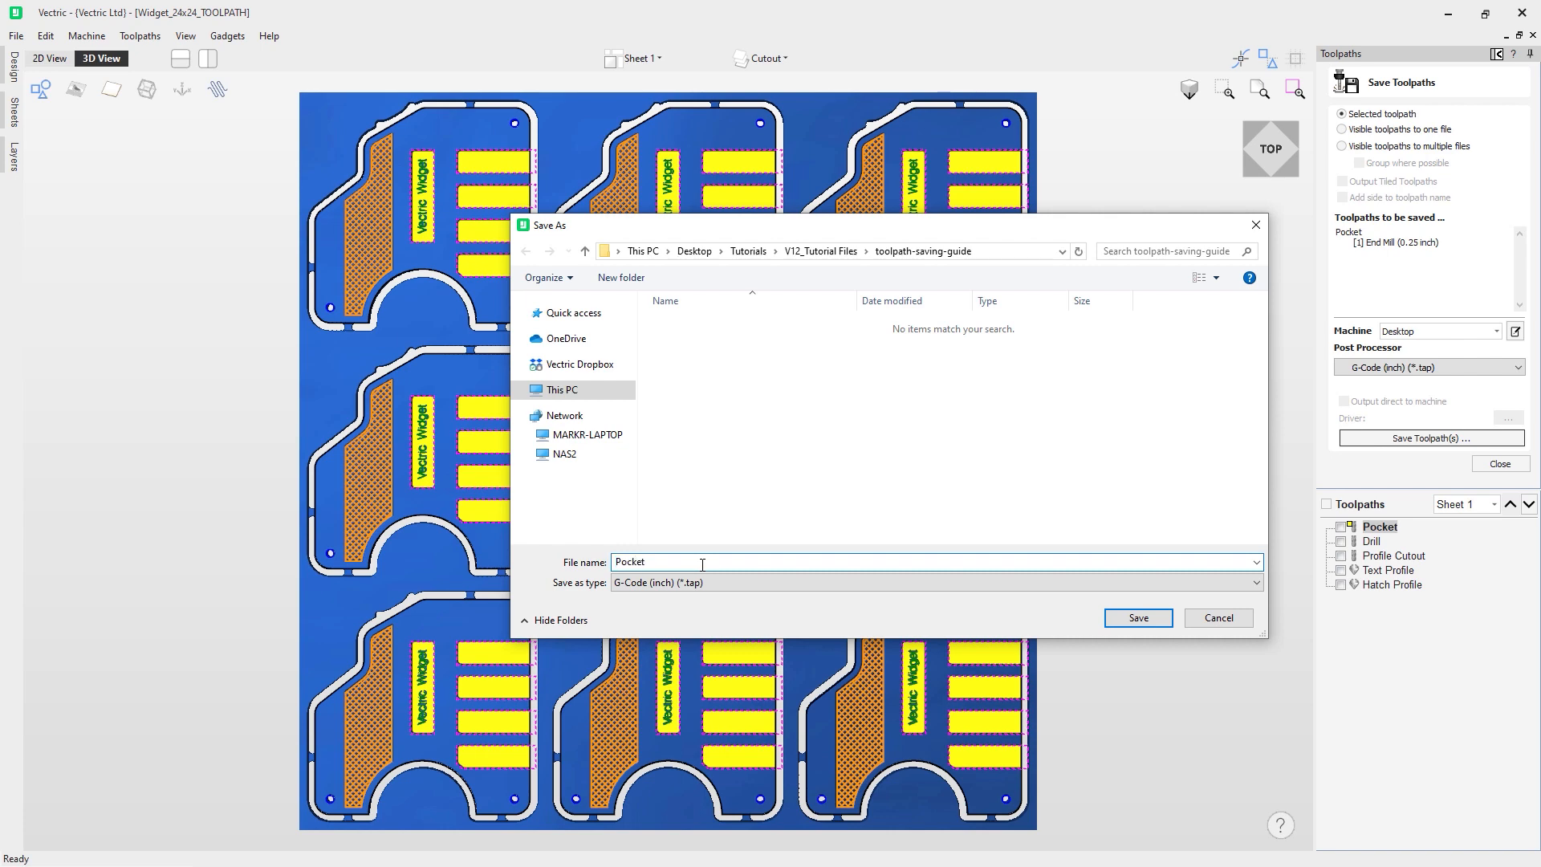
type("Widget")
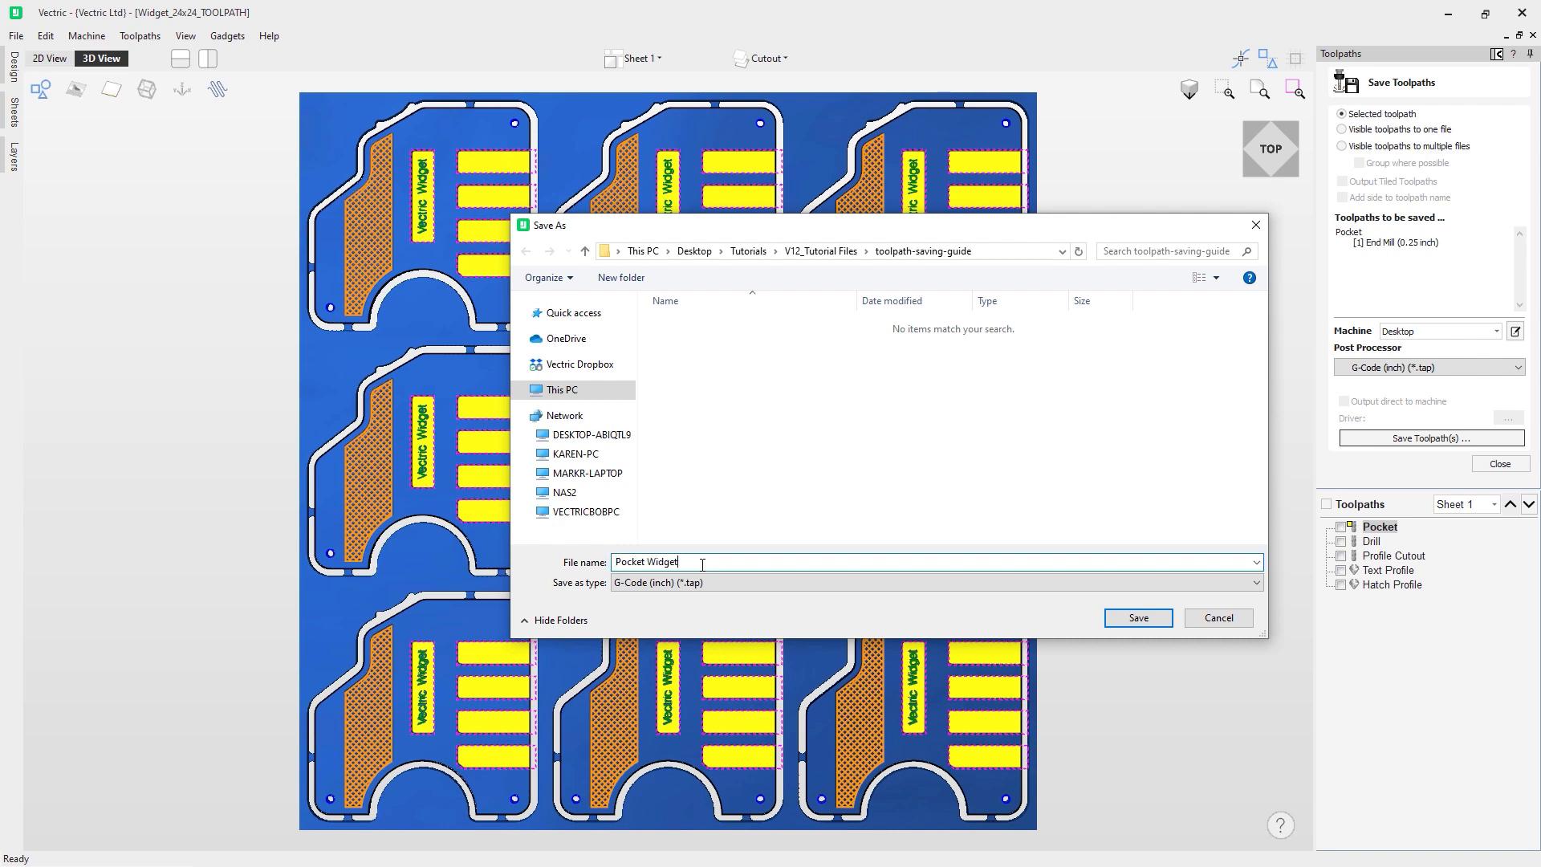
key("Return")
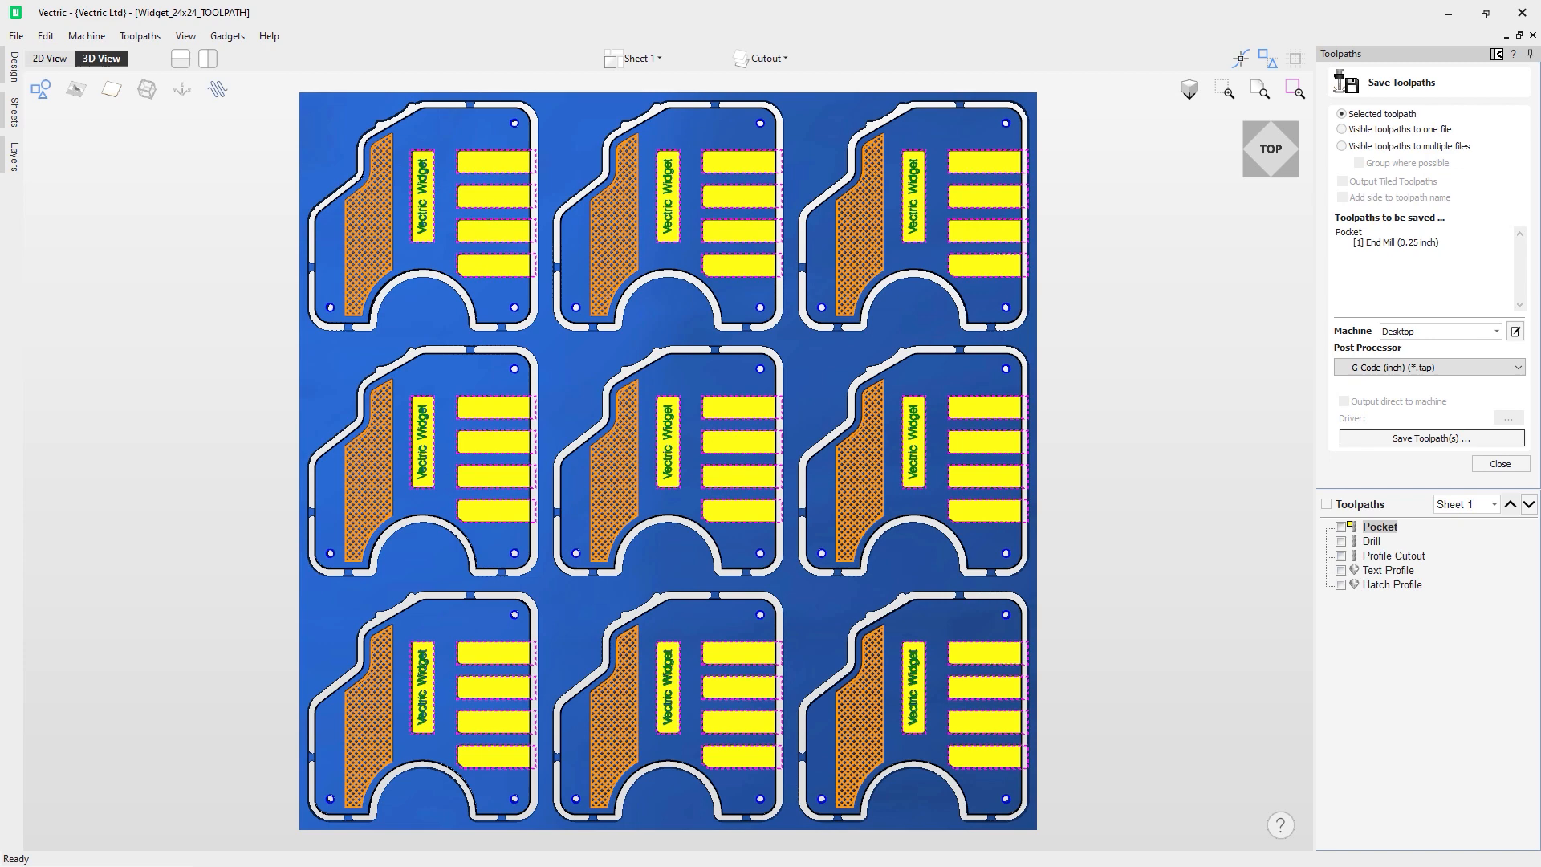
Switch to File Explorer to check the saved Pocket Widget.tap file in the toolpath-saving-guide folder, and return to the Vectric job.
key("alt+Tab")
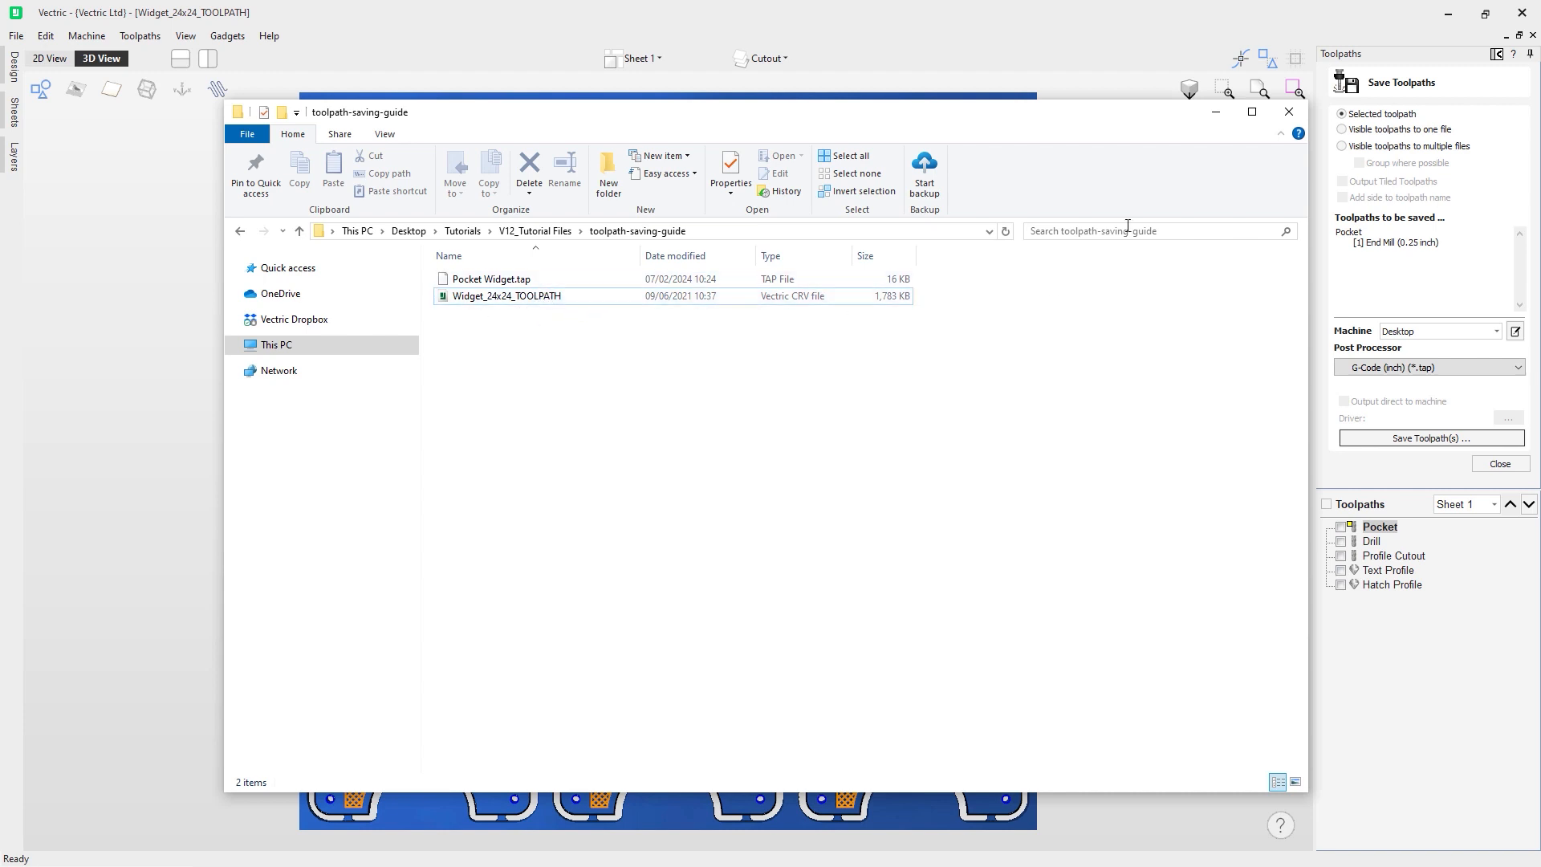
left_click(1217, 114)
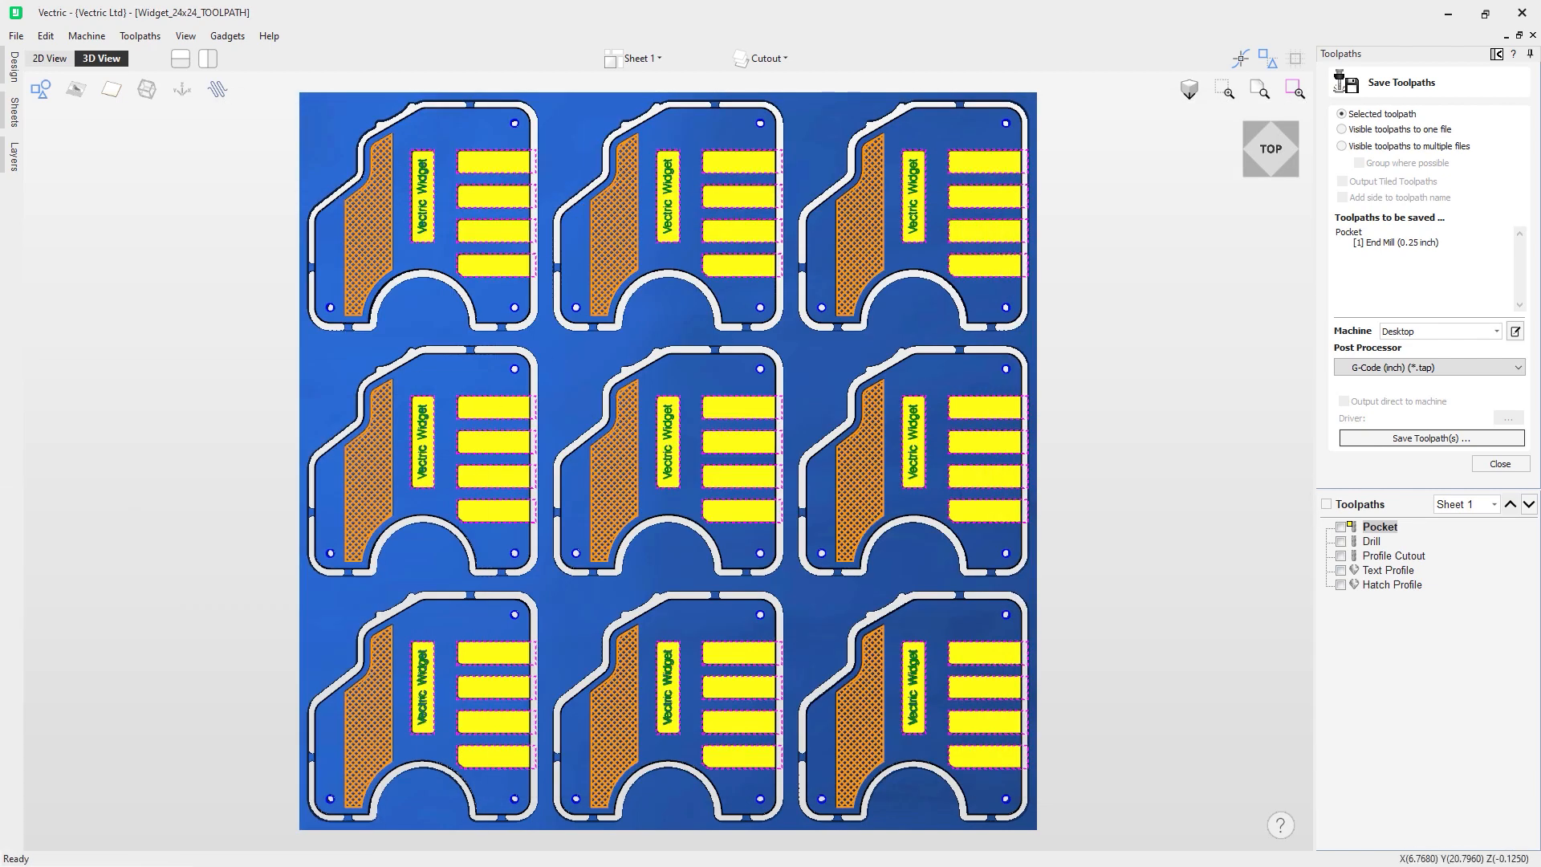
key("alt+Tab")
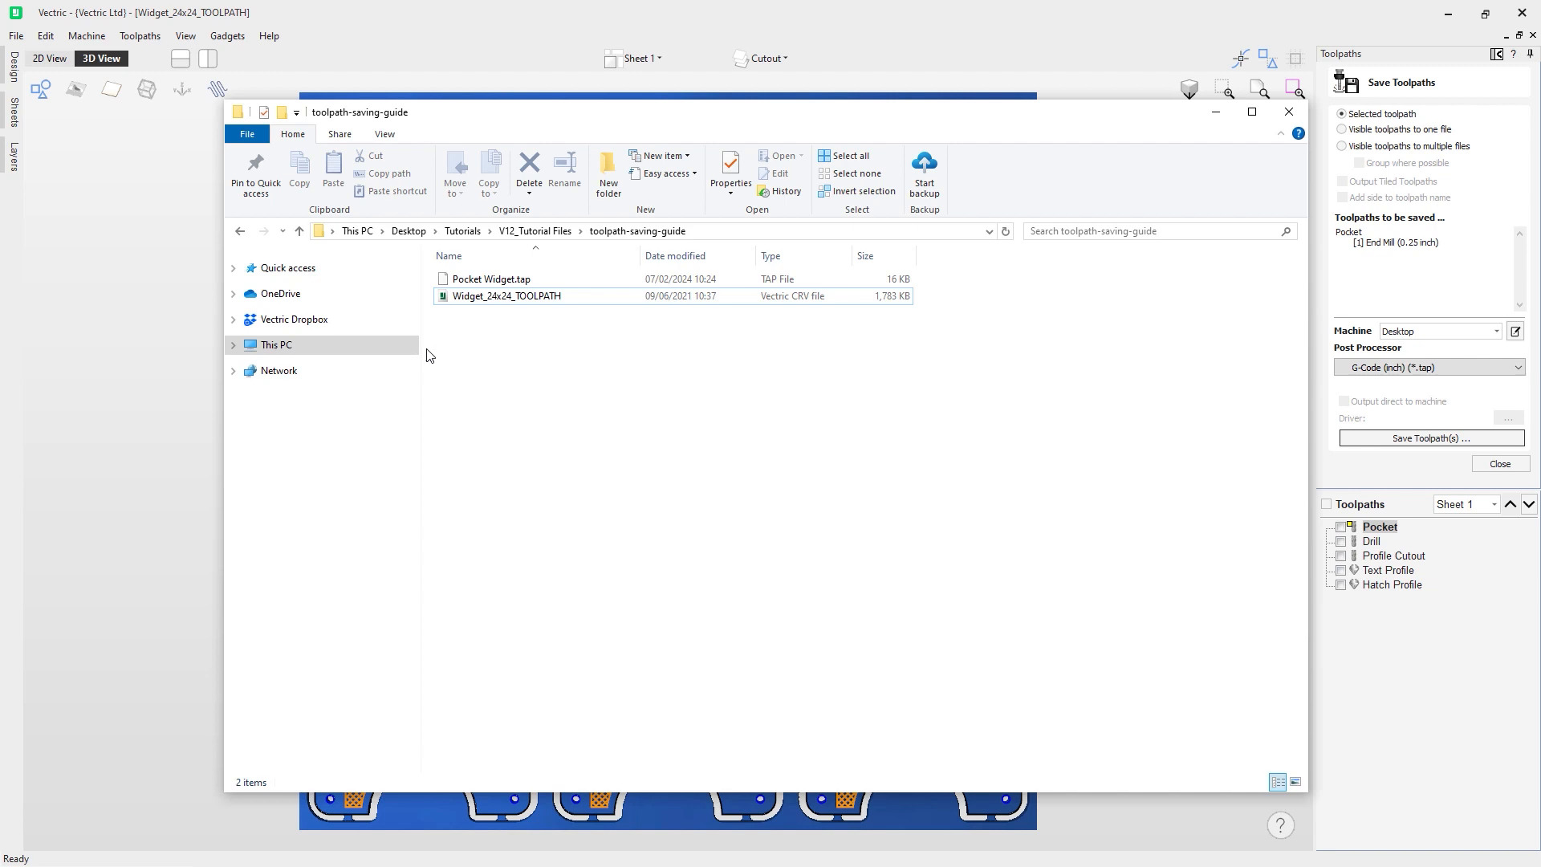
left_click(505, 280)
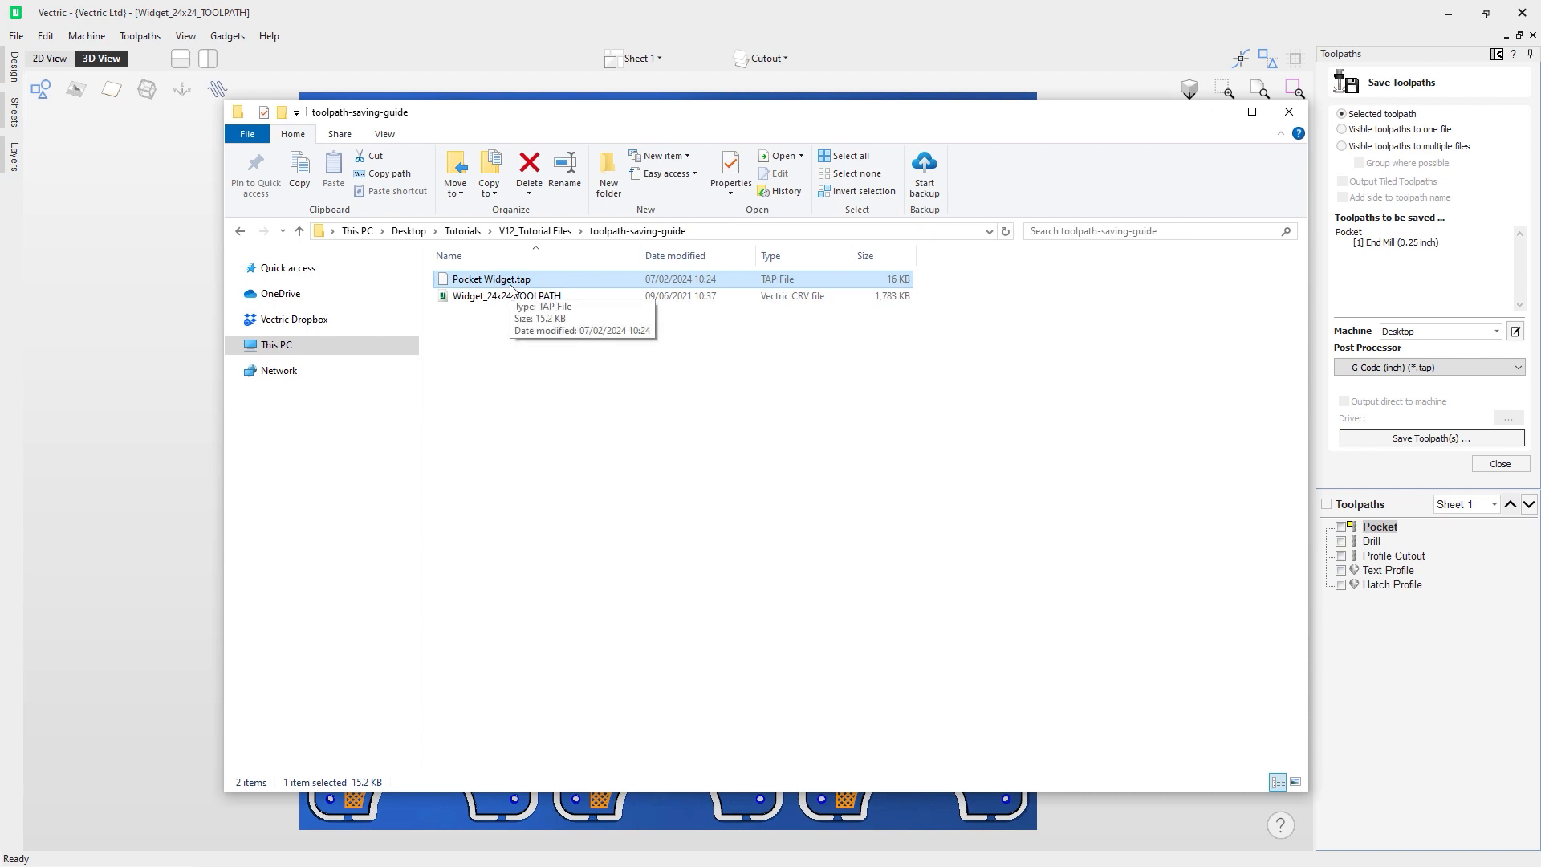
left_click(155, 685)
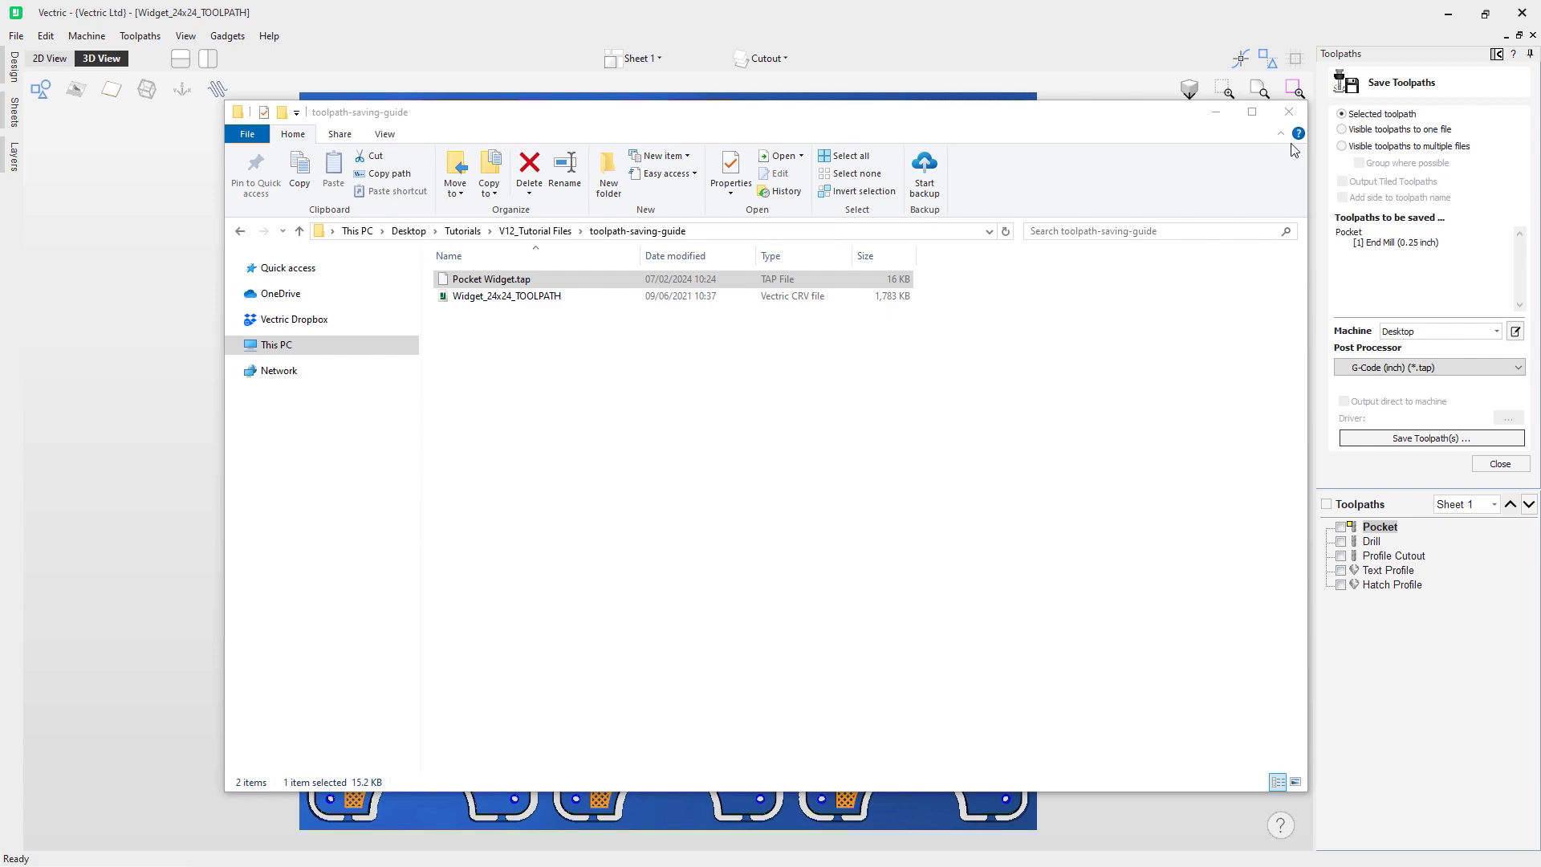
left_click(1215, 113)
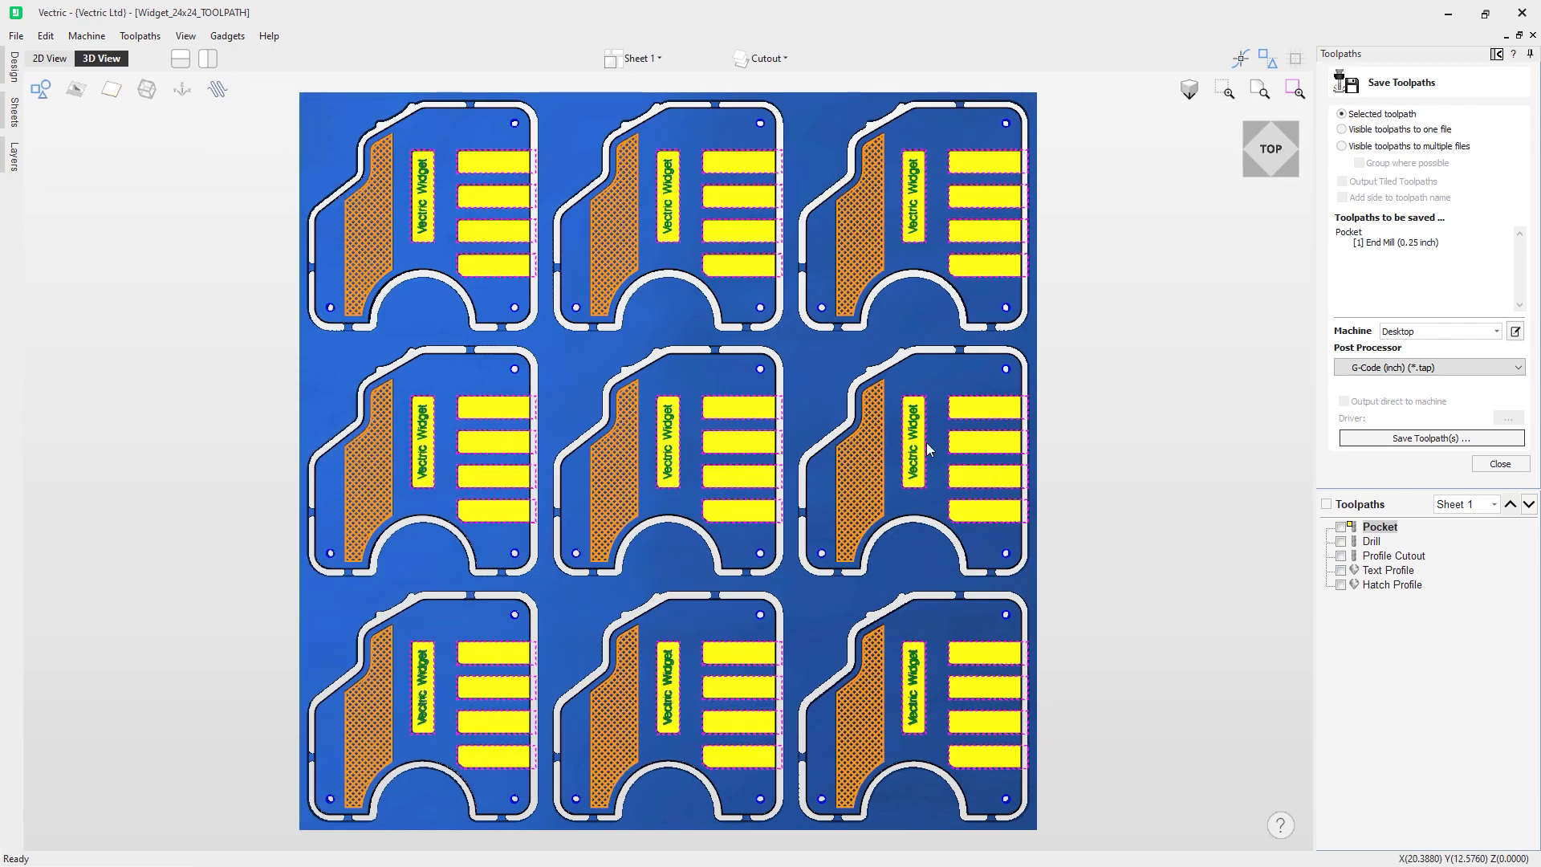
Open the program options and examine the choices for the File Dialog Default in the General Settings.
left_click(46, 37)
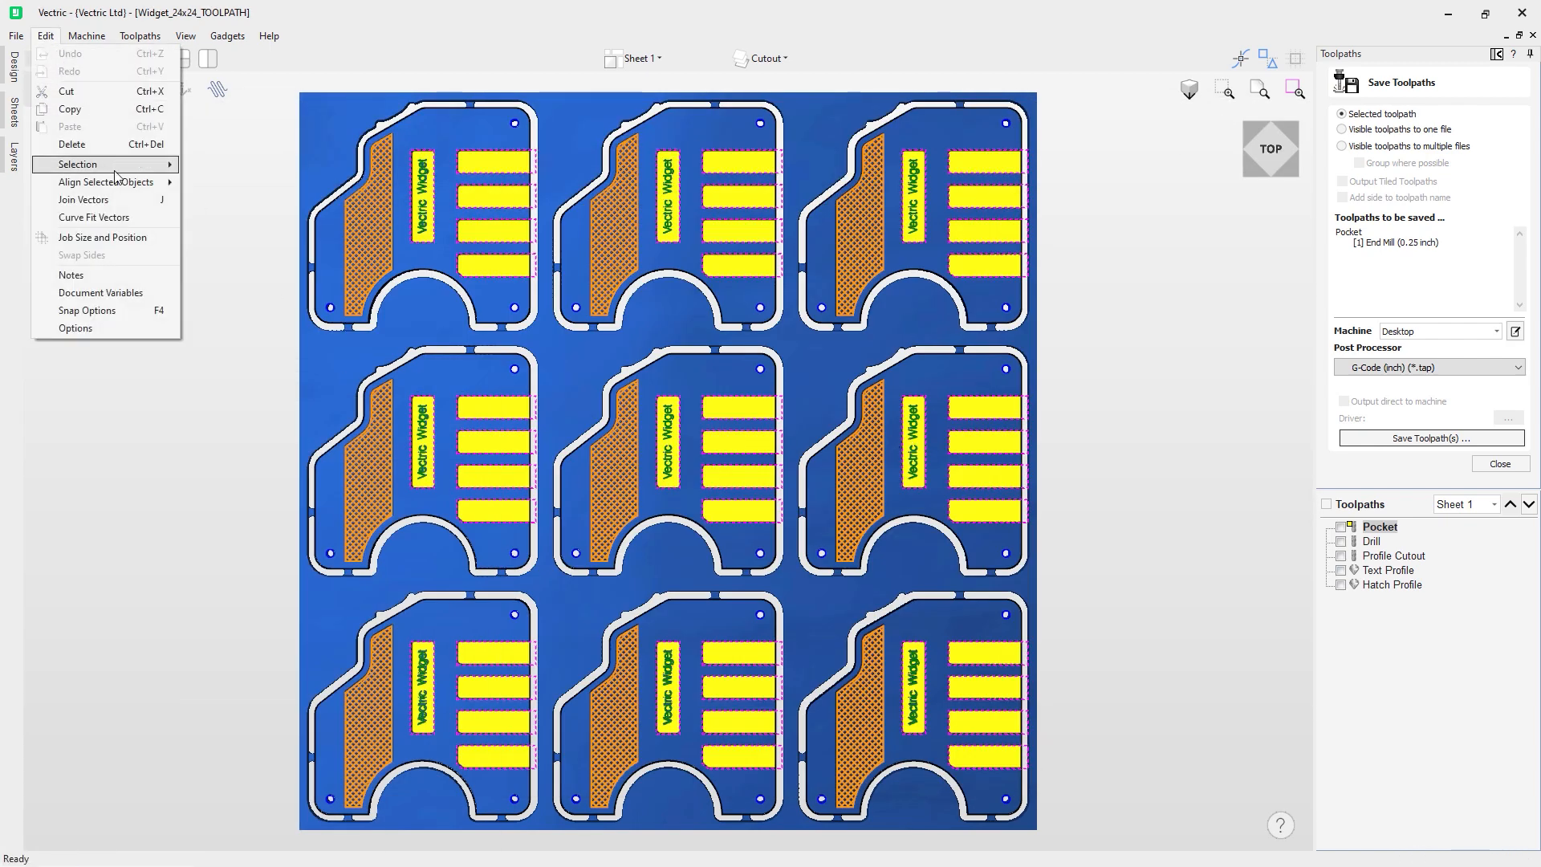
left_click(123, 327)
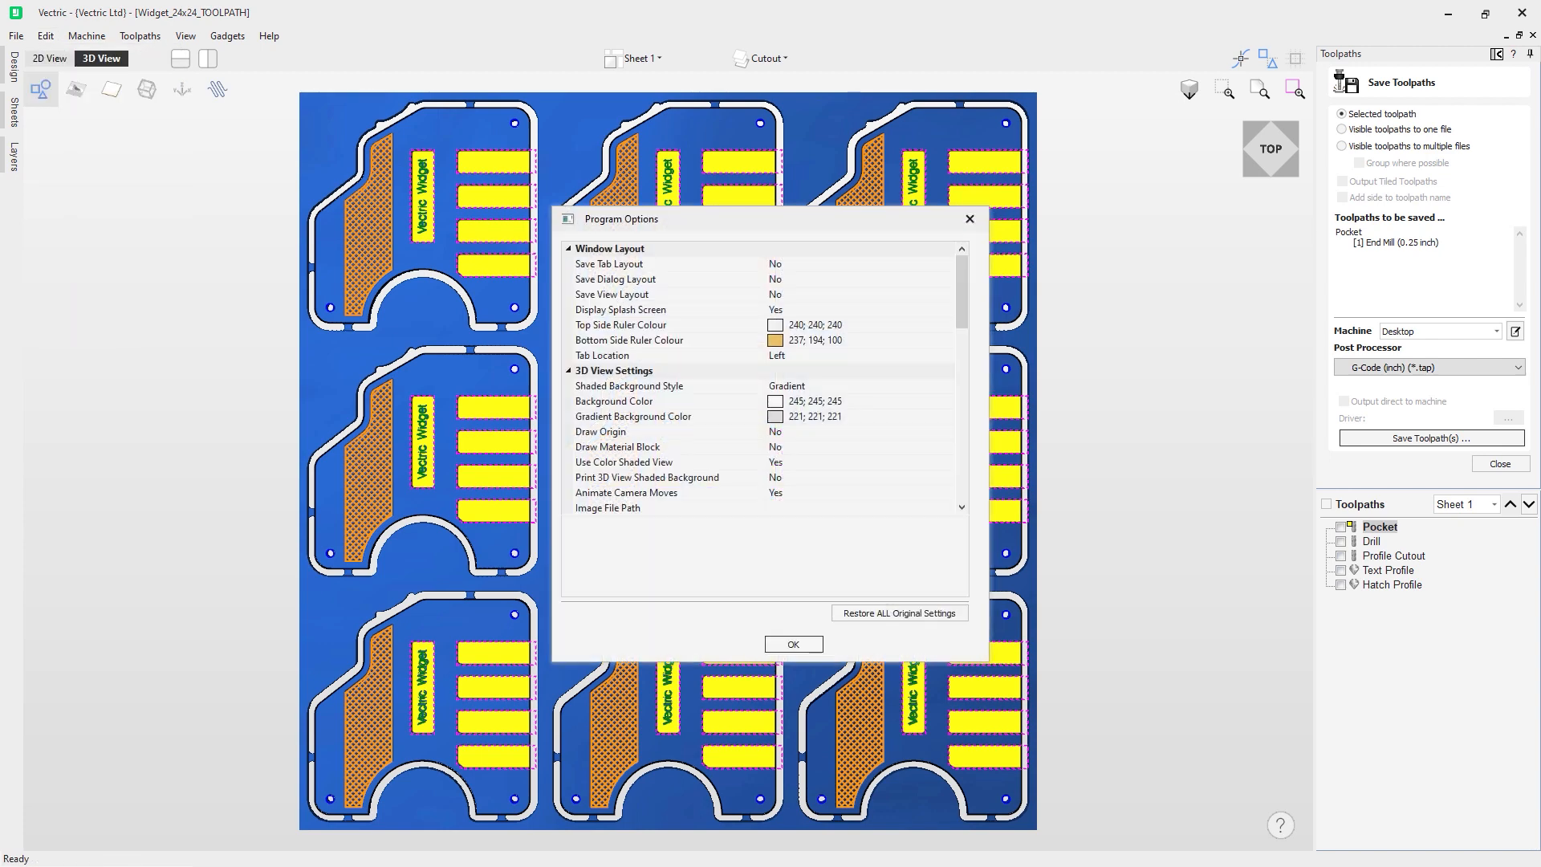
left_click_drag(964, 293, 961, 405)
left_click_drag(963, 423, 963, 451)
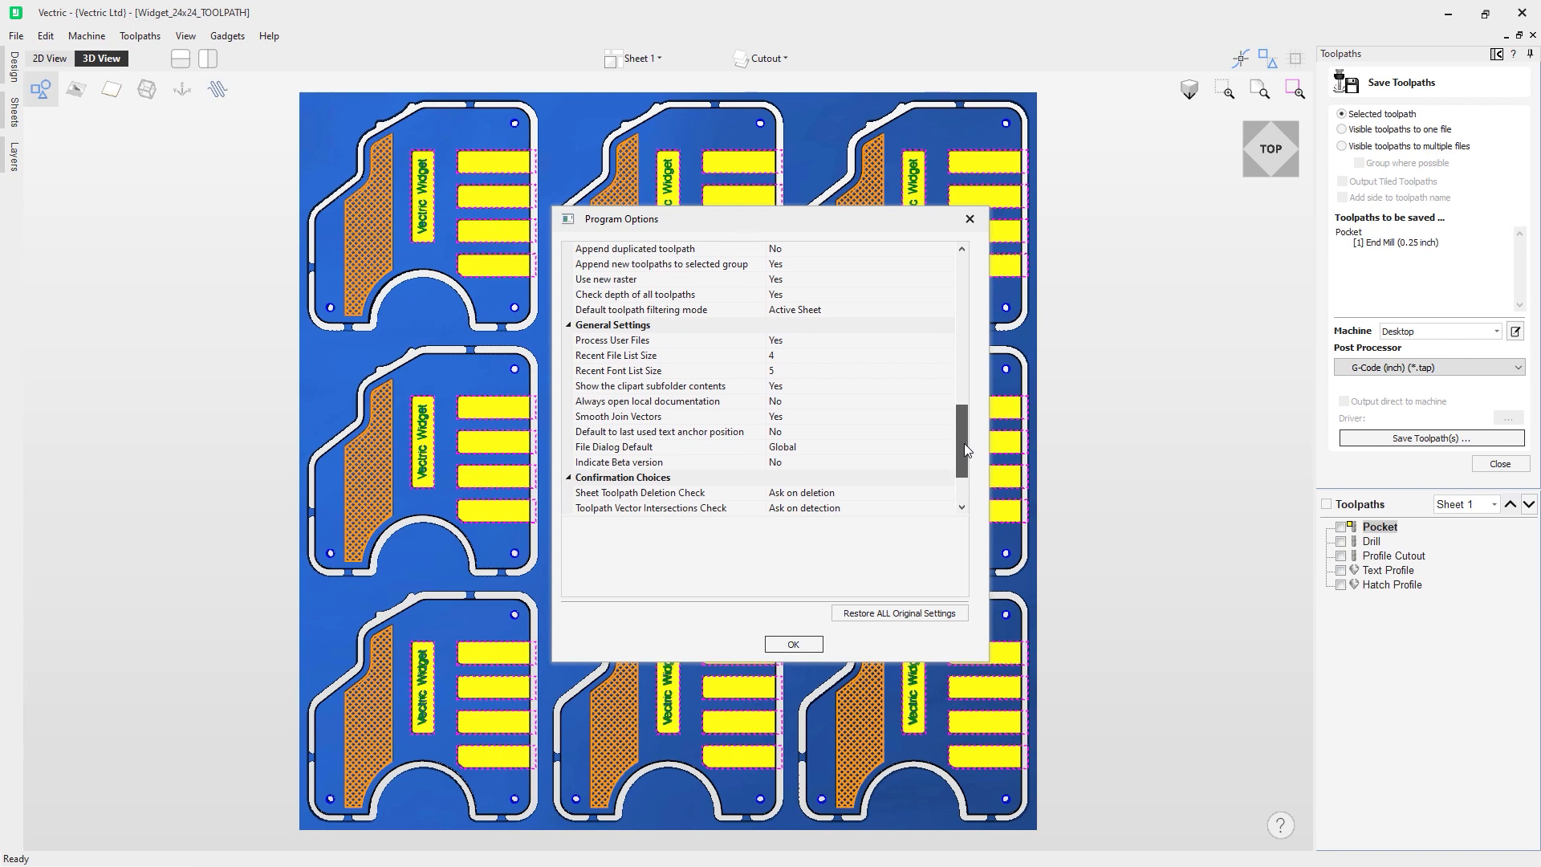
left_click(718, 452)
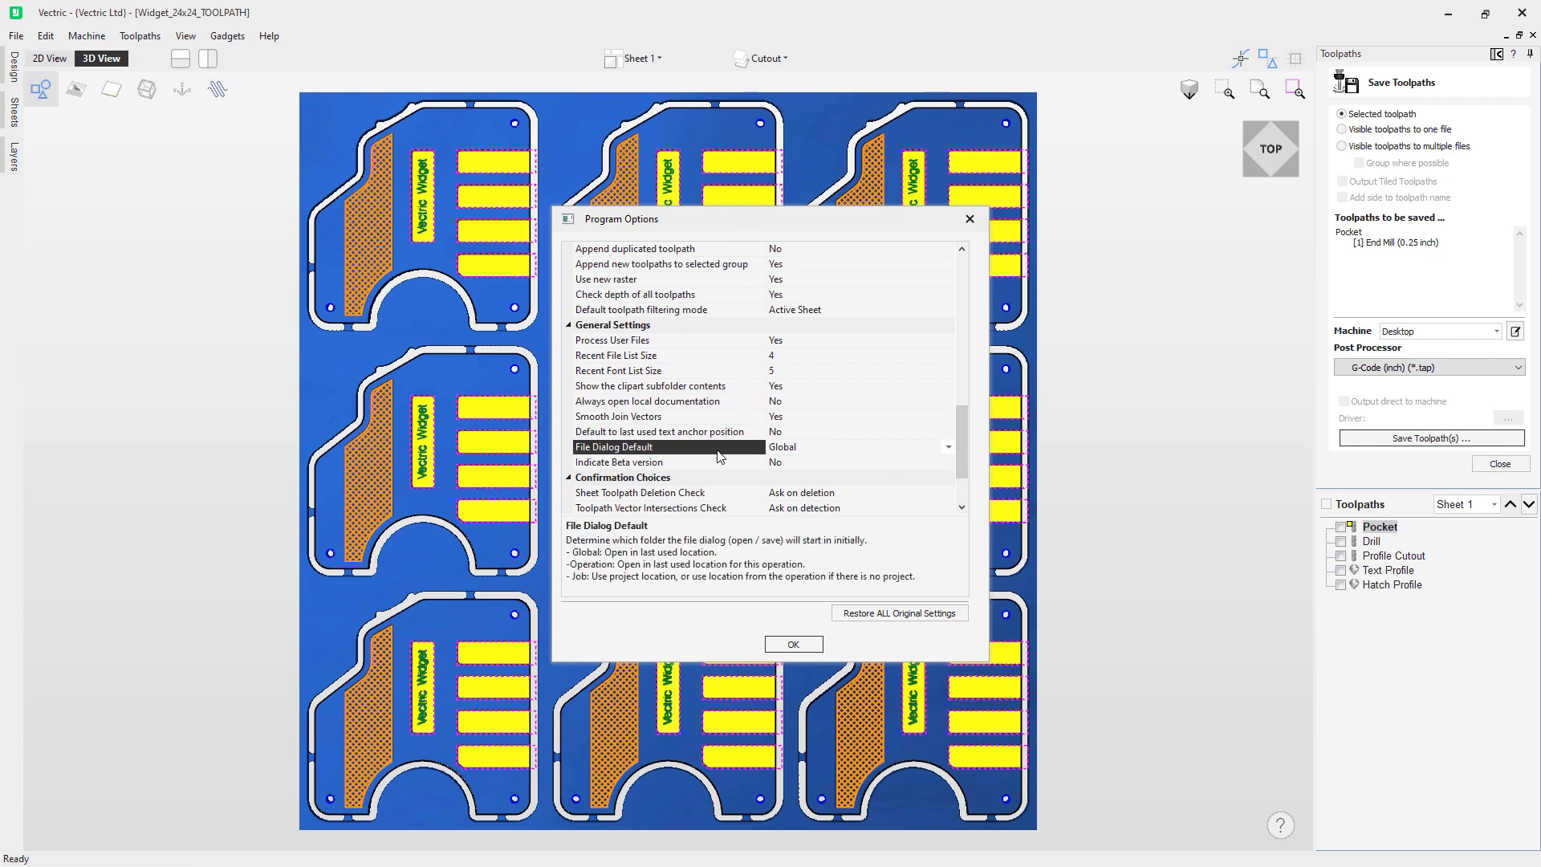
left_click(947, 447)
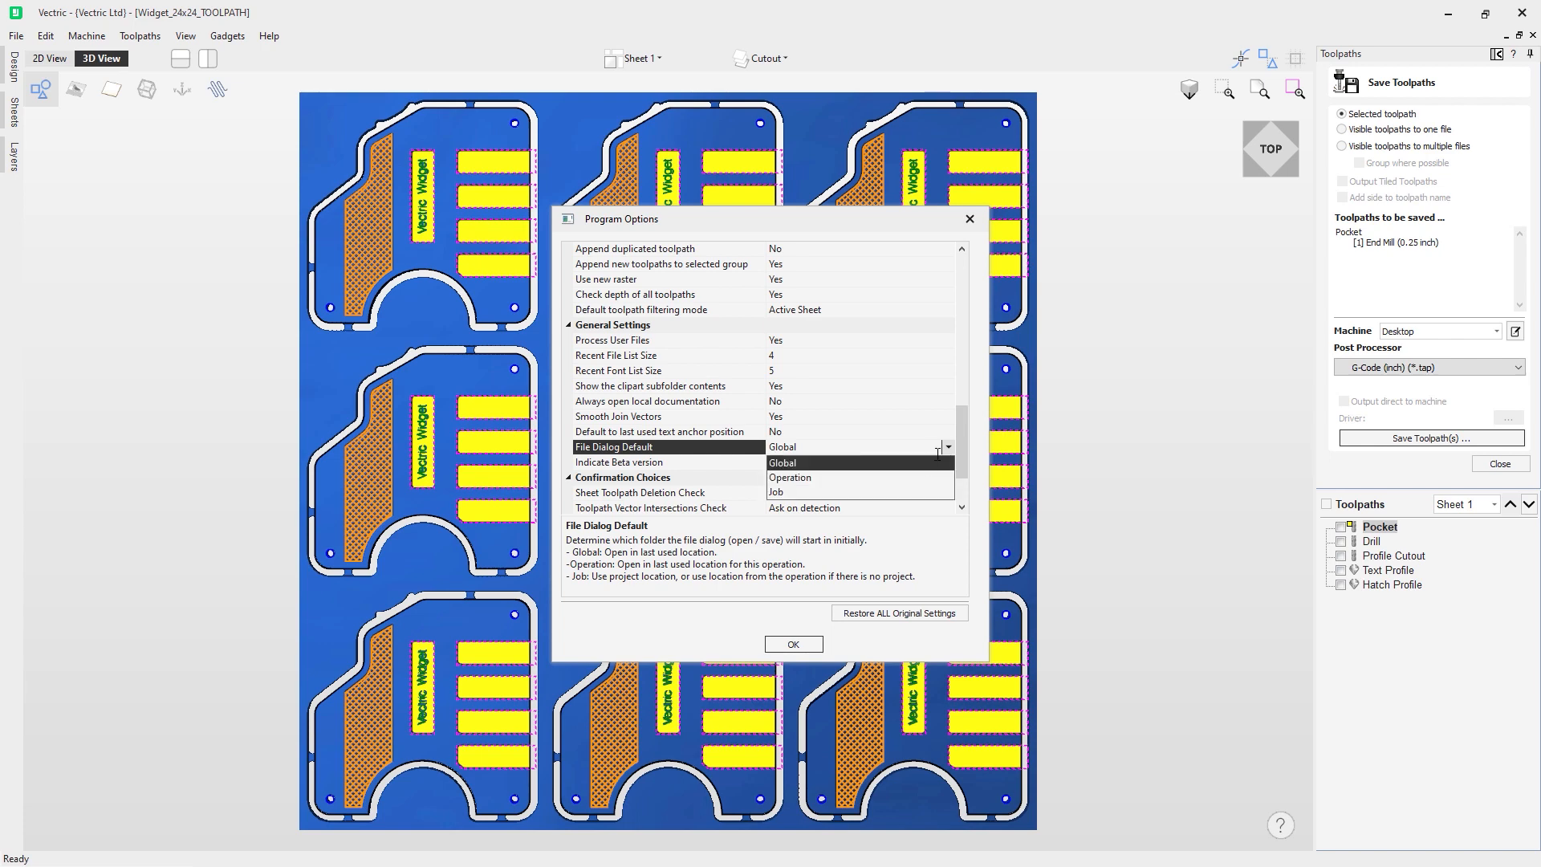
Try the Operation and Job choices for File Dialog Default, restore it to Global, and close the program options.
left_click(896, 486)
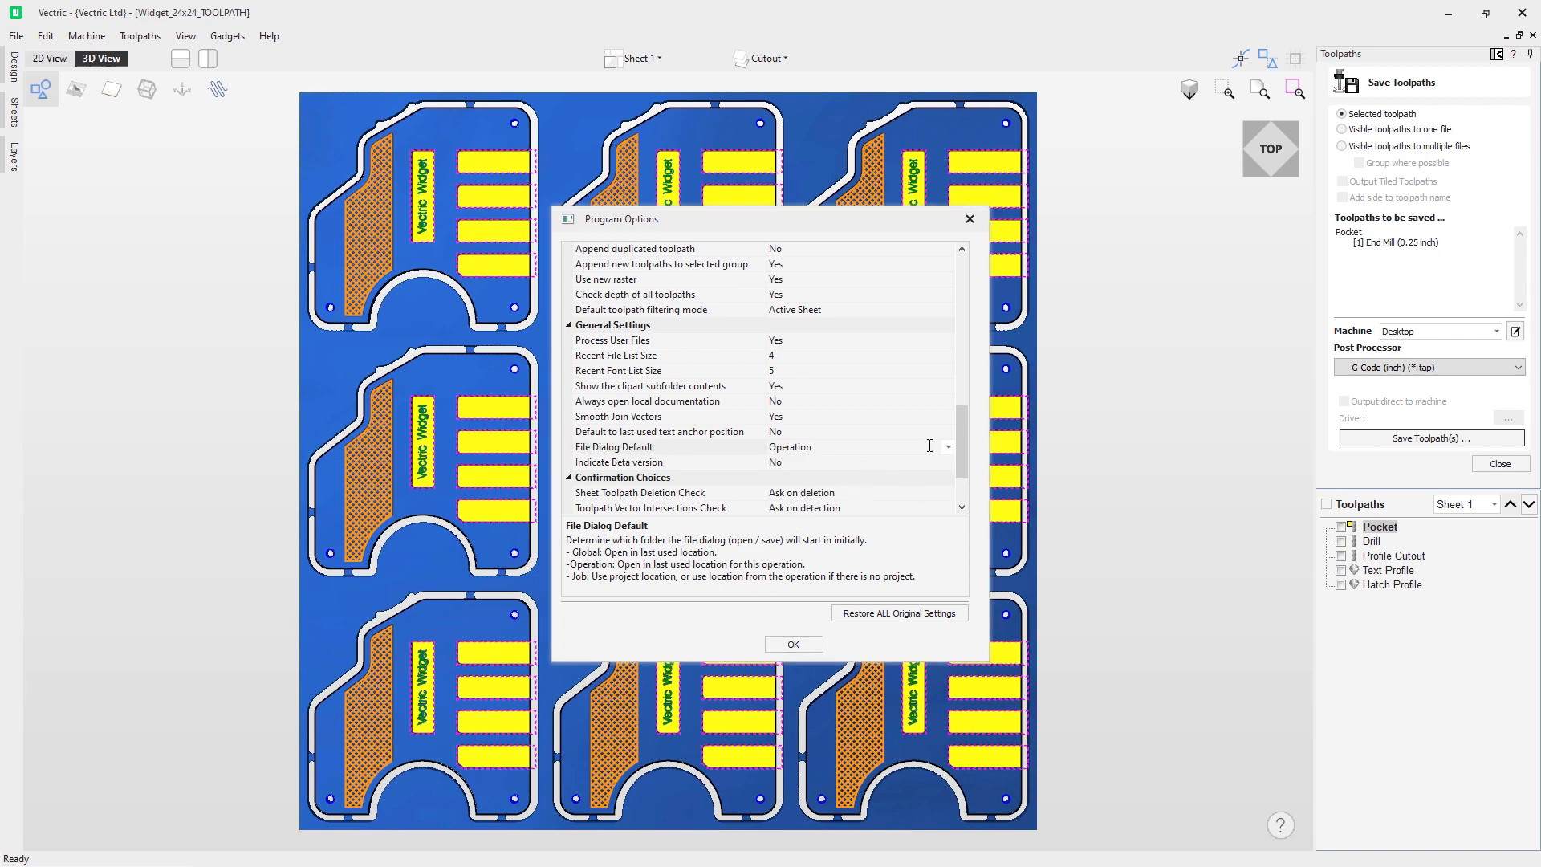
left_click(947, 447)
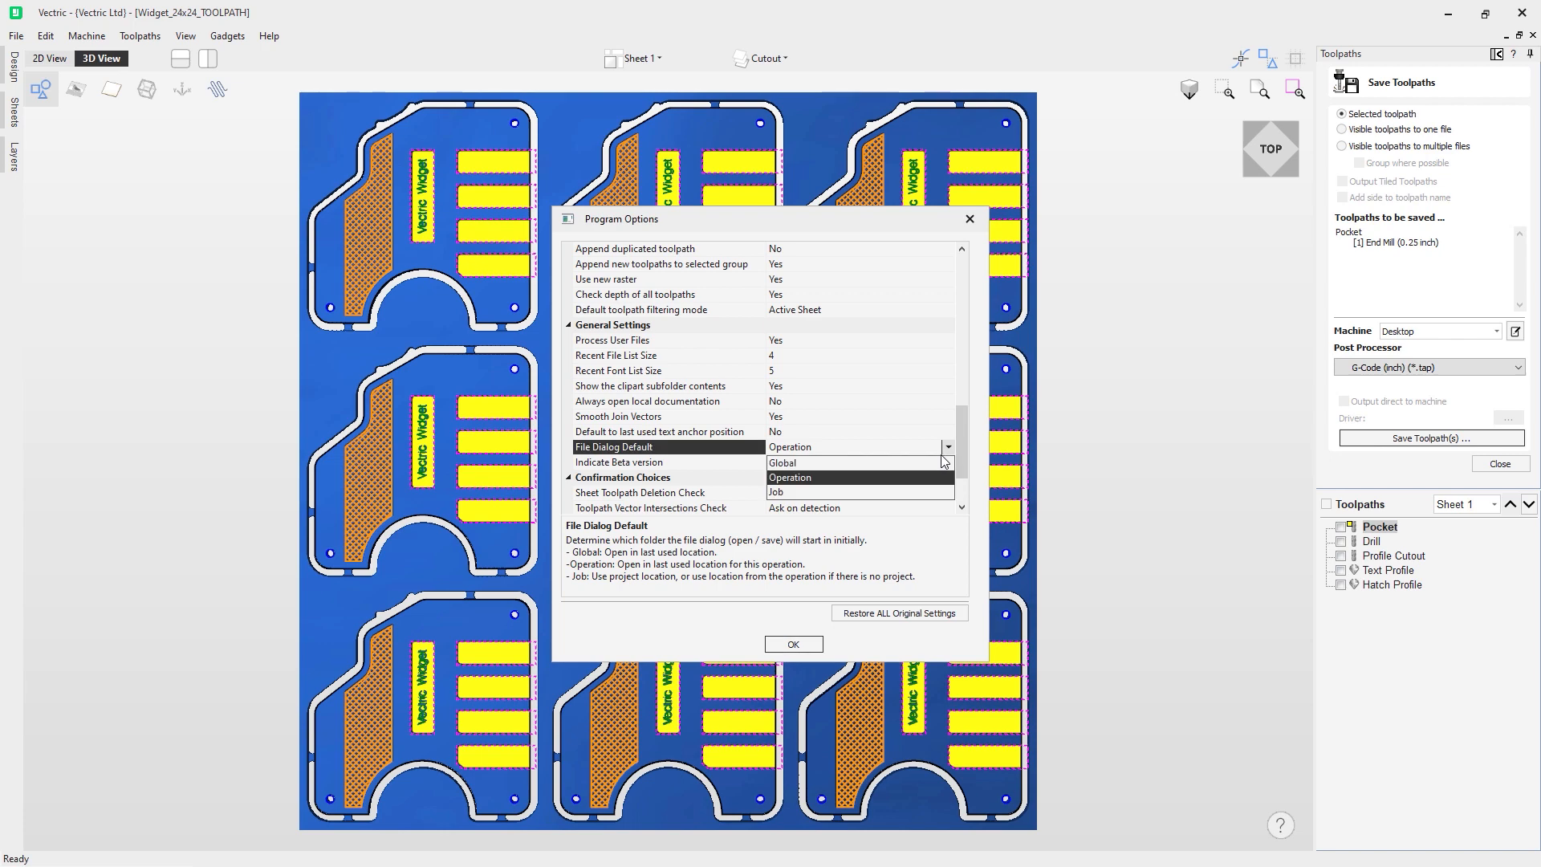
left_click(851, 493)
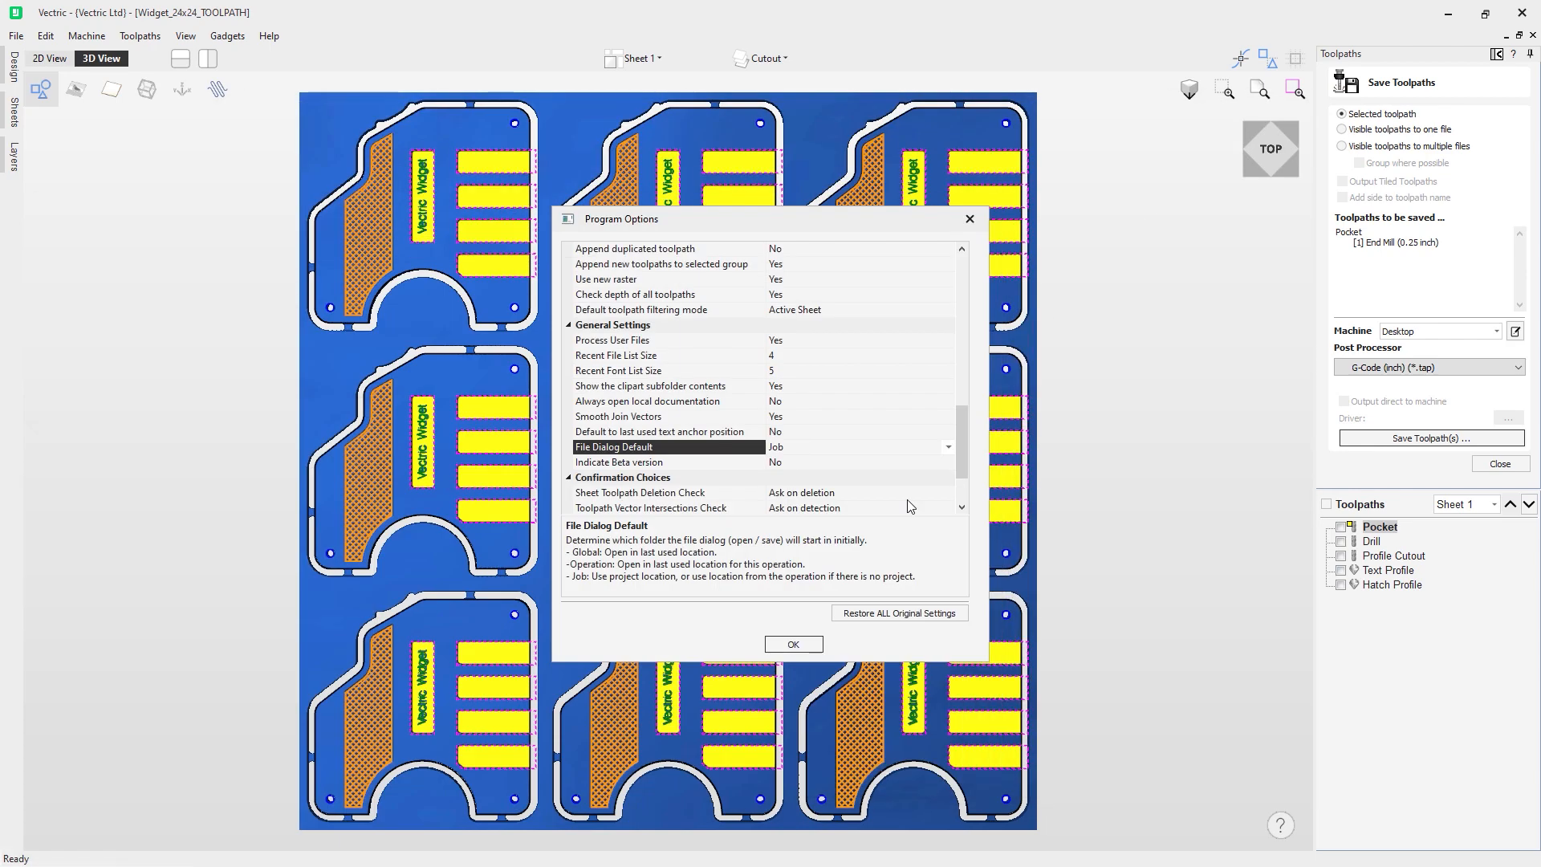
left_click(1216, 112)
left_click(948, 446)
left_click(794, 462)
left_click(797, 645)
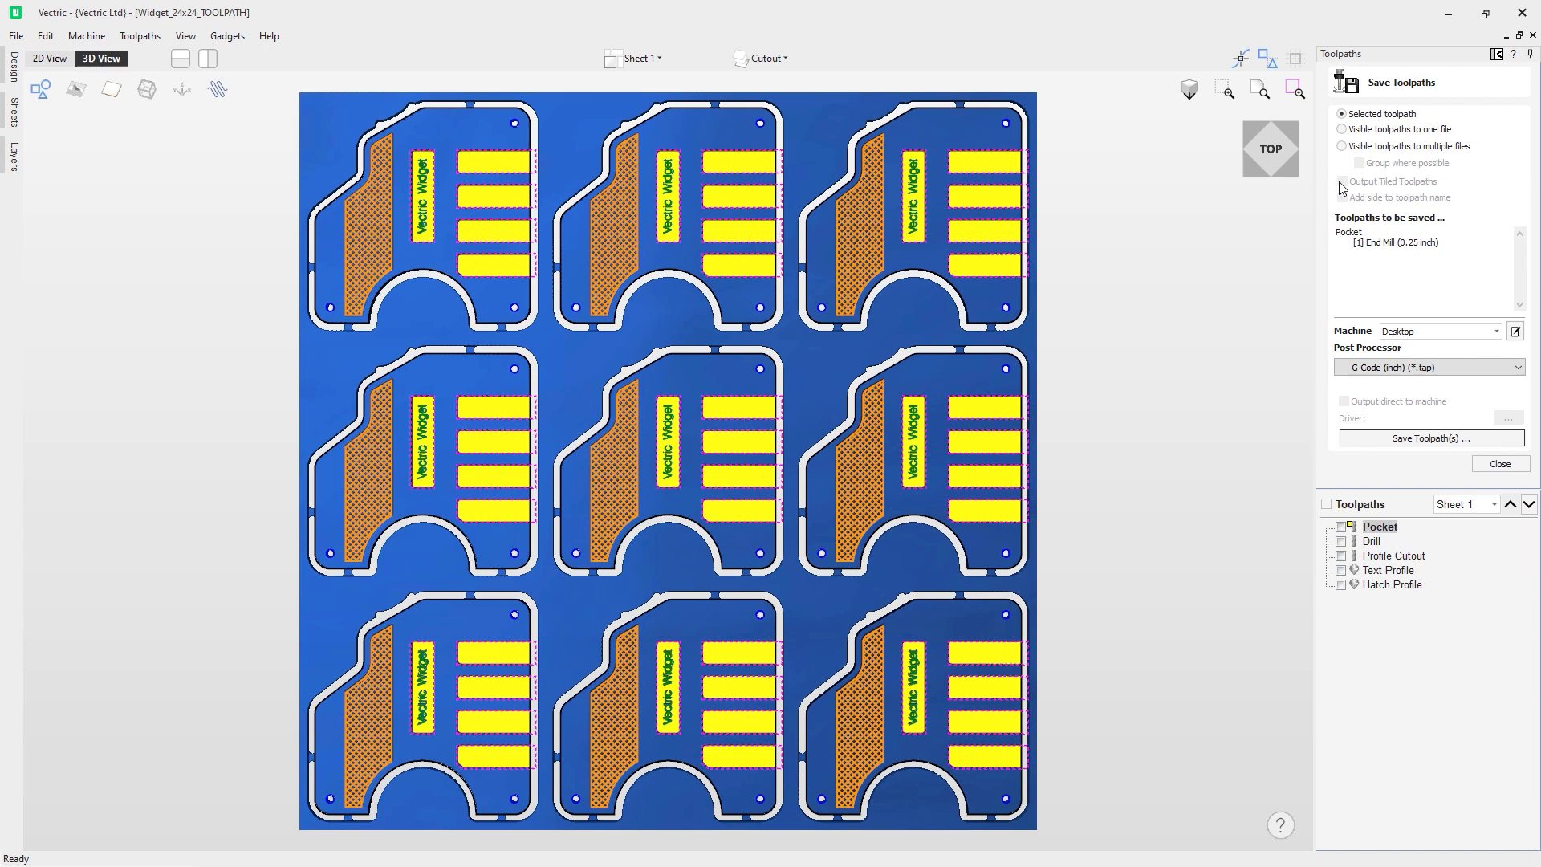
Save the visible Pocket, Drill and Profile Cutout toolpaths to one file named End Mill in the toolpath-saving-guide folder.
left_click(1397, 134)
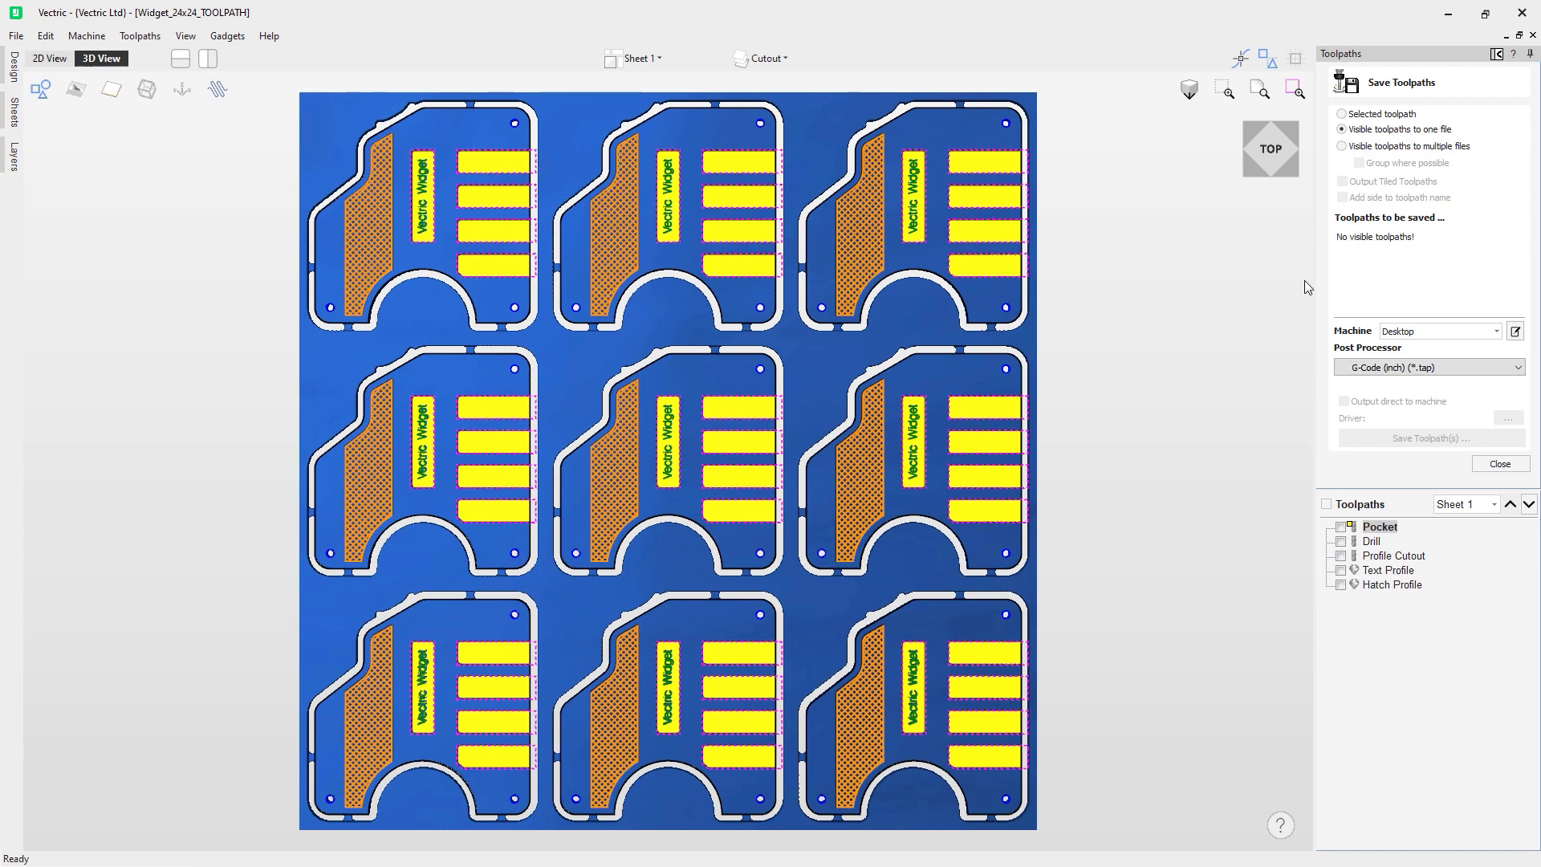
left_click(1341, 527)
left_click(1342, 541)
left_click(1341, 555)
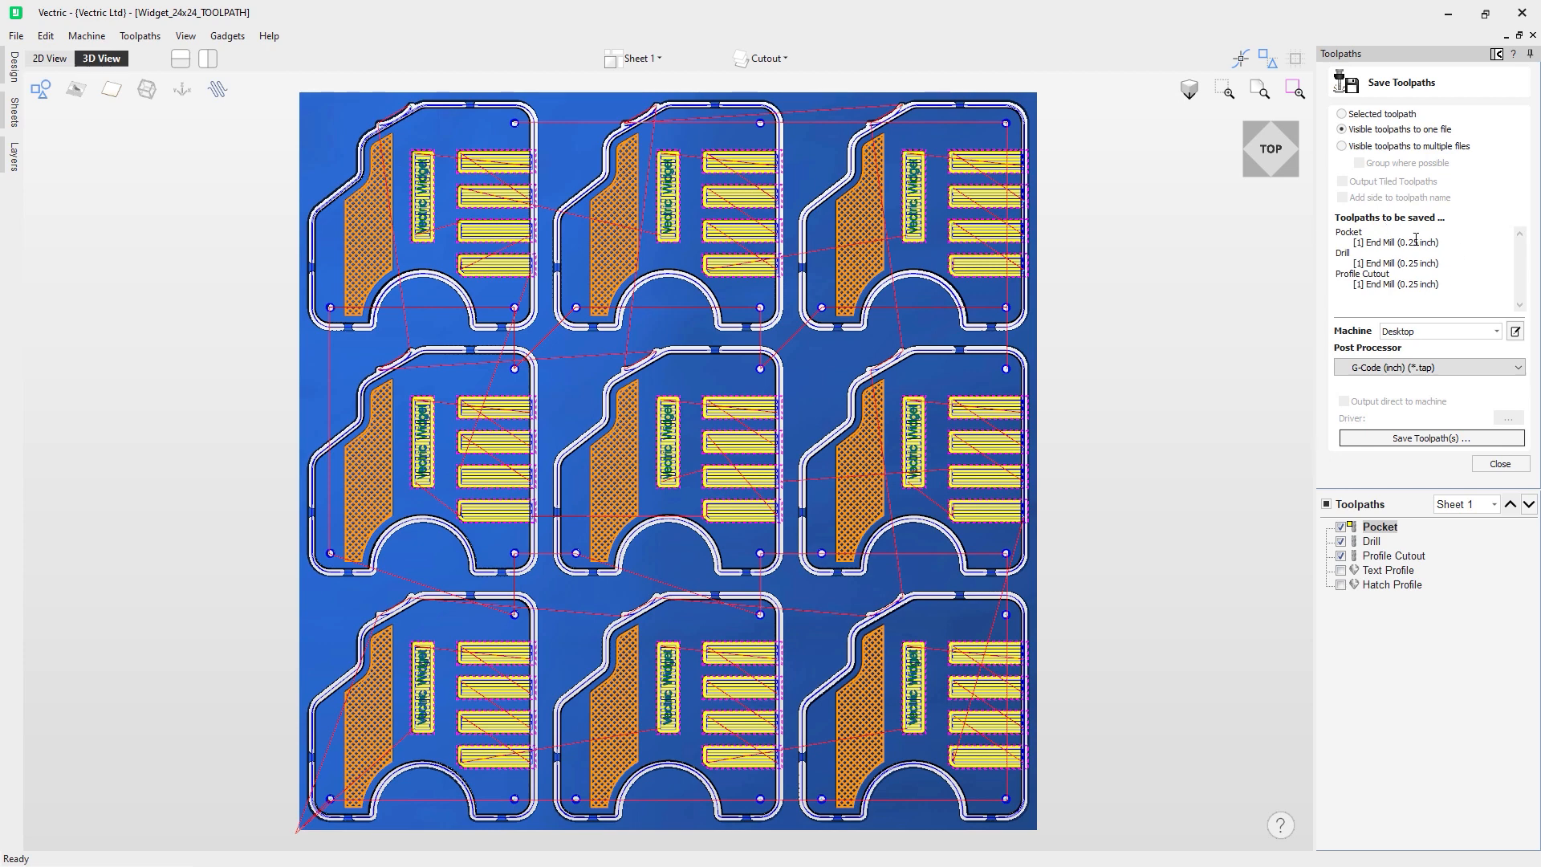
left_click(1430, 437)
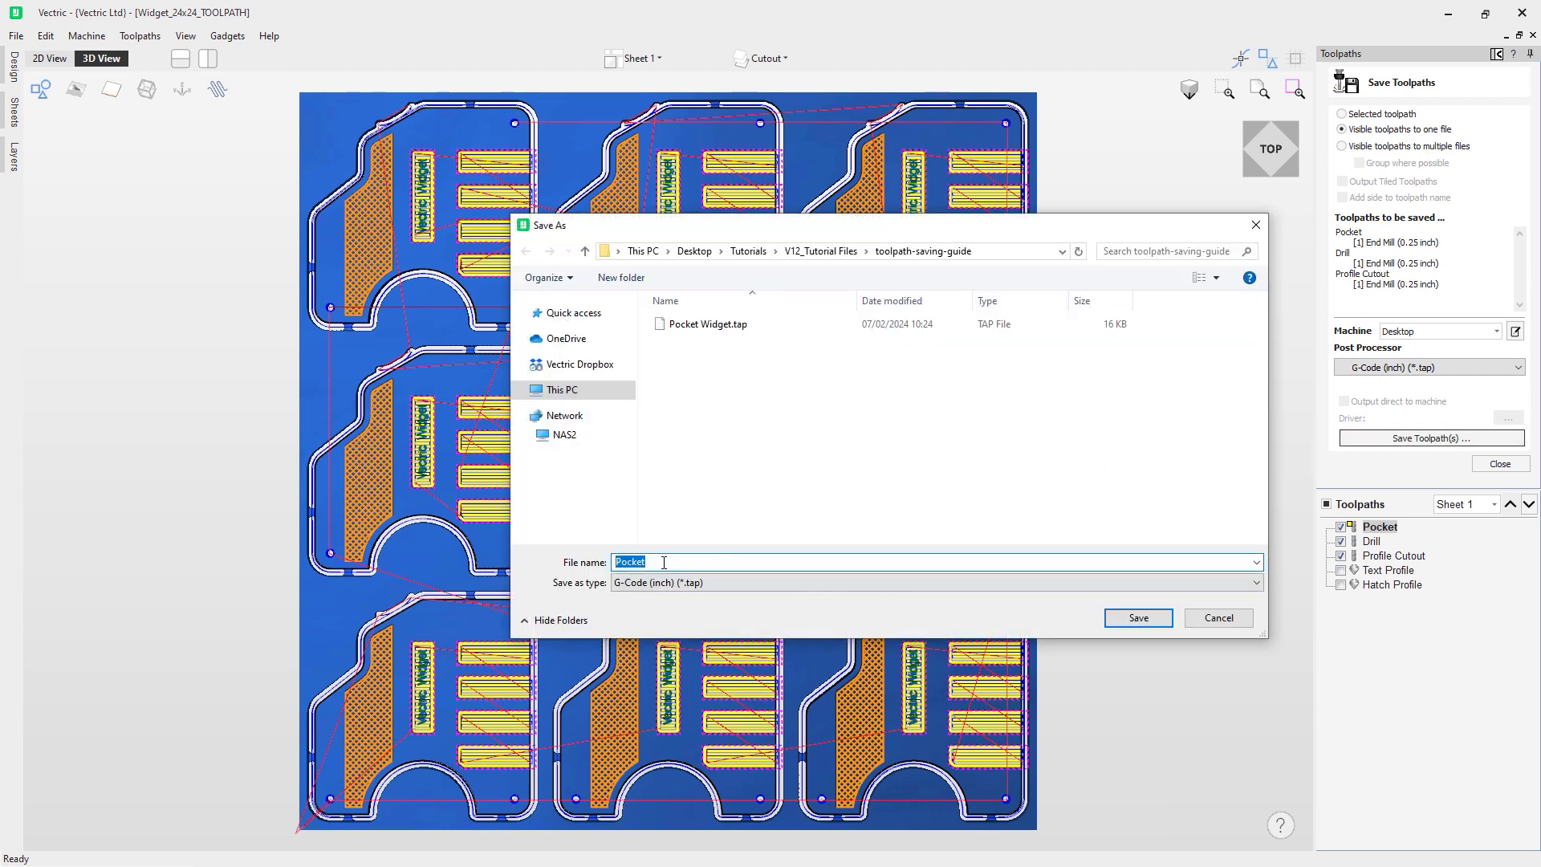
type("End Mill")
left_click(1138, 618)
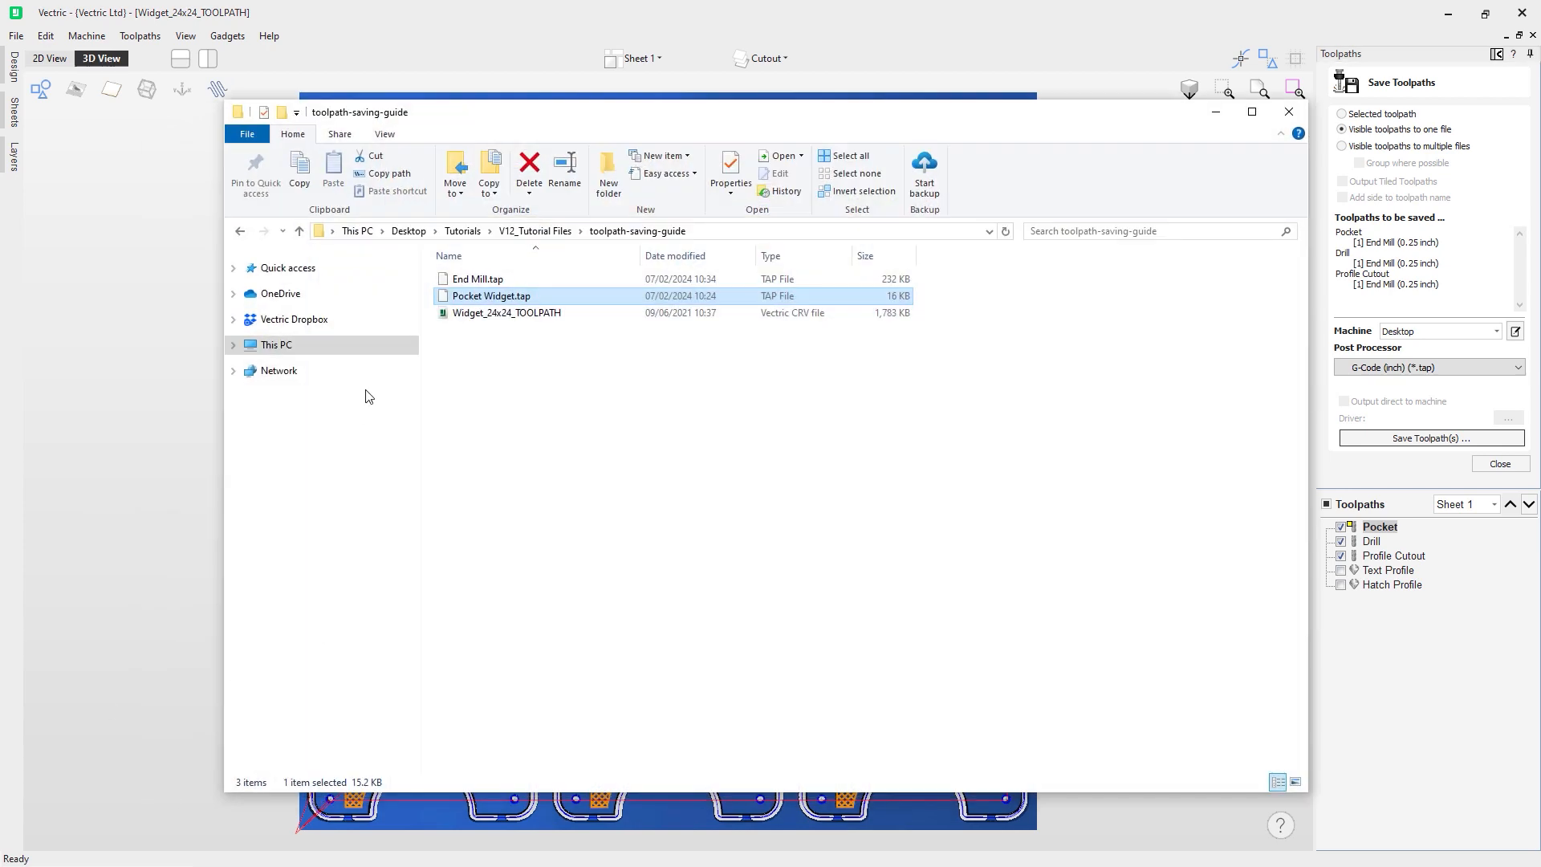
Check the saved End Mill.tap file against Pocket Widget.tap in File Explorer, and return to the Vectric job.
left_click(514, 278)
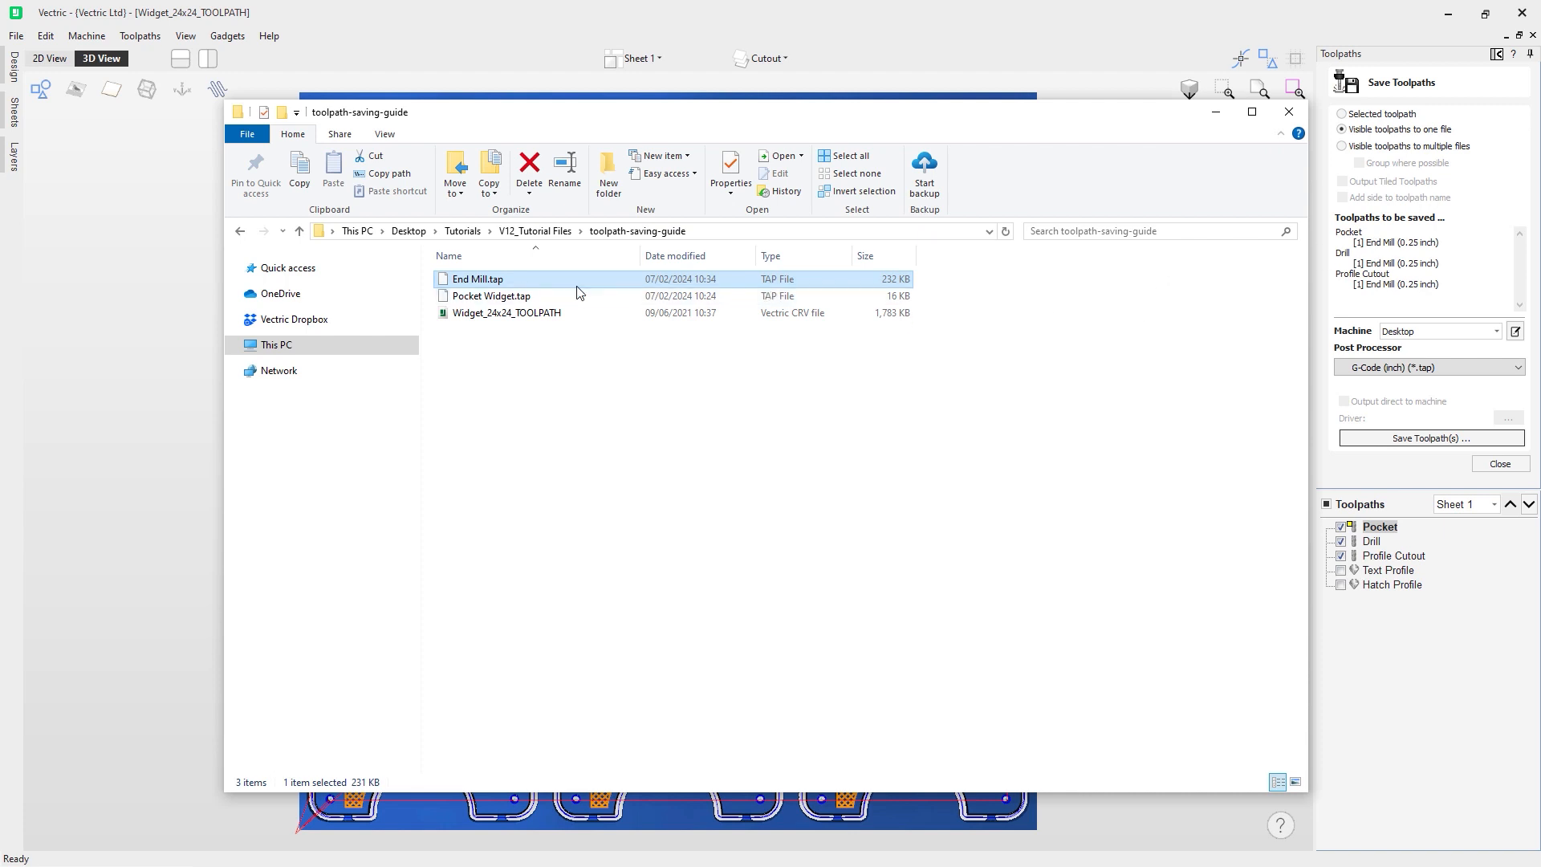
left_click(508, 294)
left_click(508, 285)
left_click(1216, 112)
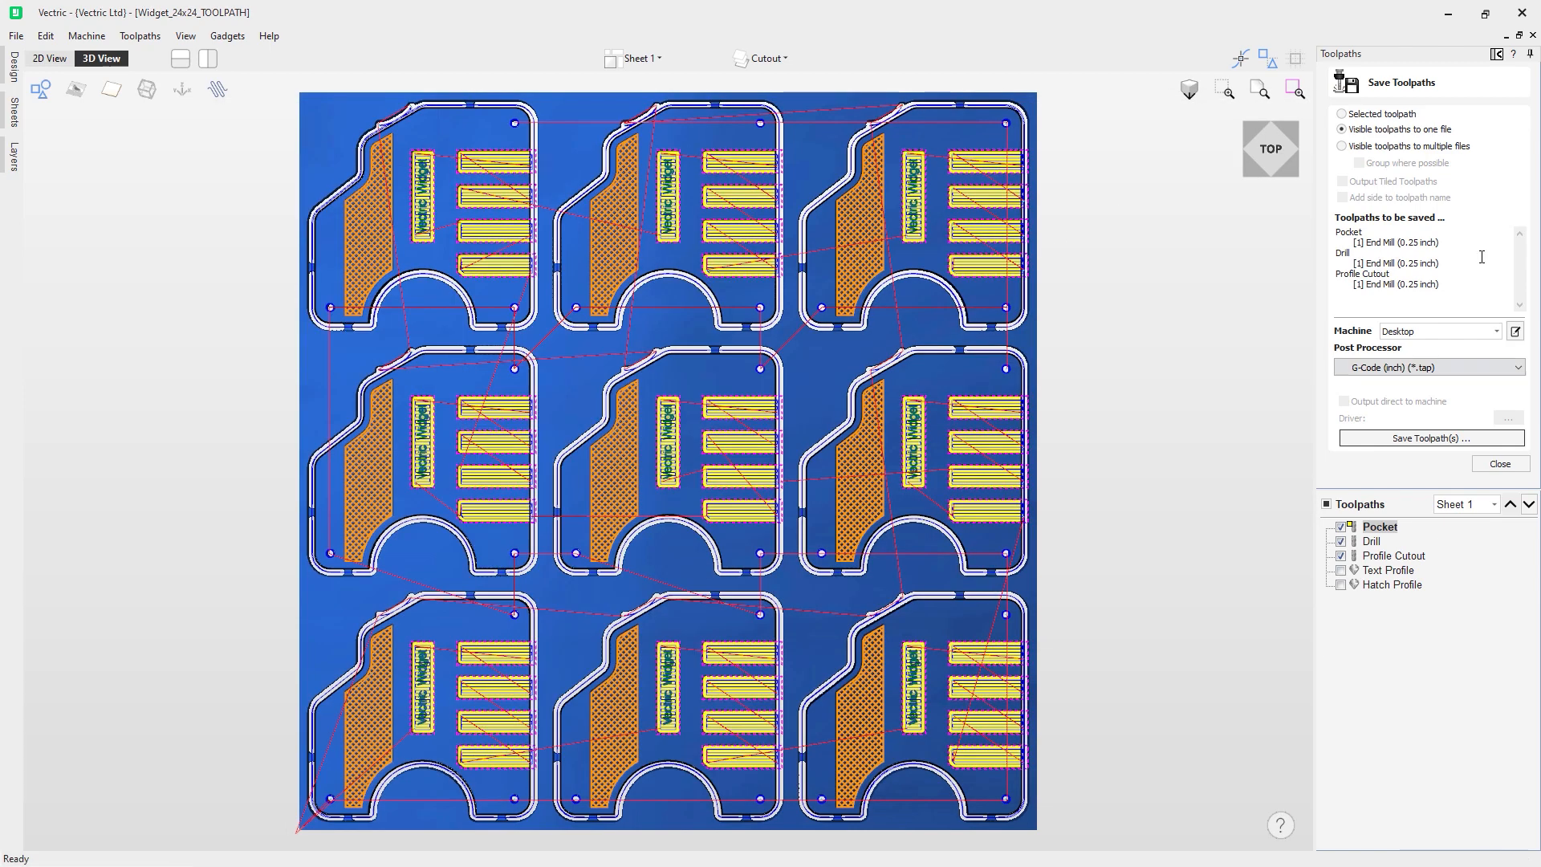
Make the Text Profile and Hatch Profile toolpaths visible too, and save all visible toolpaths to multiple files under the name Widget.
left_click(1346, 573)
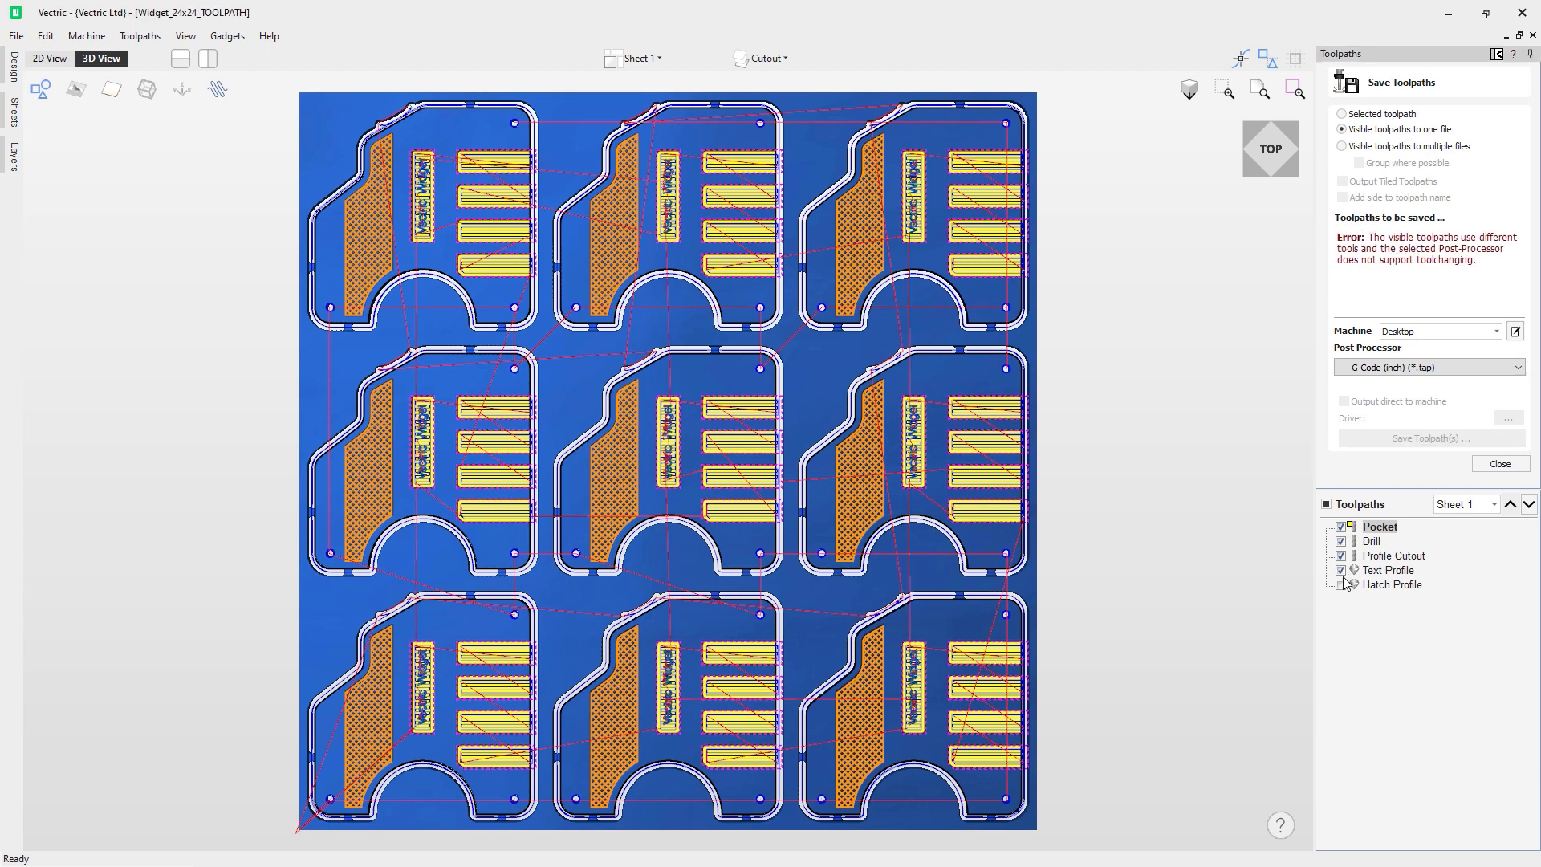
left_click(1341, 585)
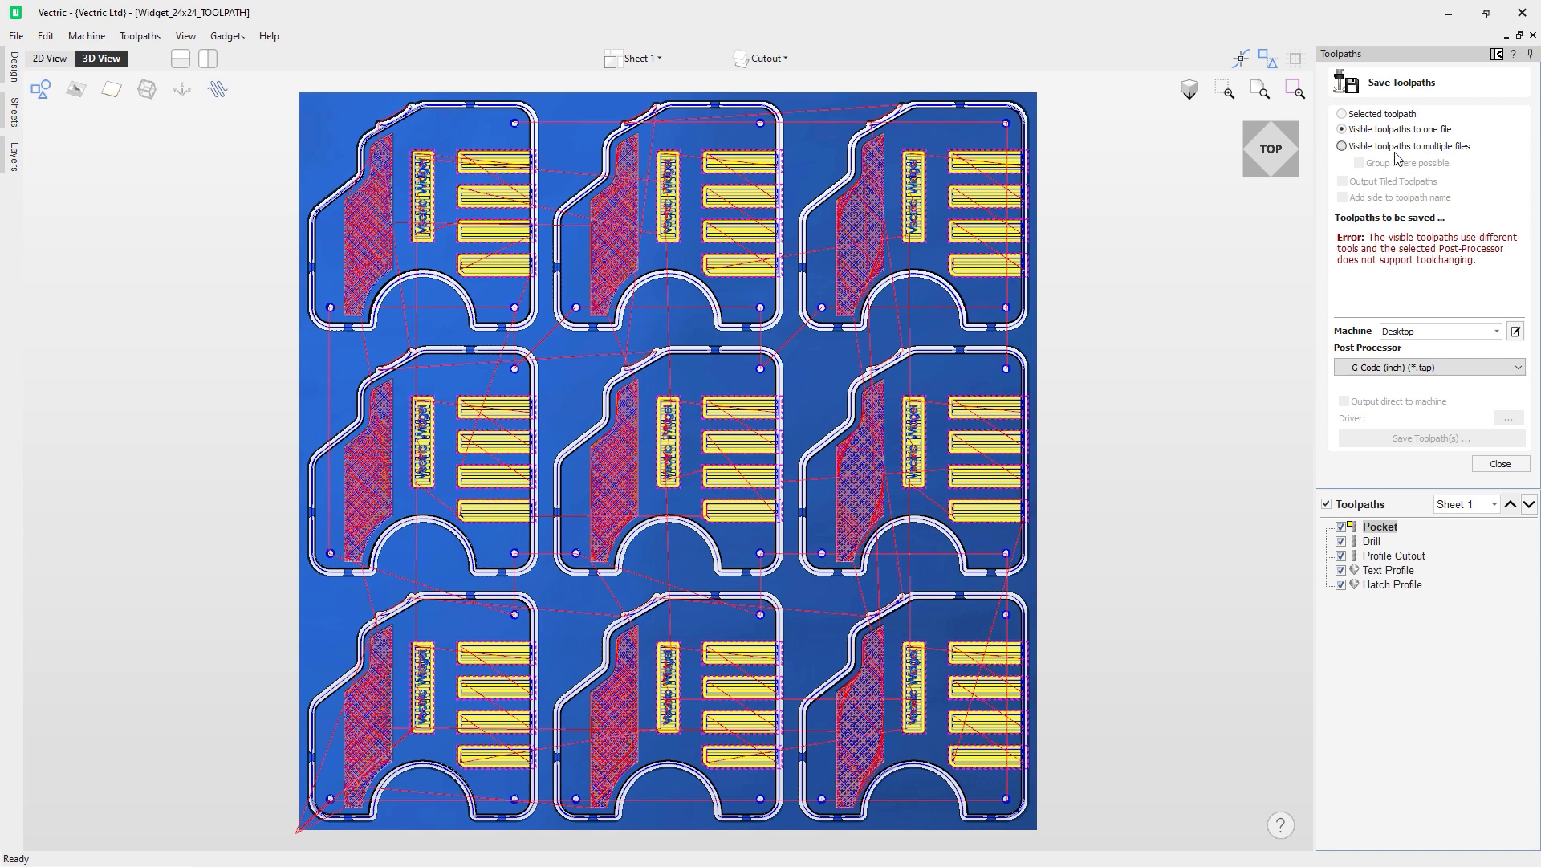
left_click(1393, 151)
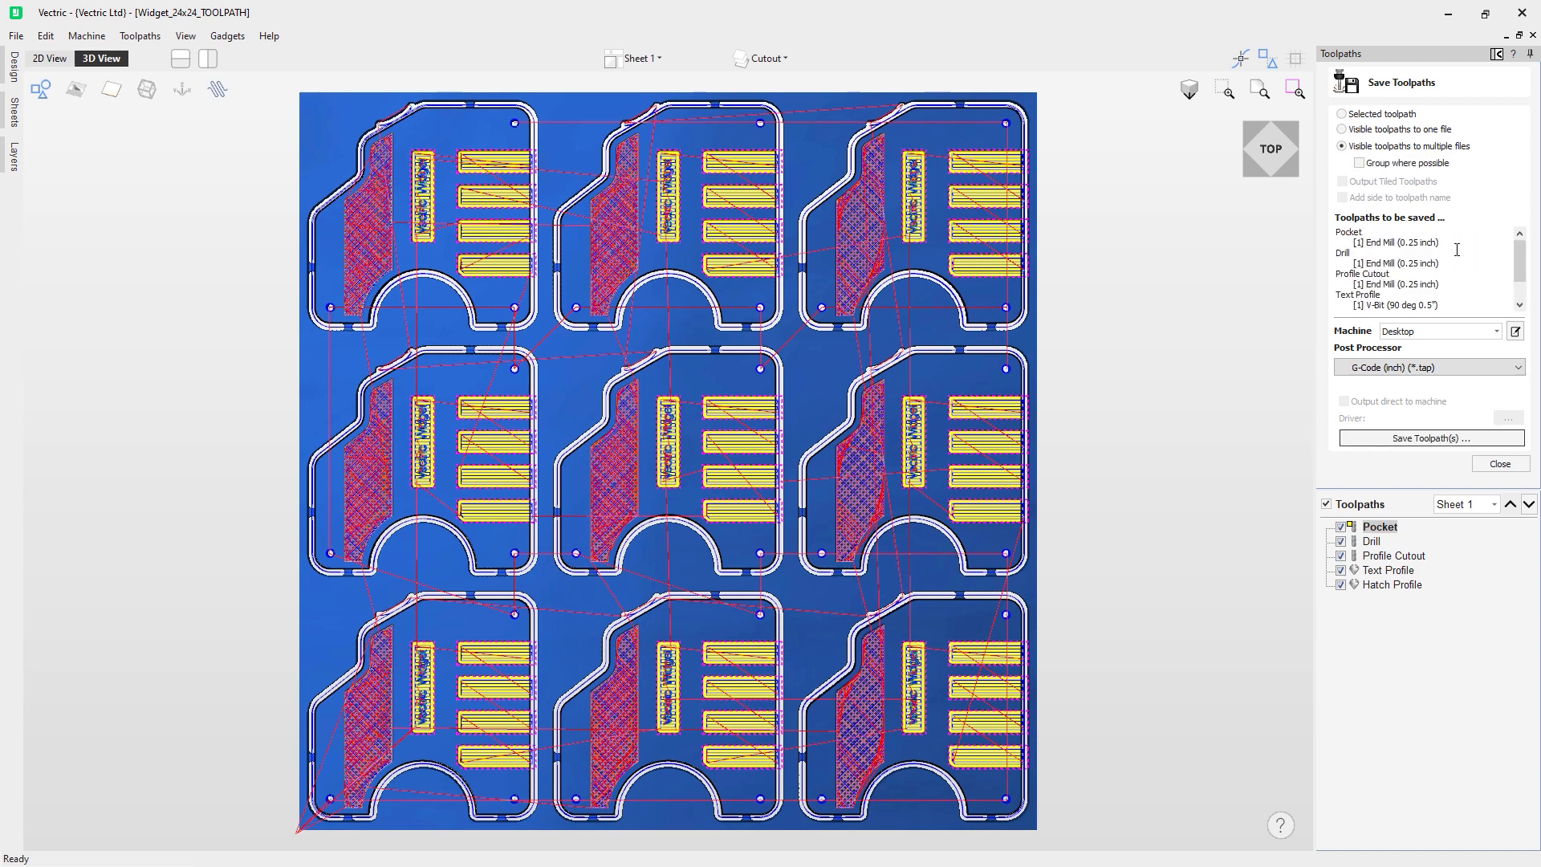
scroll(1456, 250, "down", 1)
scroll(1456, 250, "up", 1)
left_click(1447, 440)
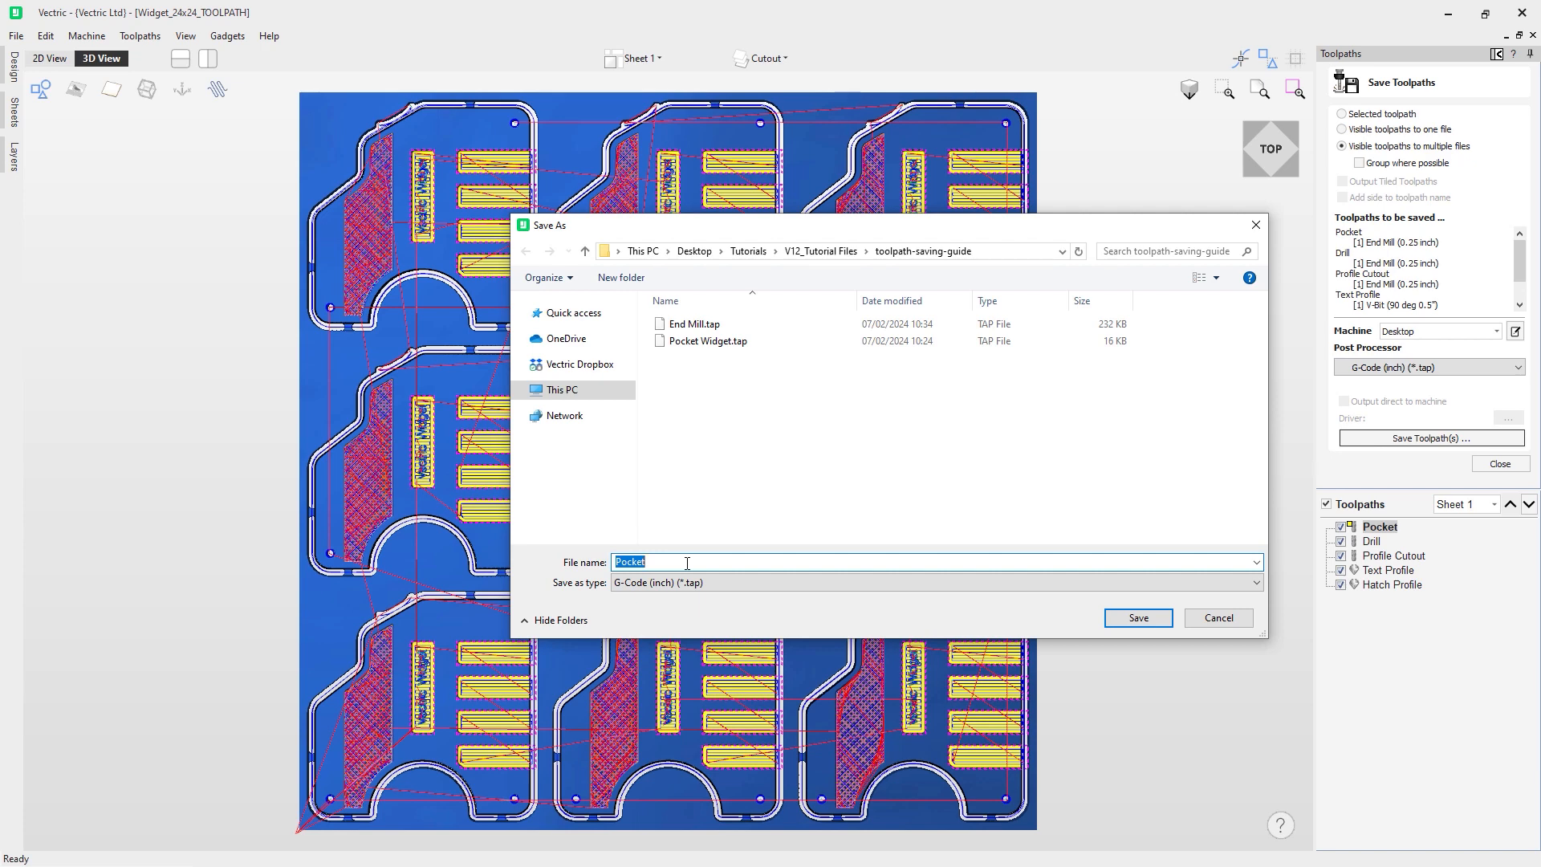
type("Widget")
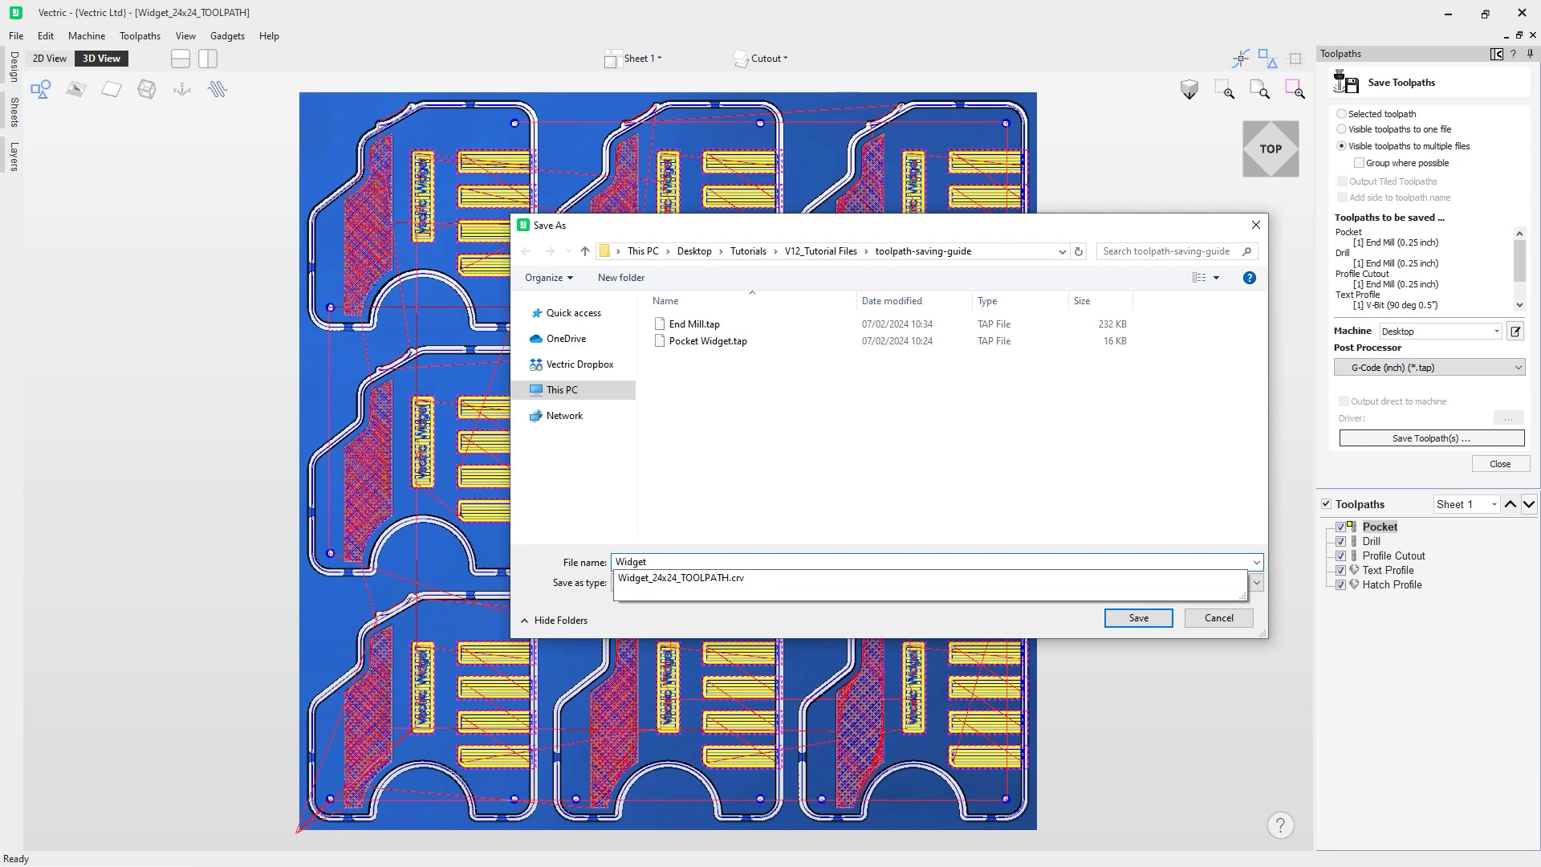
left_click(1139, 619)
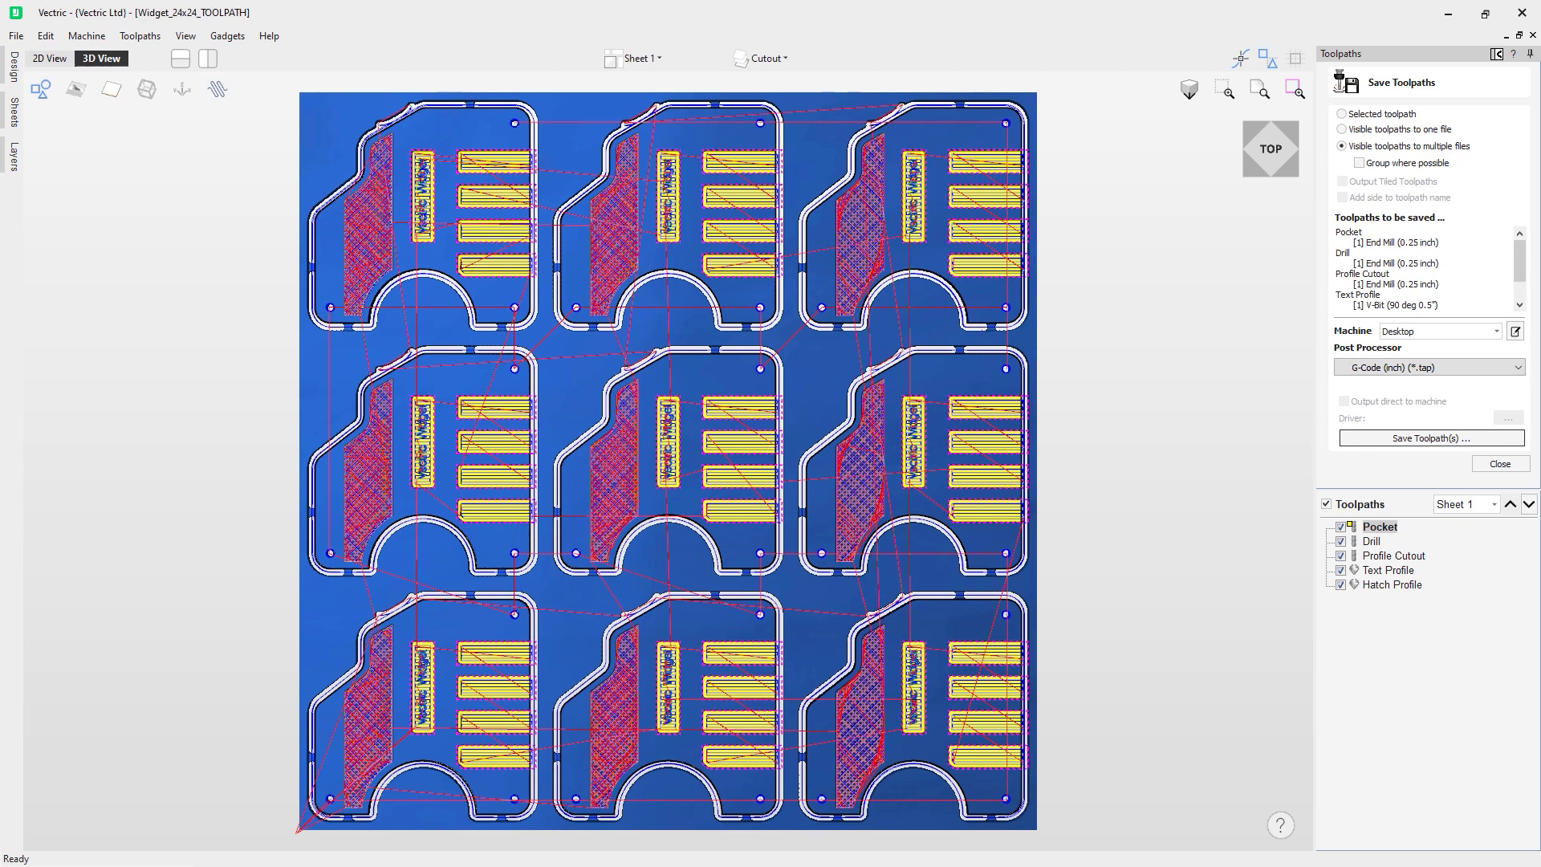
Switch to File Explorer and examine the separate Widget .tap files saved for each toolpath in the toolpath-saving-guide folder.
key("alt+Tab")
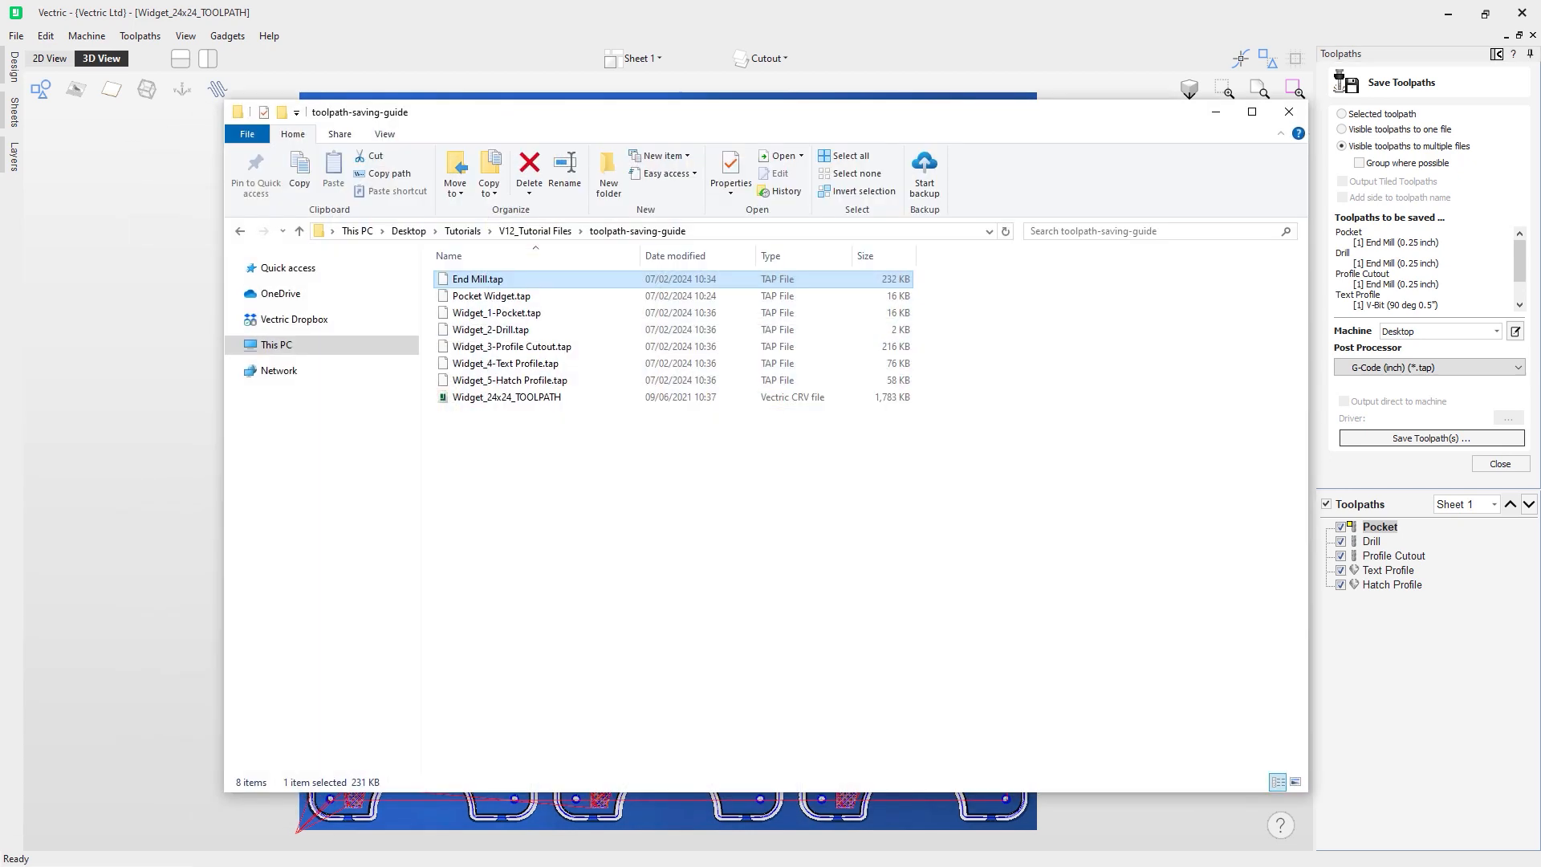
left_click(535, 315)
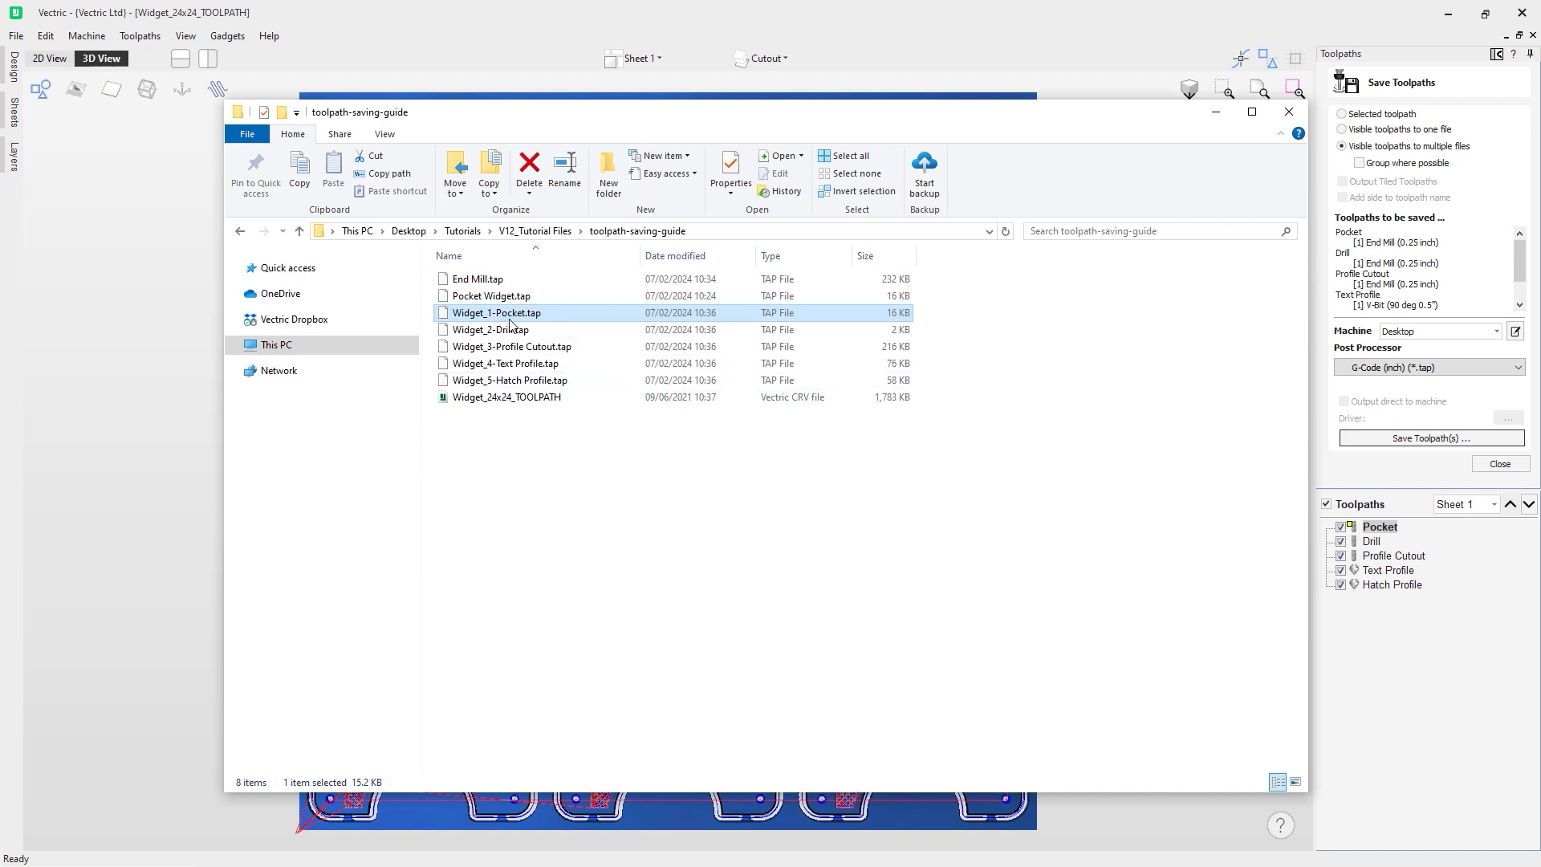
left_click(512, 330)
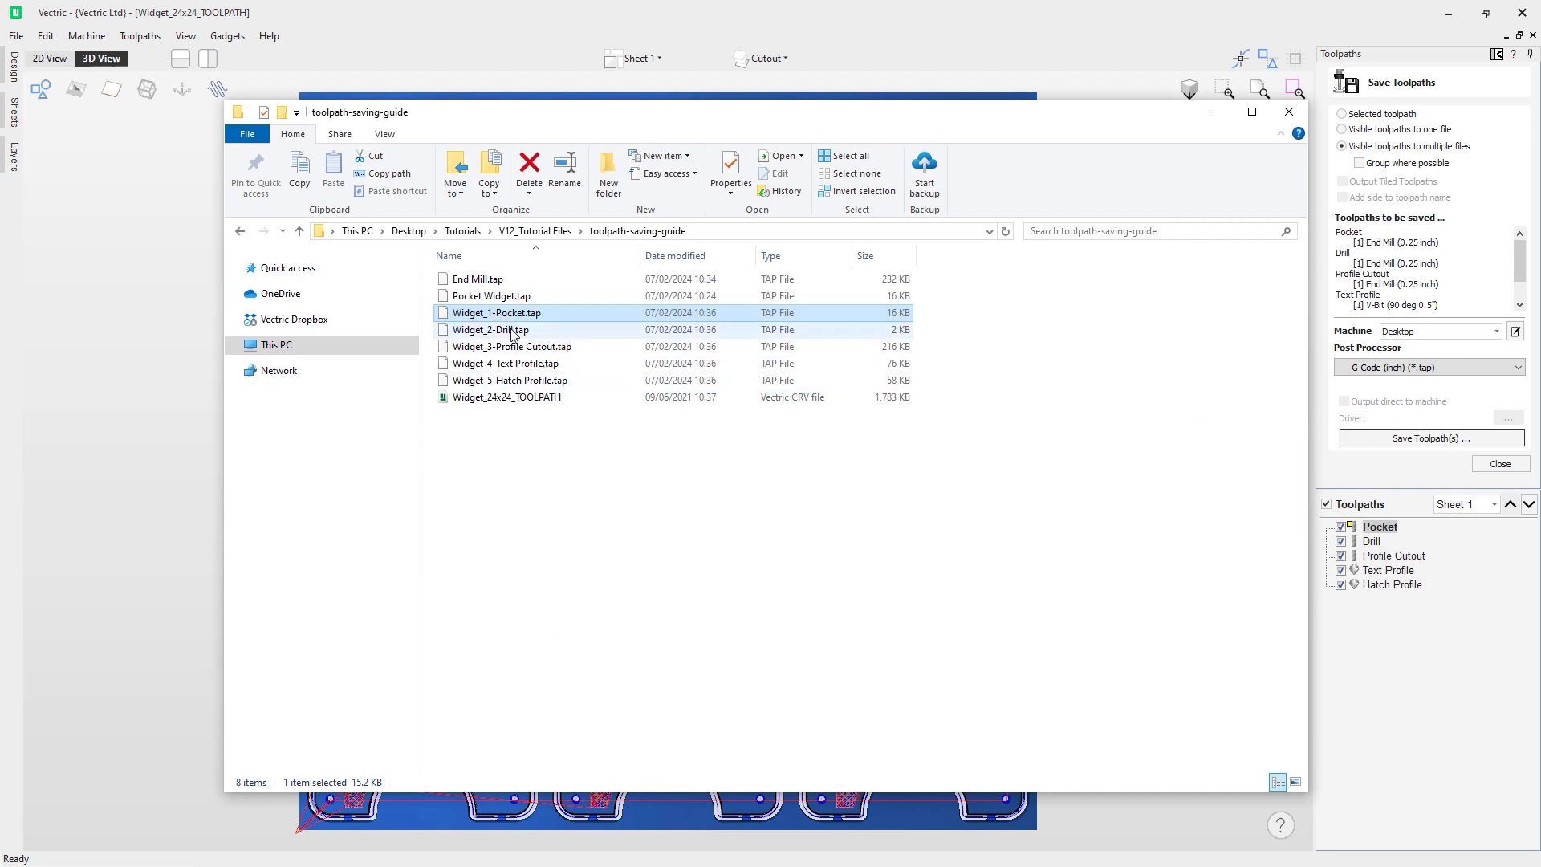
left_click(517, 347)
left_click(517, 365)
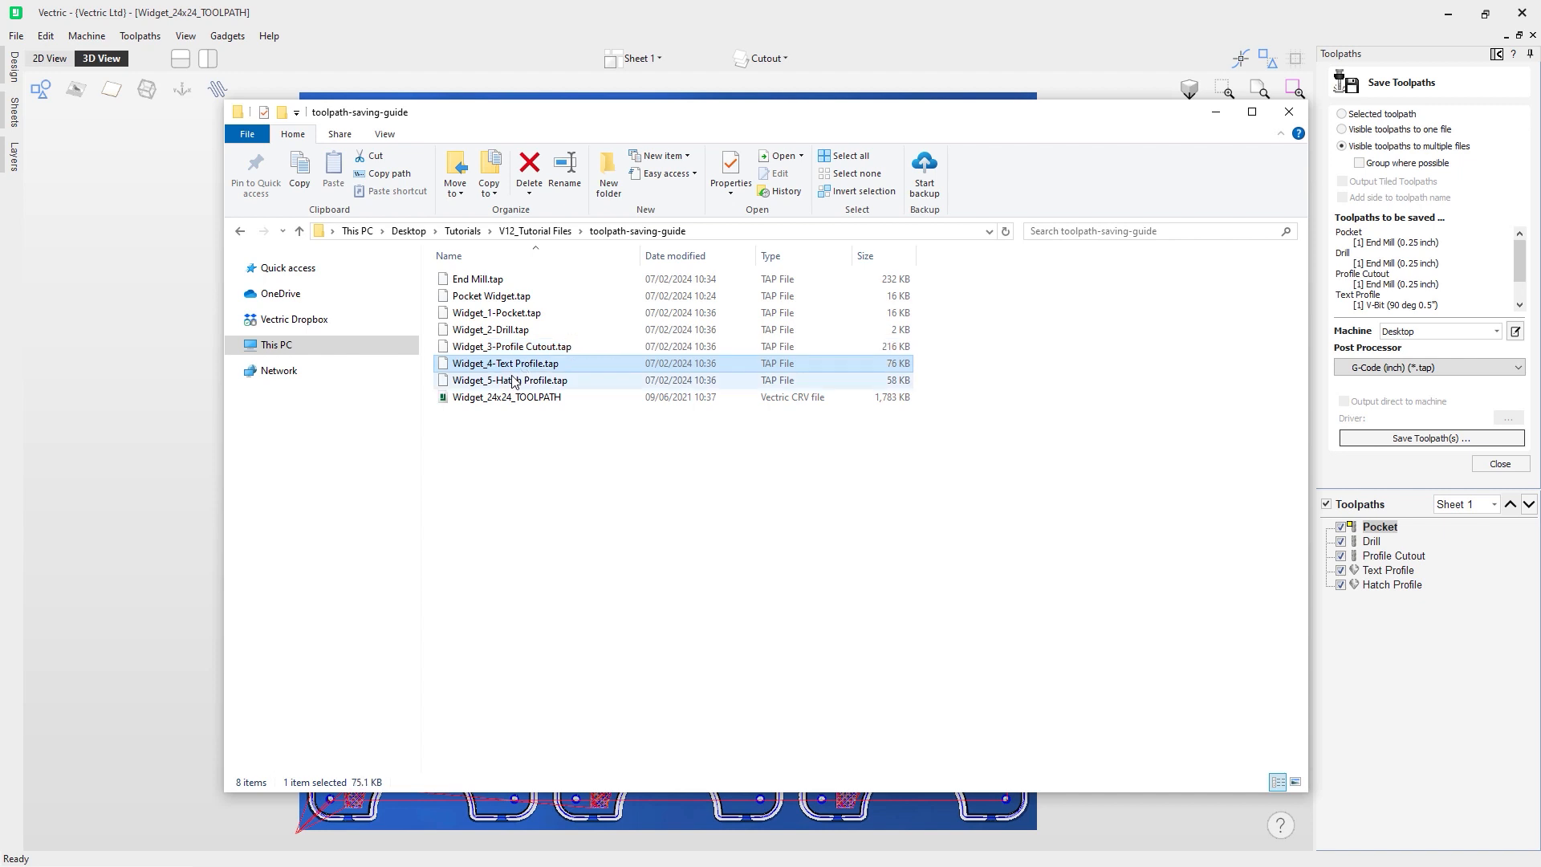
left_click(514, 383)
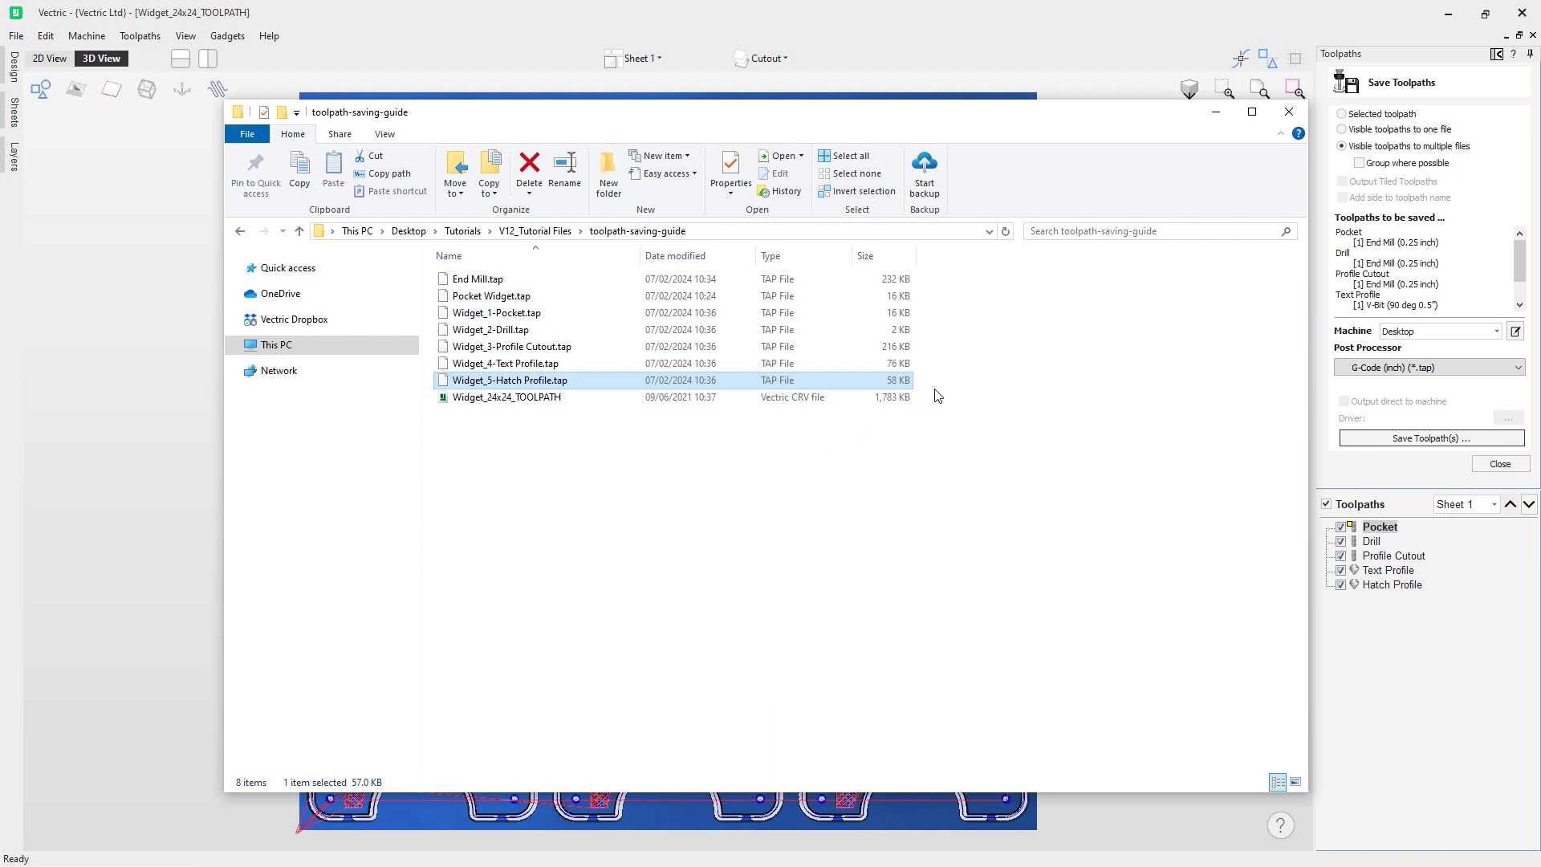
Delete all the .tap files from the toolpath-saving-guide folder, keeping Widget_24x24_TOOLPATH, and return to the Vectric job.
left_click_drag(961, 372, 494, 268)
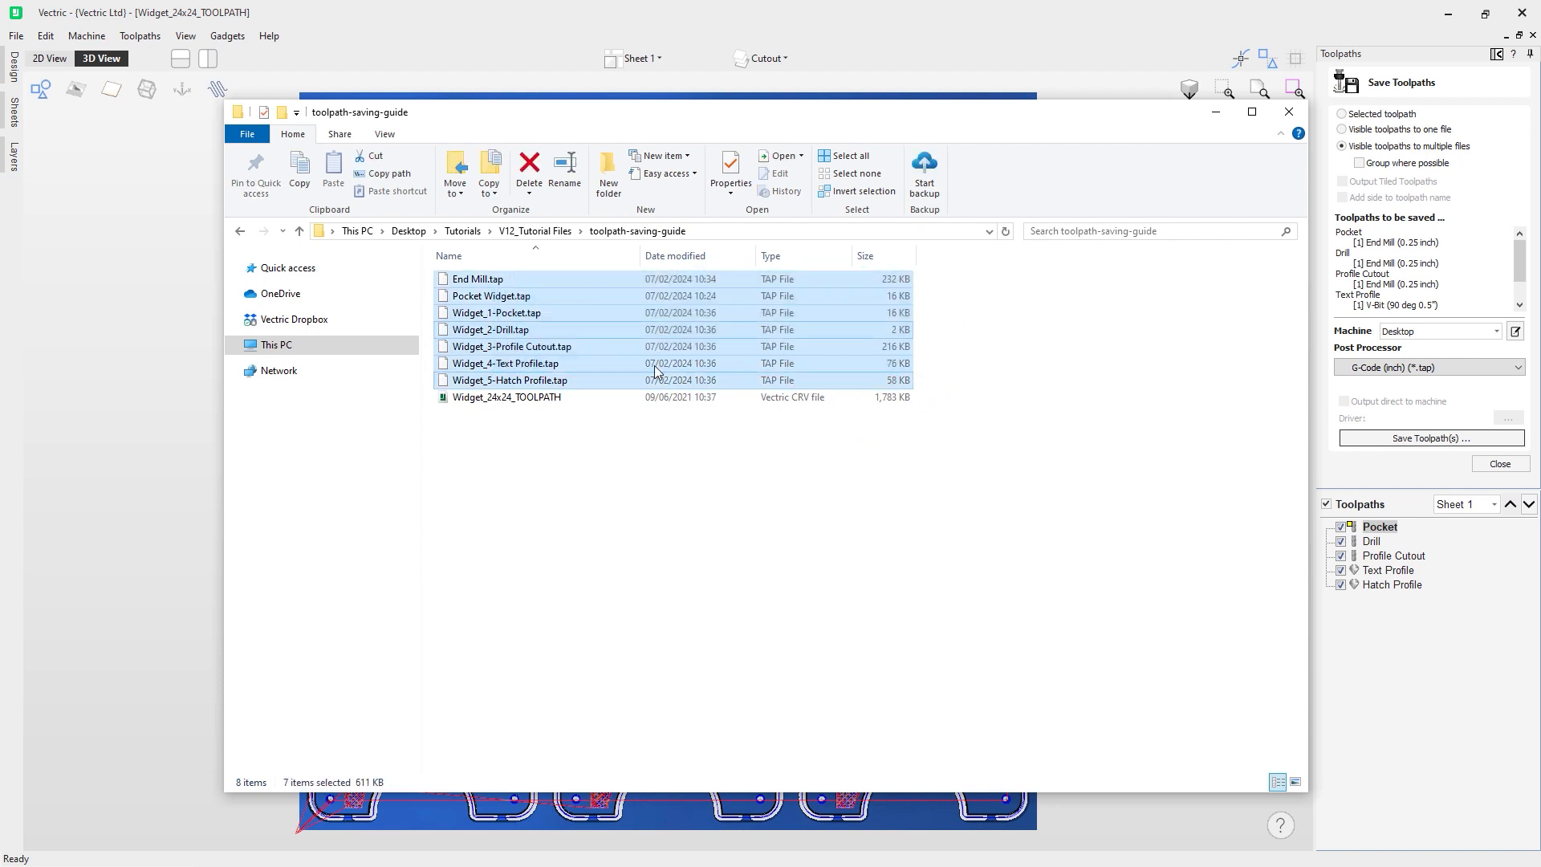
key("Delete")
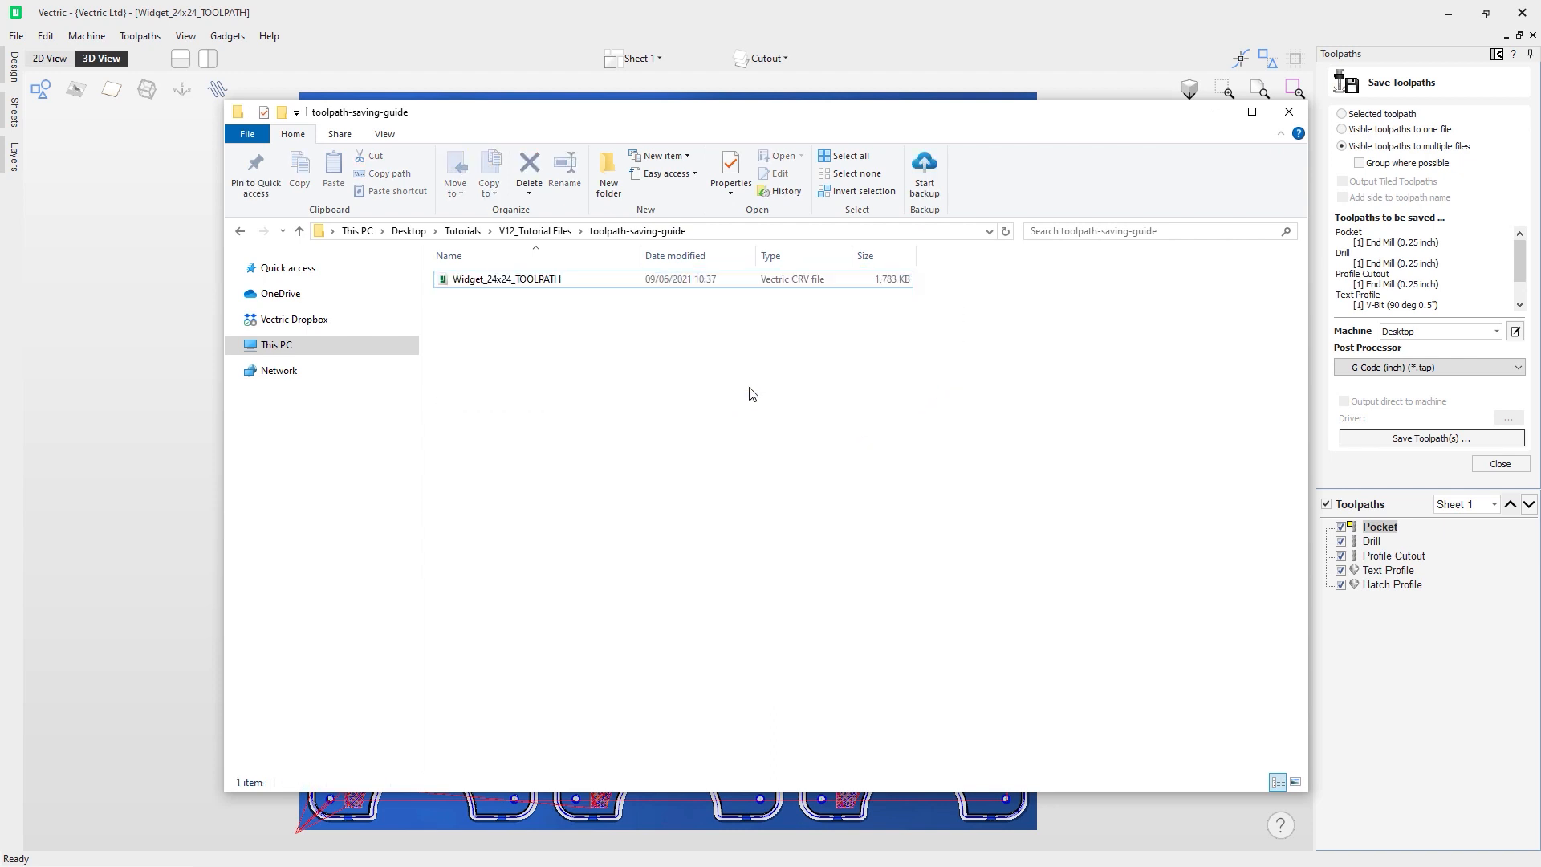
left_click(1215, 113)
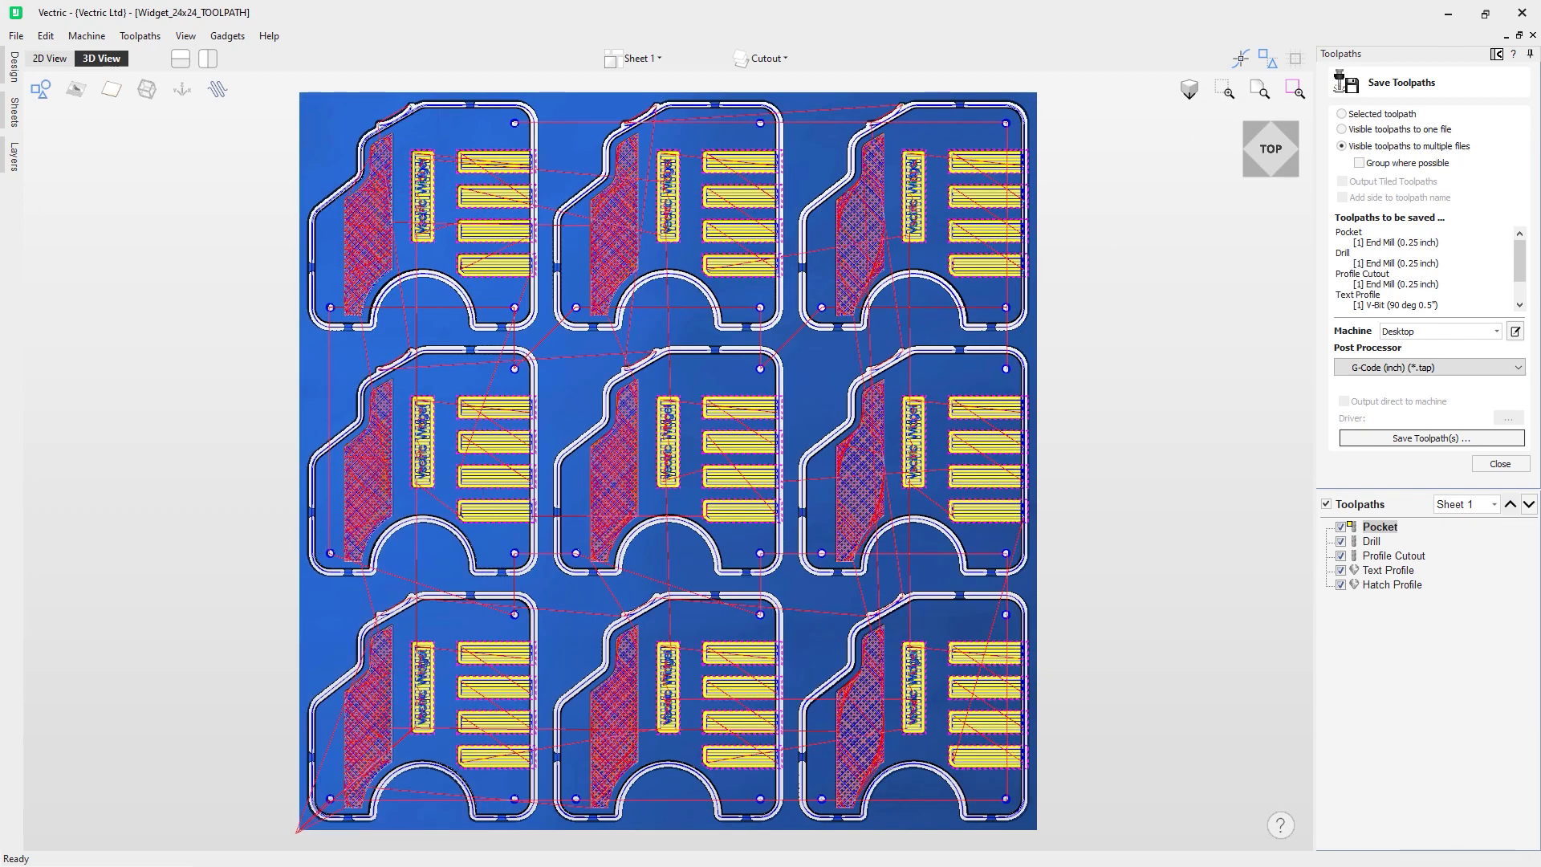
Save the visible toolpaths to multiple files under the name Widget, with Group where possible enabled.
left_click(1359, 163)
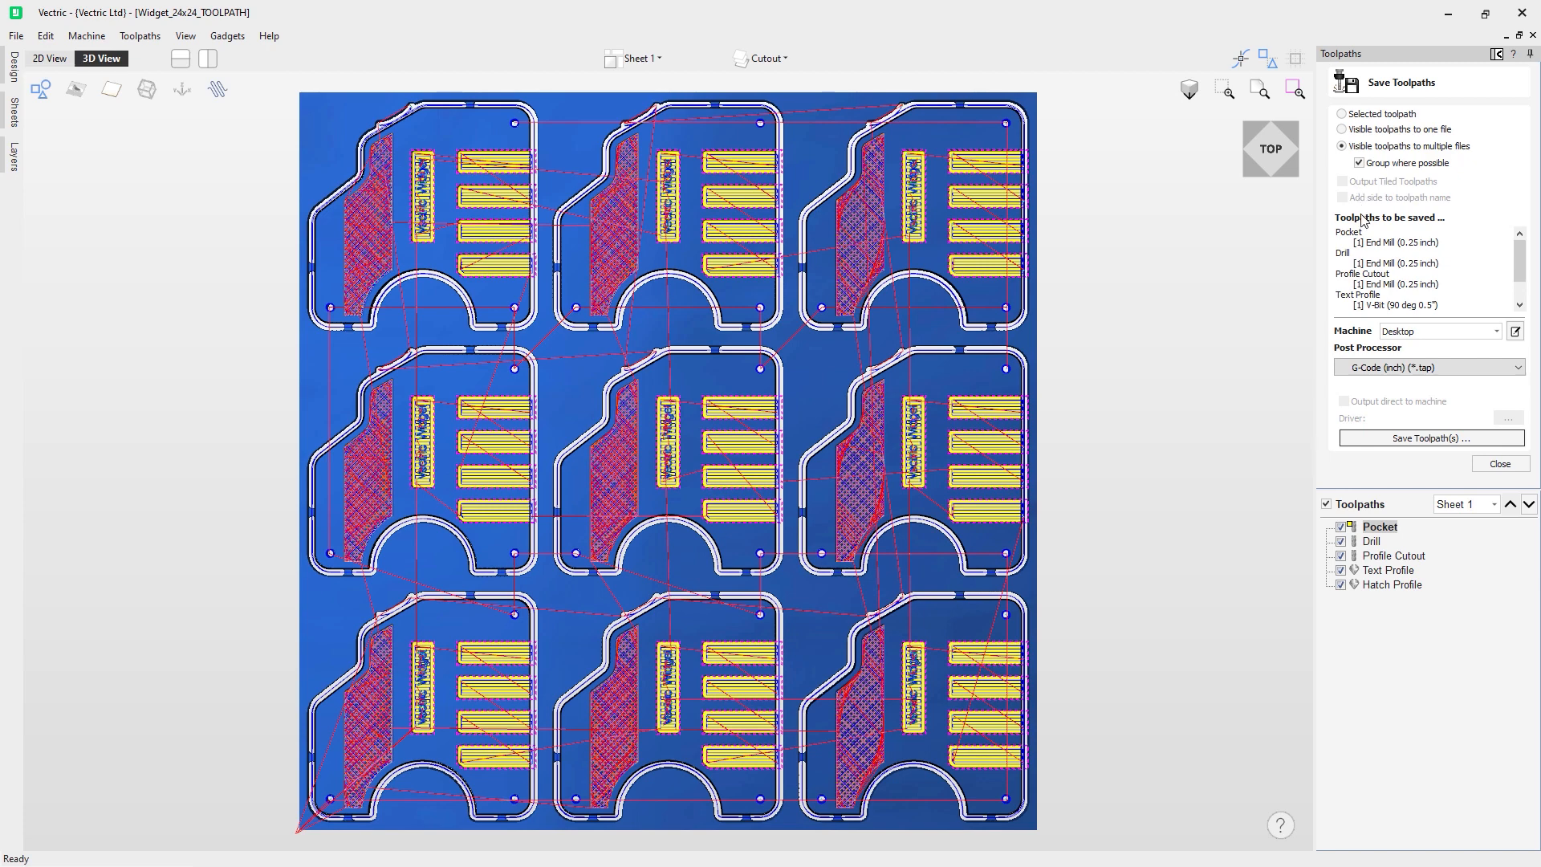
left_click(1394, 437)
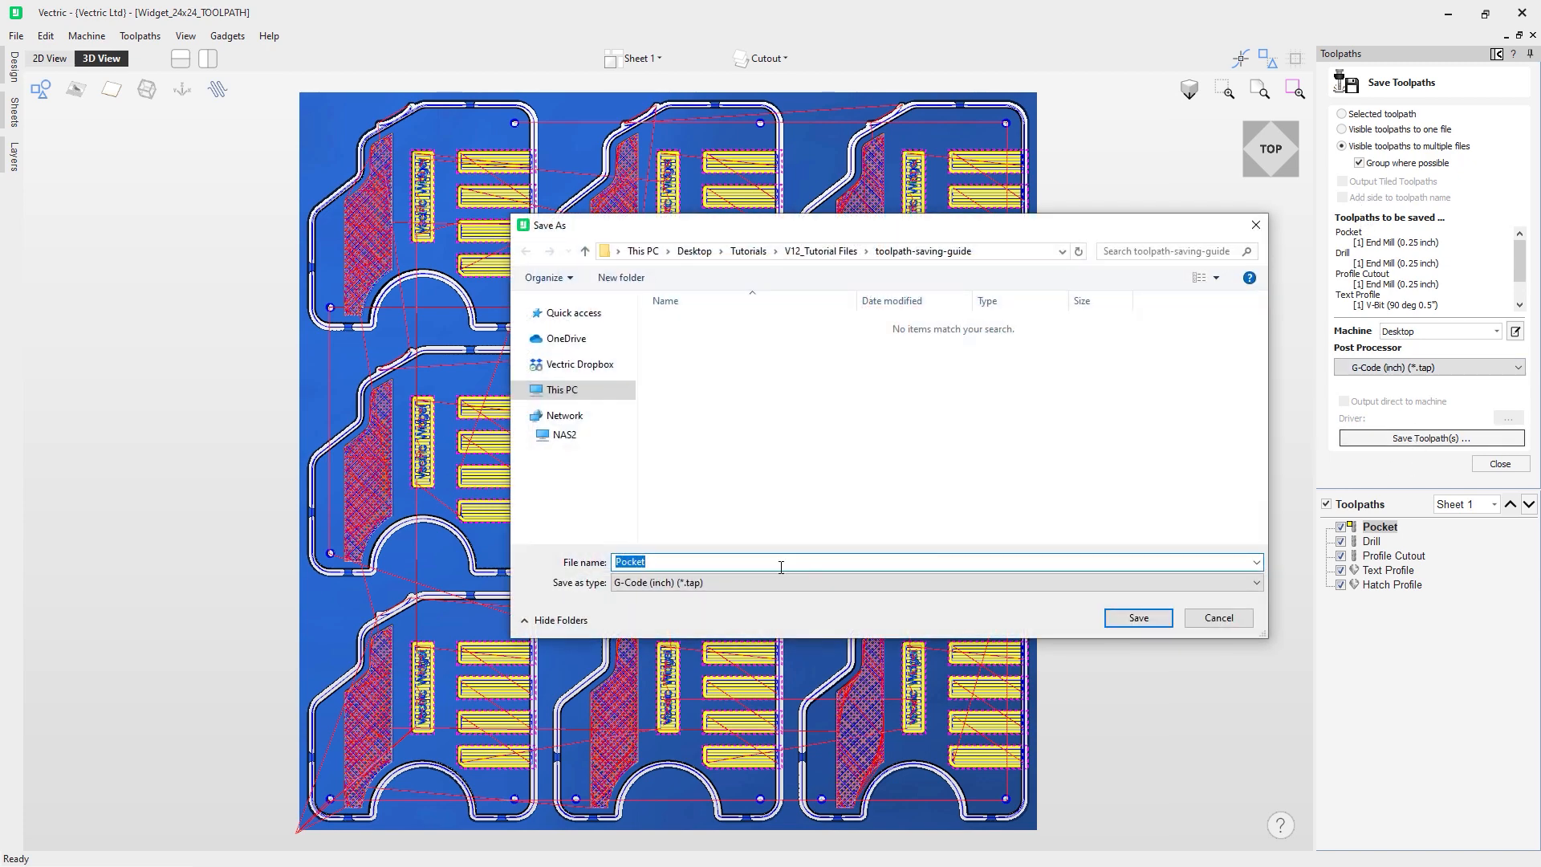
type("Widget")
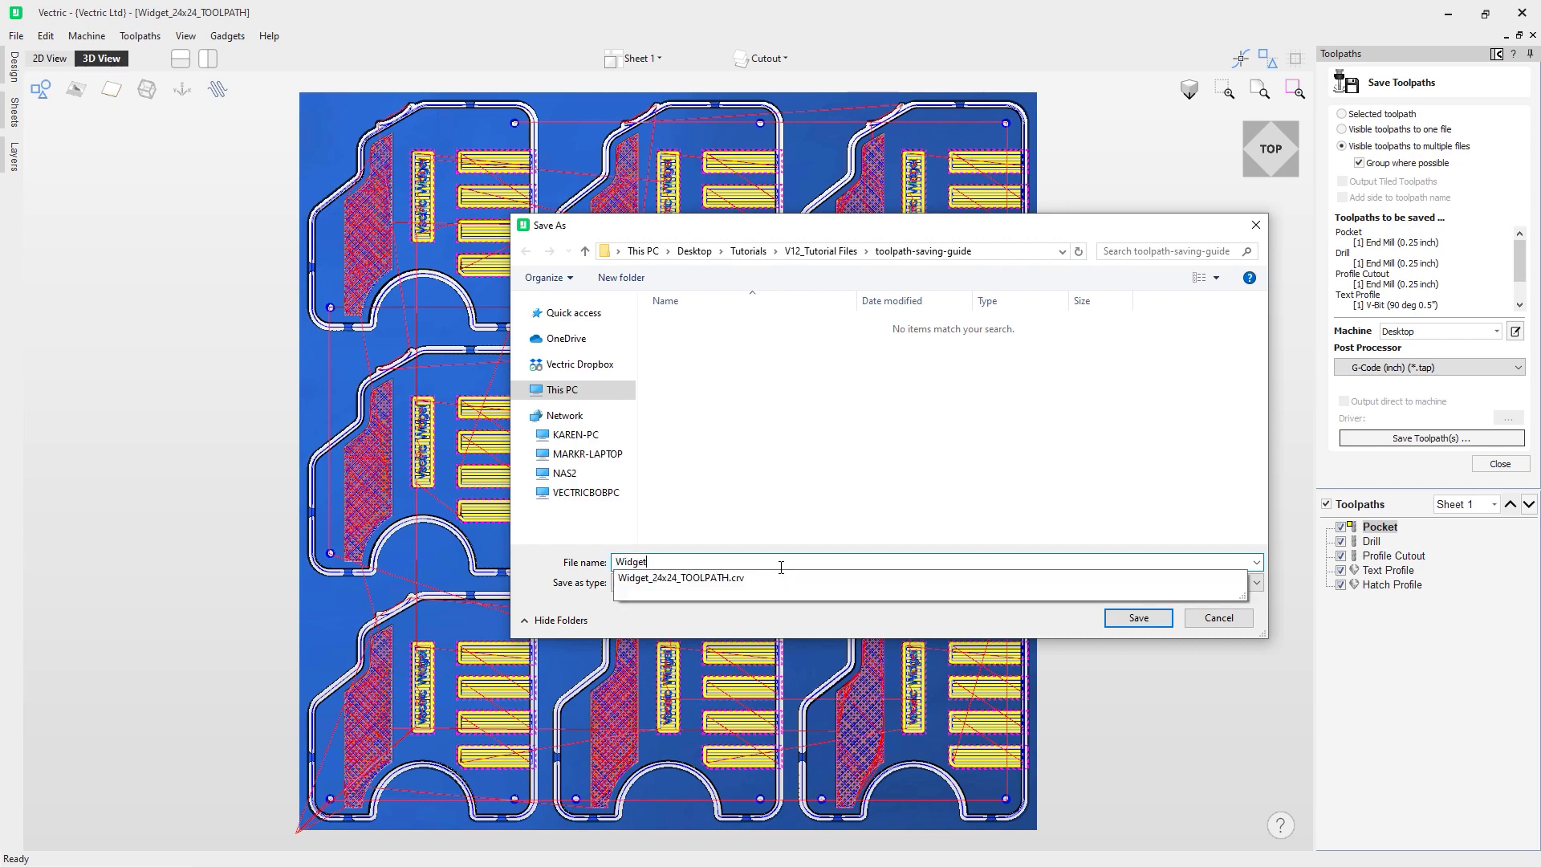
key("Return")
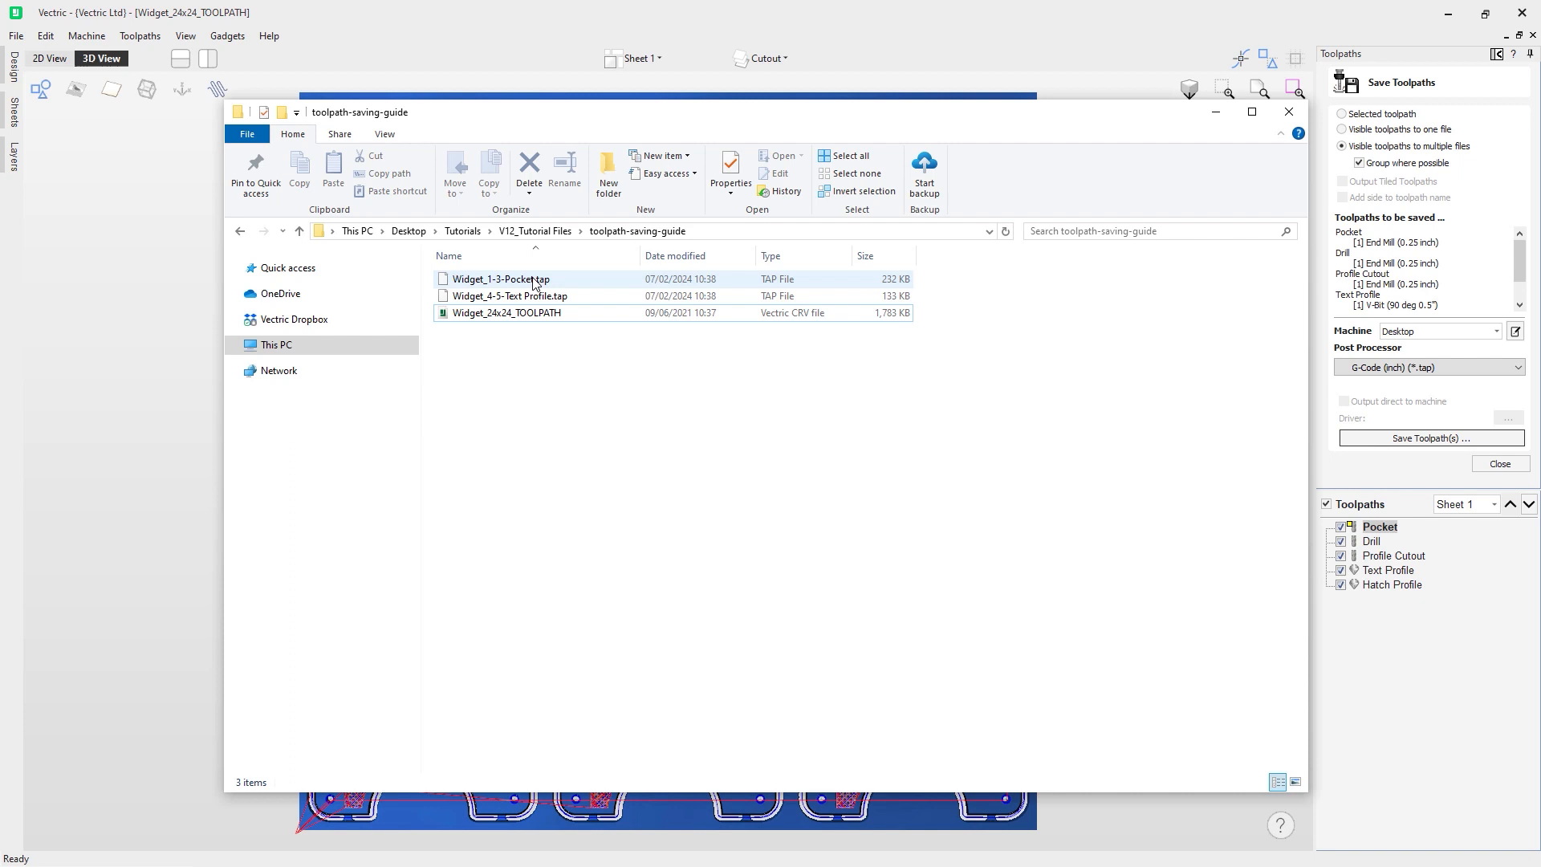
Examine the grouped Widget_1-3-Pocket.tap and Widget_4-5-Text Profile.tap files in File Explorer, and return to the Vectric job.
left_click(534, 281)
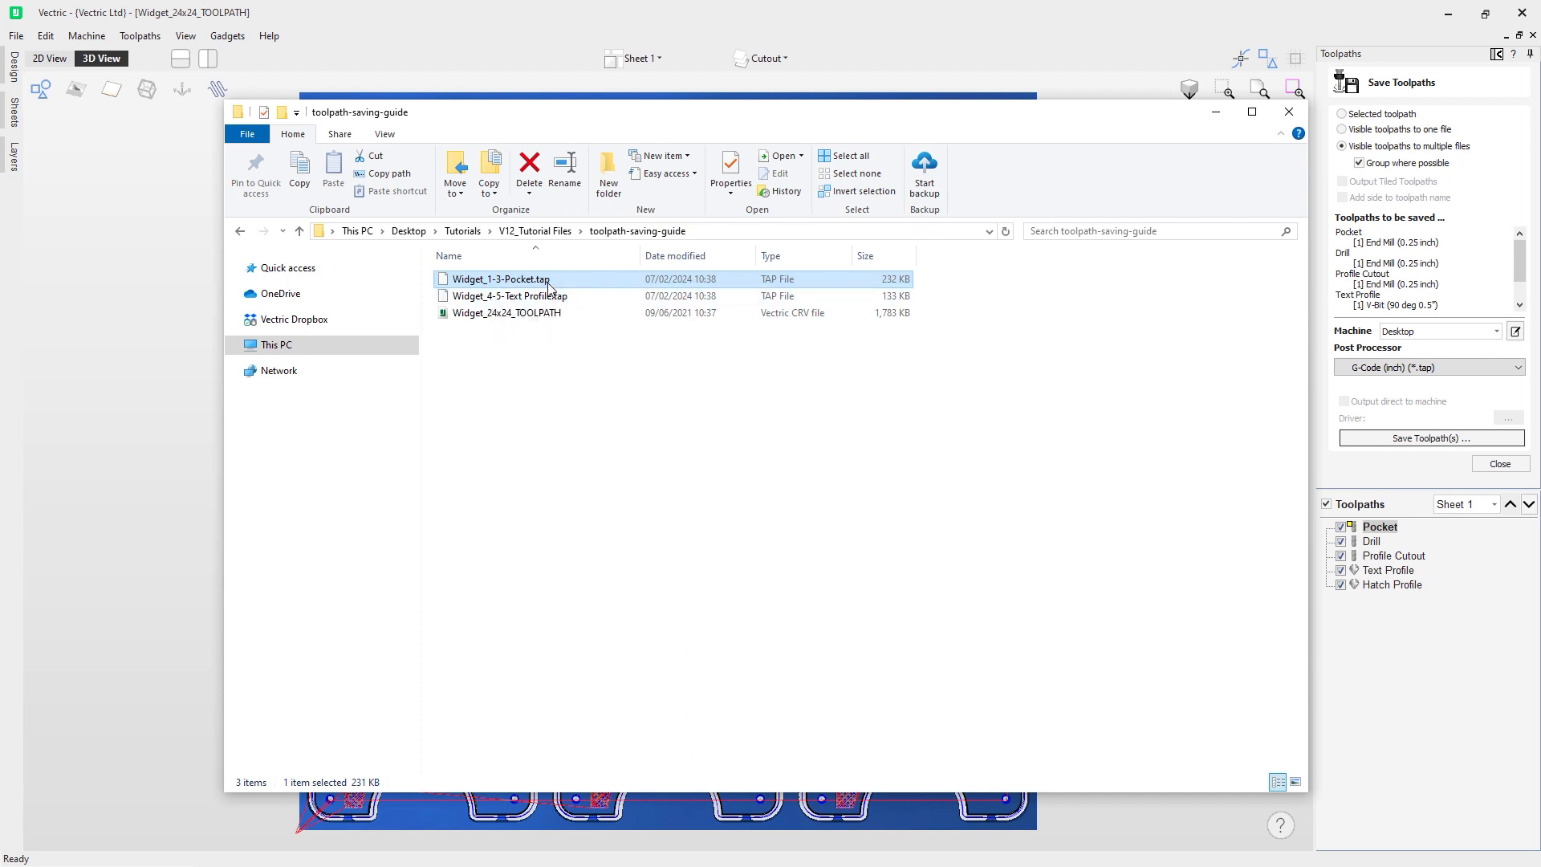
left_click(506, 297)
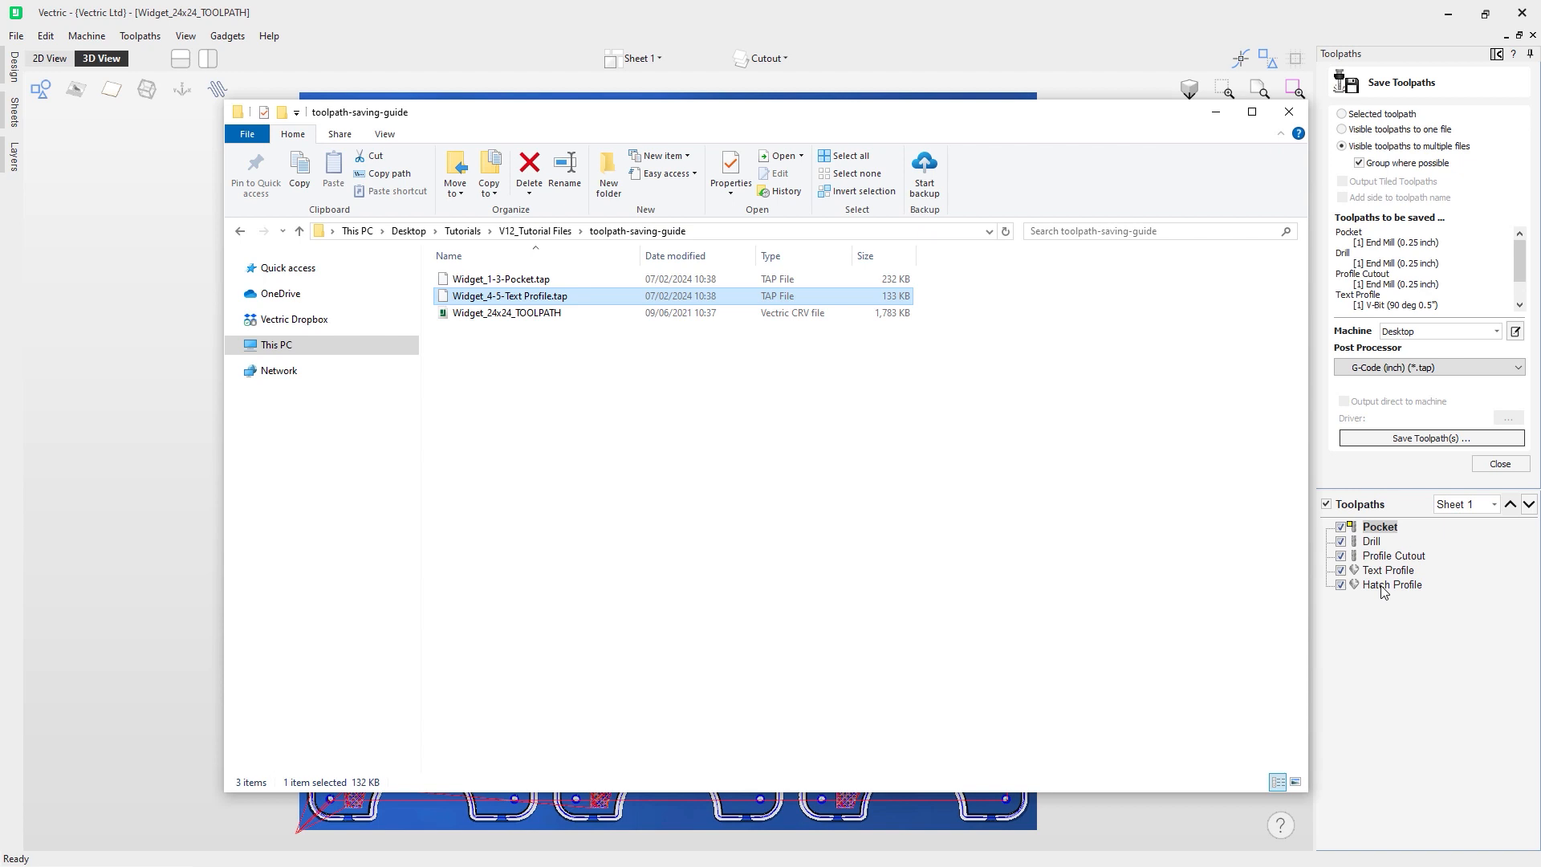
left_click(1216, 113)
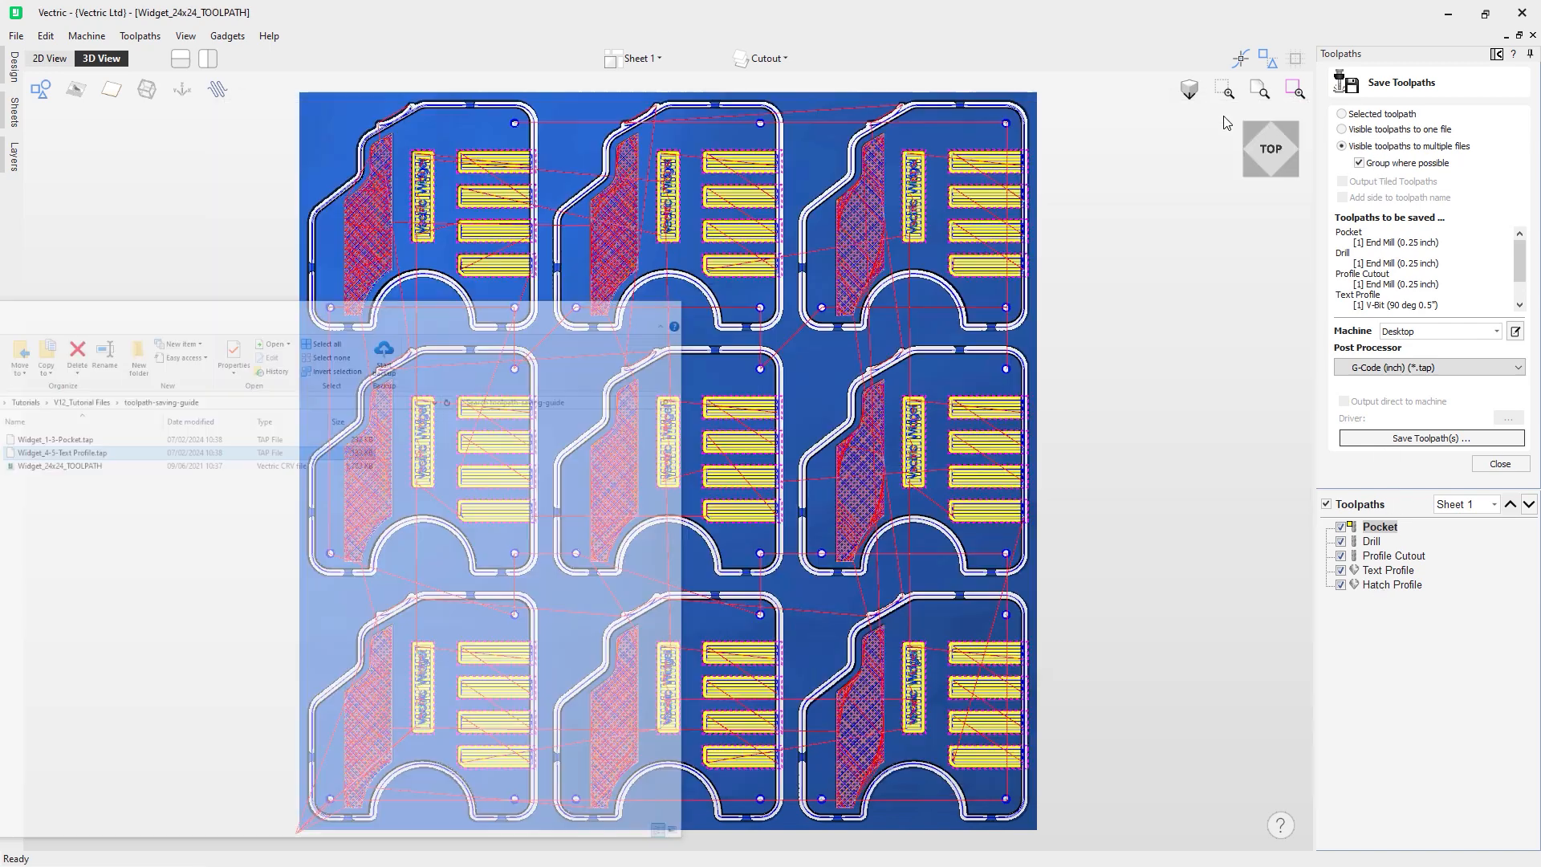
Hide the Text Profile and Hatch Profile toolpaths, and group the visible Pocket, Drill and Profile Cutout toolpaths.
left_click(1494, 463)
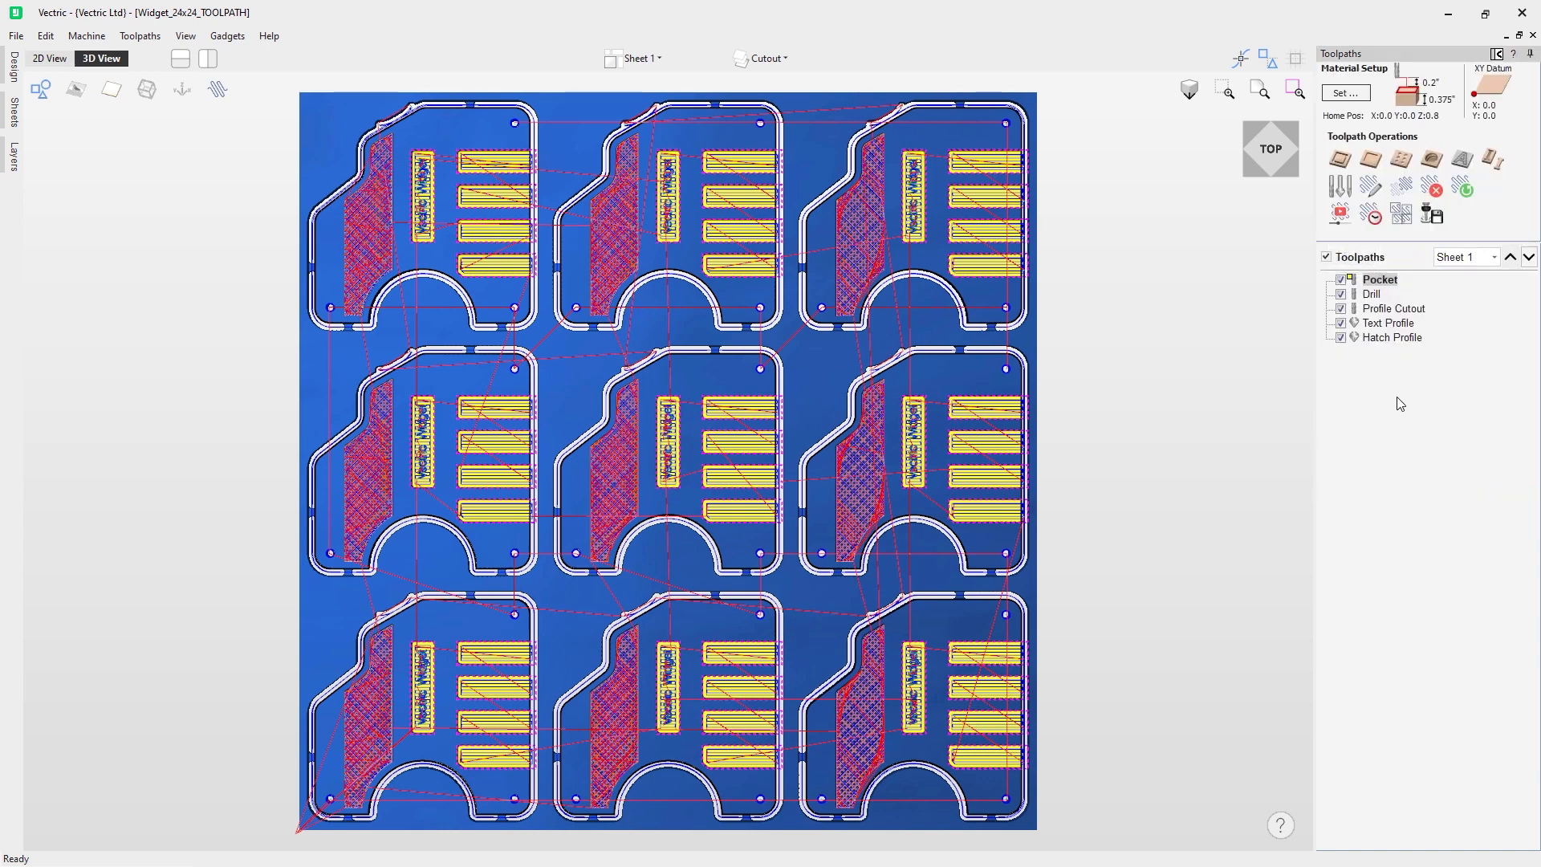
right_click(1380, 372)
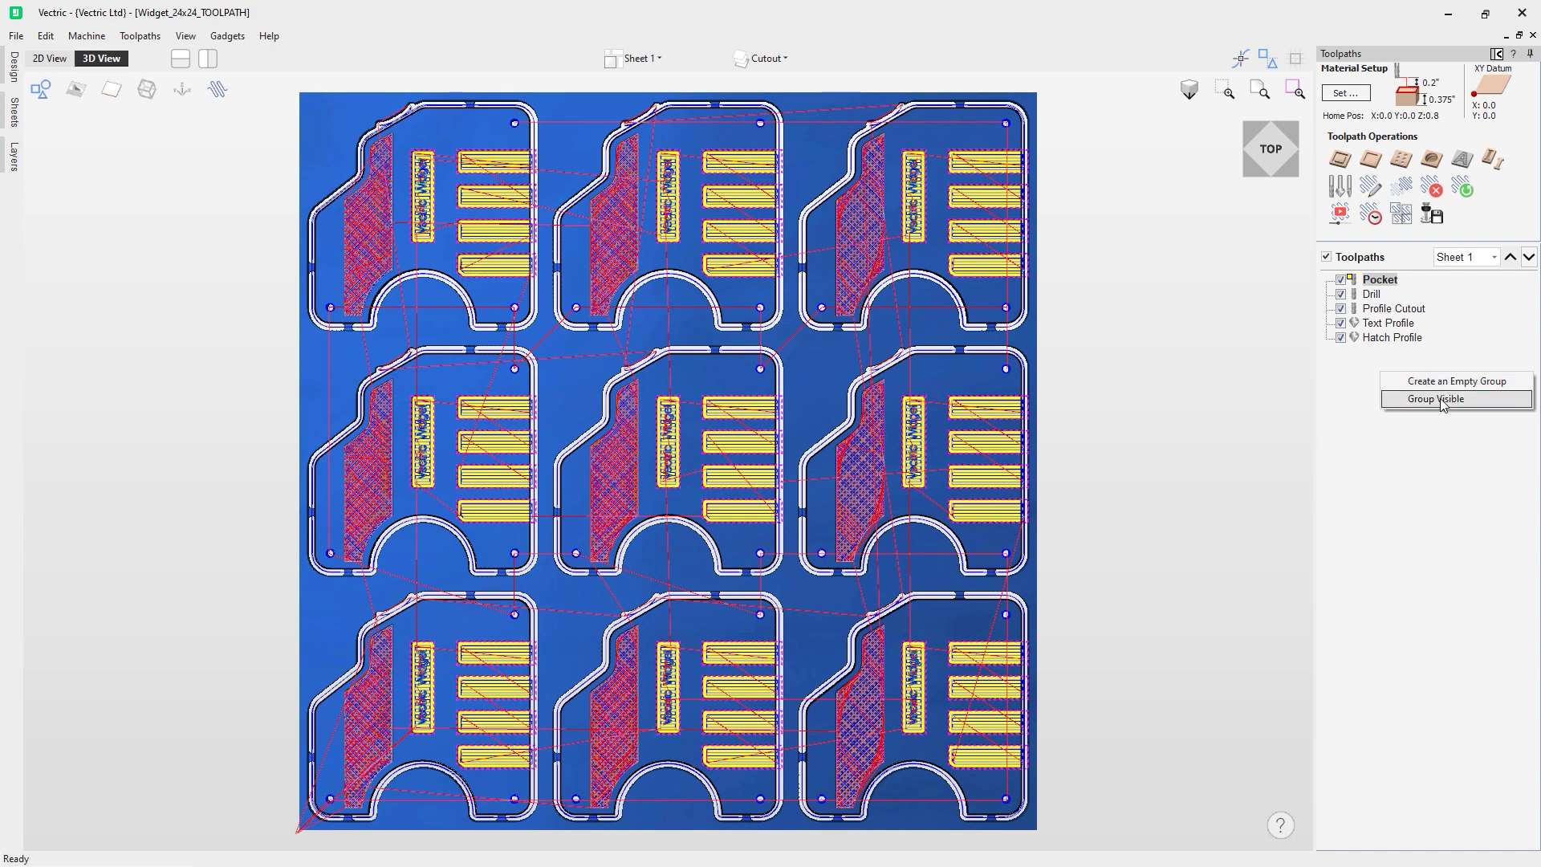
left_click(1335, 377)
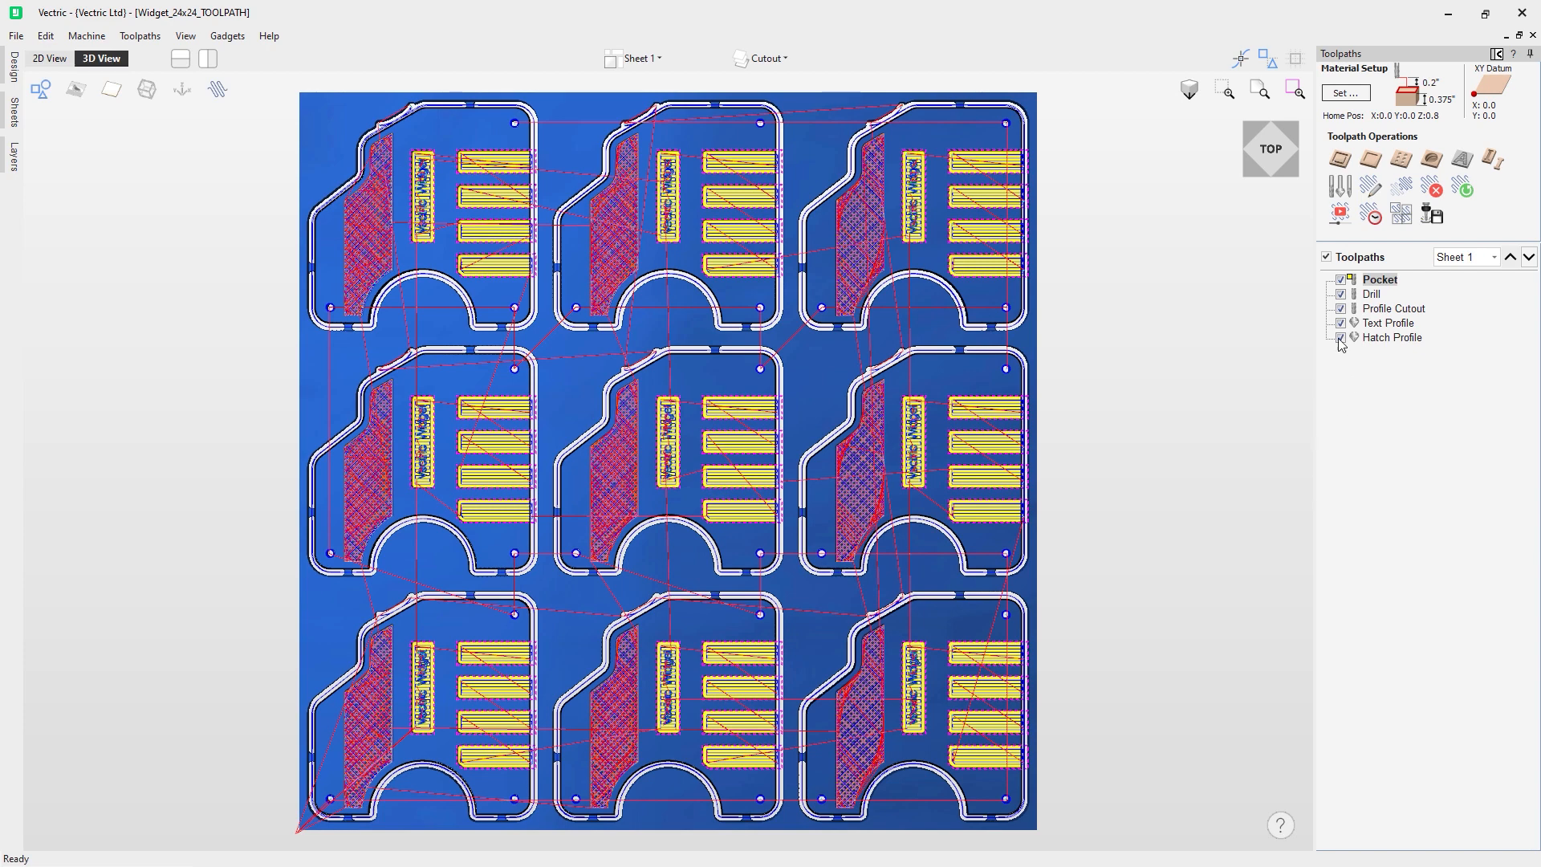
left_click(1341, 337)
left_click(1340, 323)
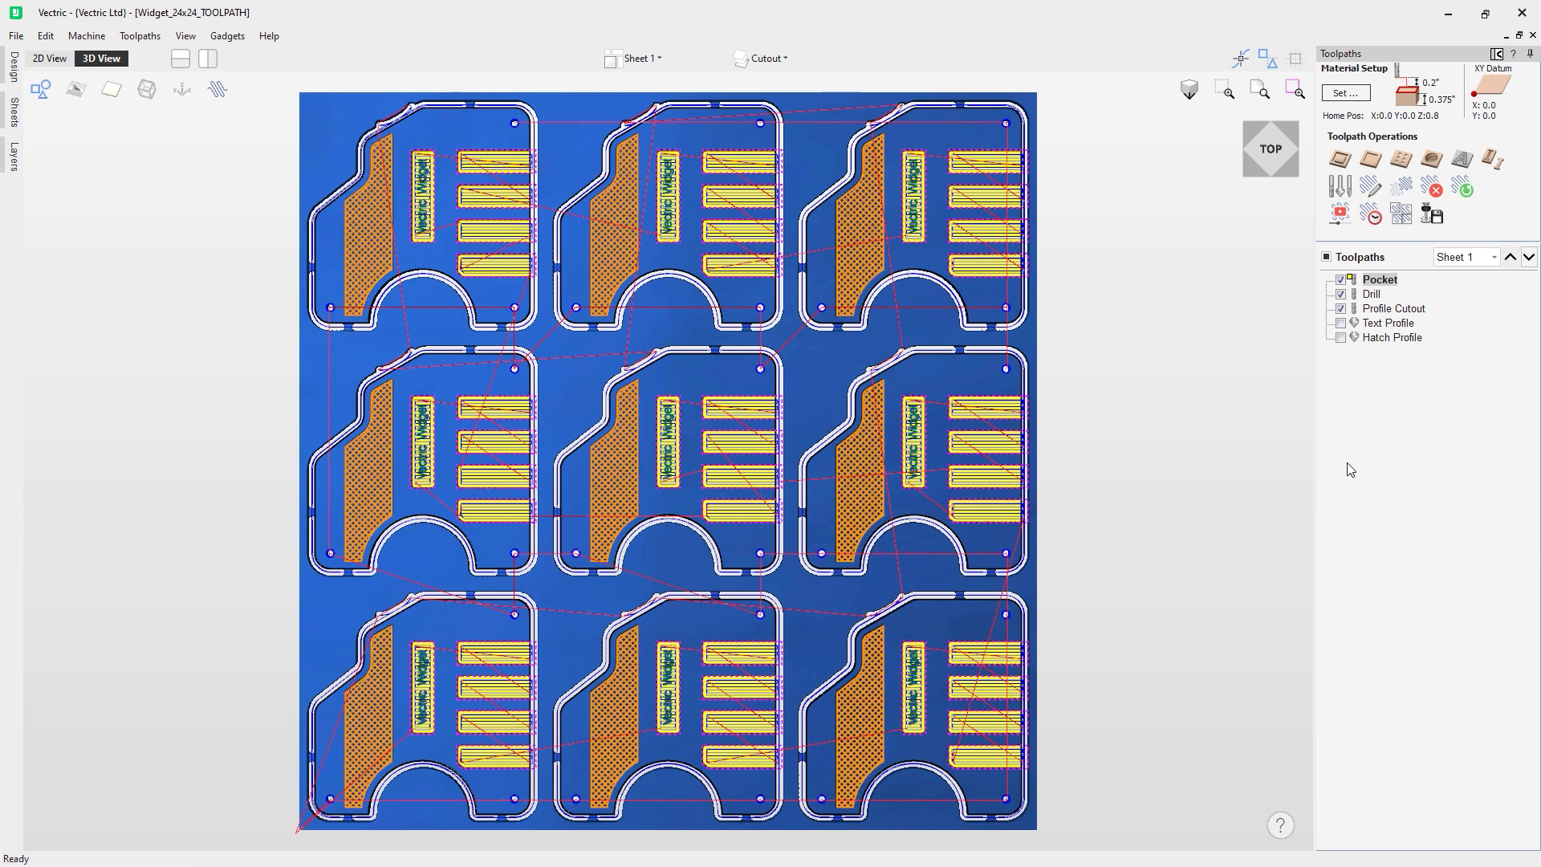
right_click(1381, 285)
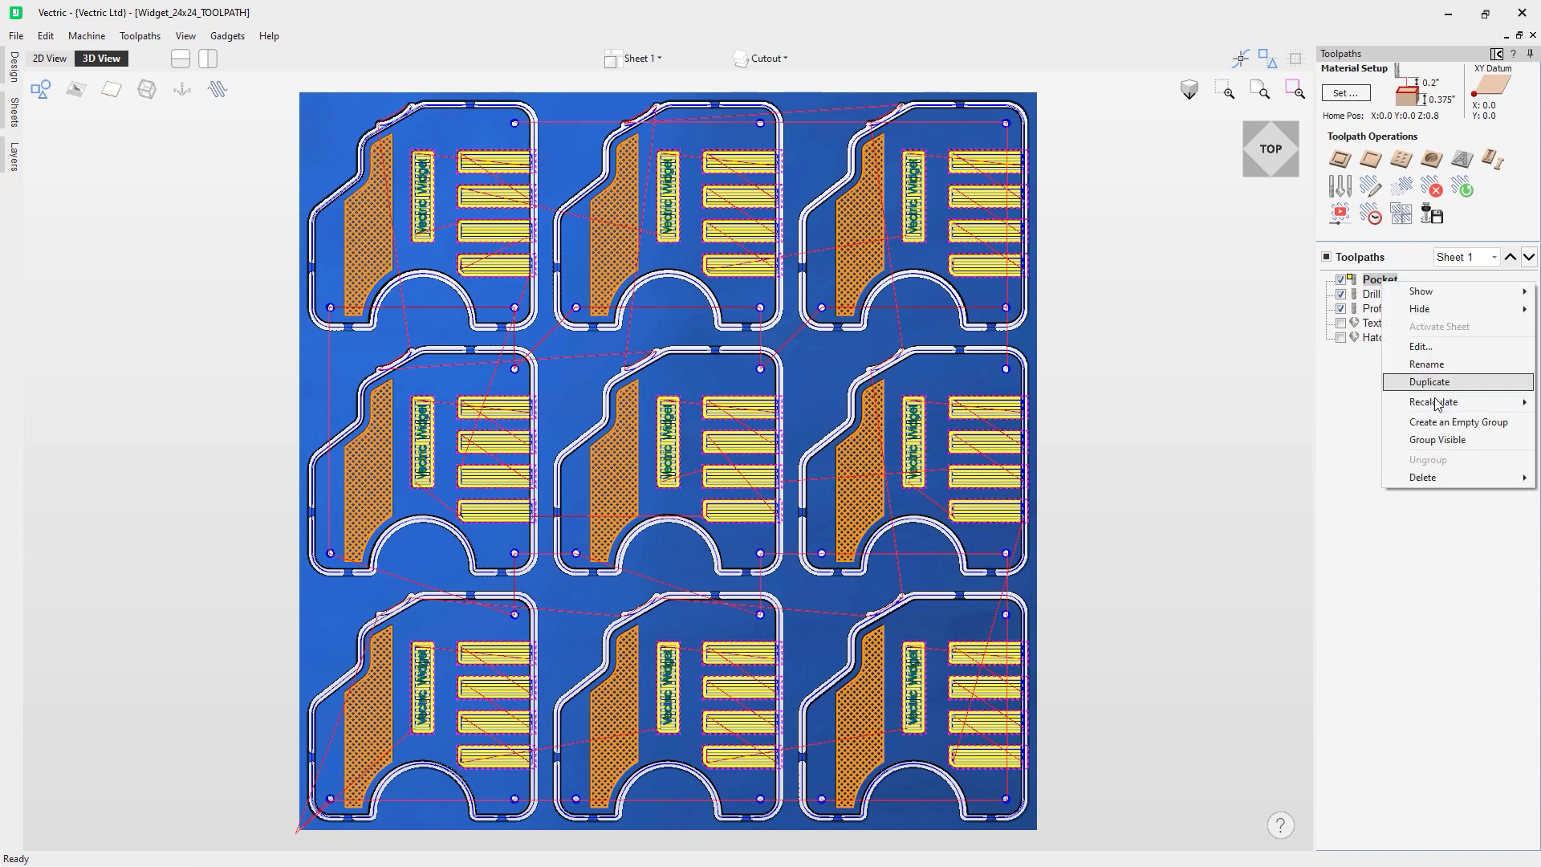
left_click(1457, 440)
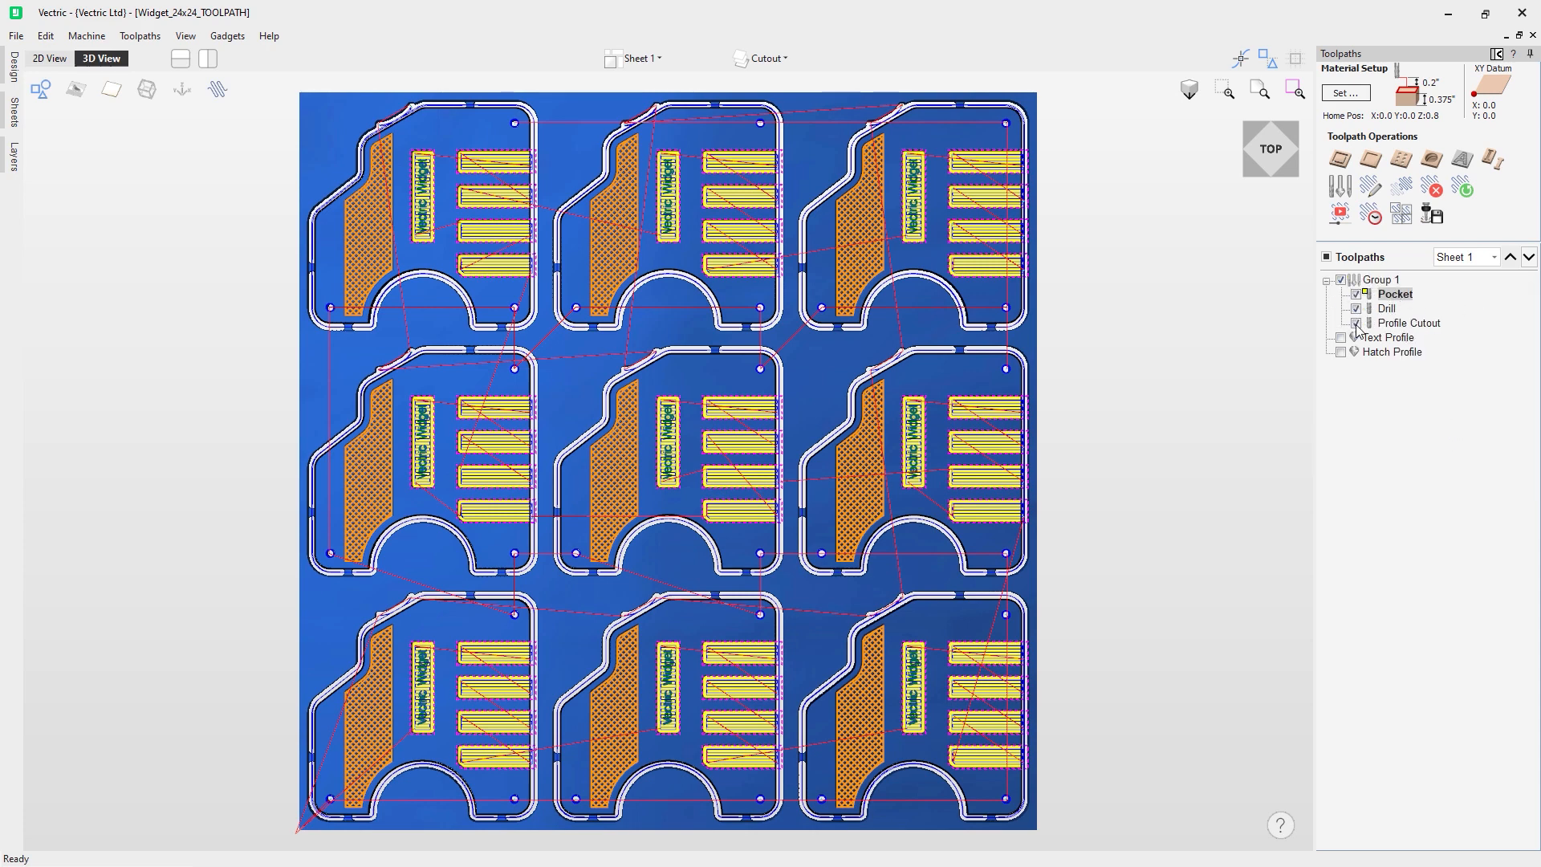
Save the selected Pocket toolpath of Group 1 as Group Widget, check the .tap file in File Explorer, and return to the Vectric job.
left_click(1429, 224)
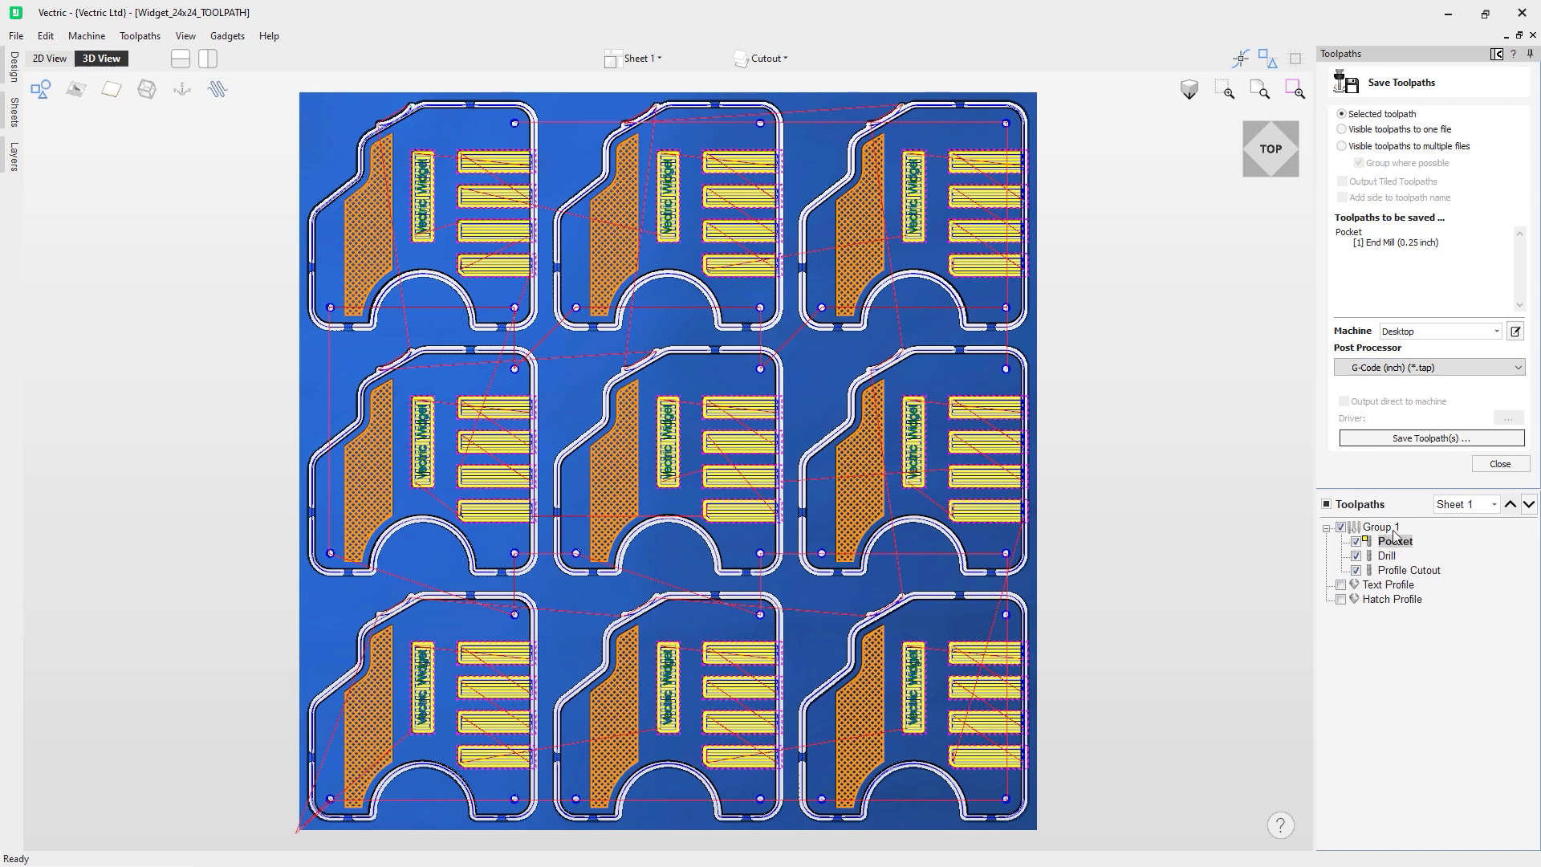
left_click(1435, 443)
type("Group ")
type("1 Pocket")
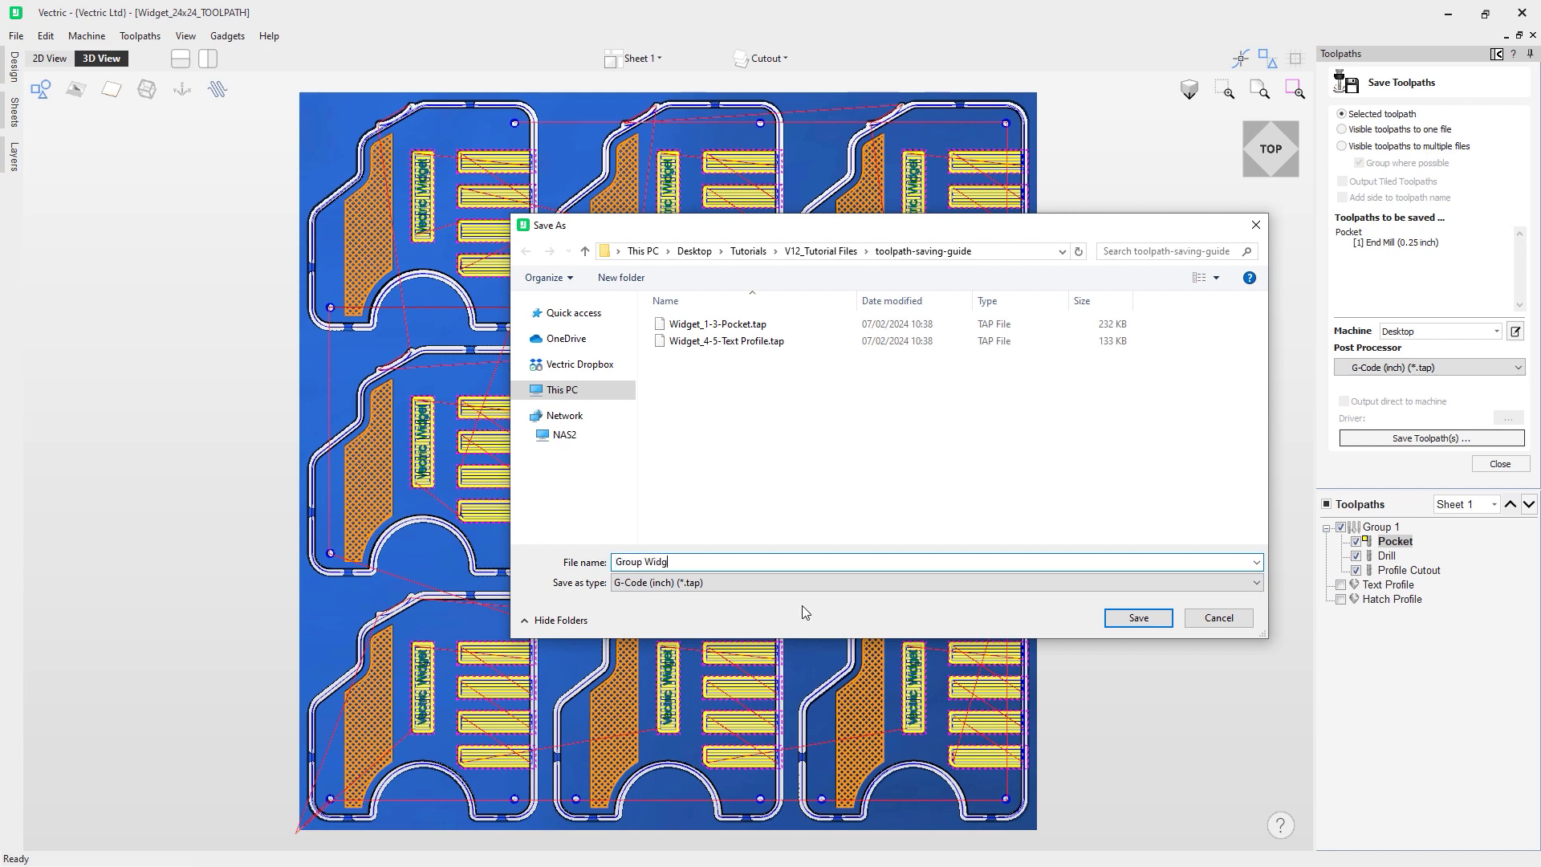
key("Return")
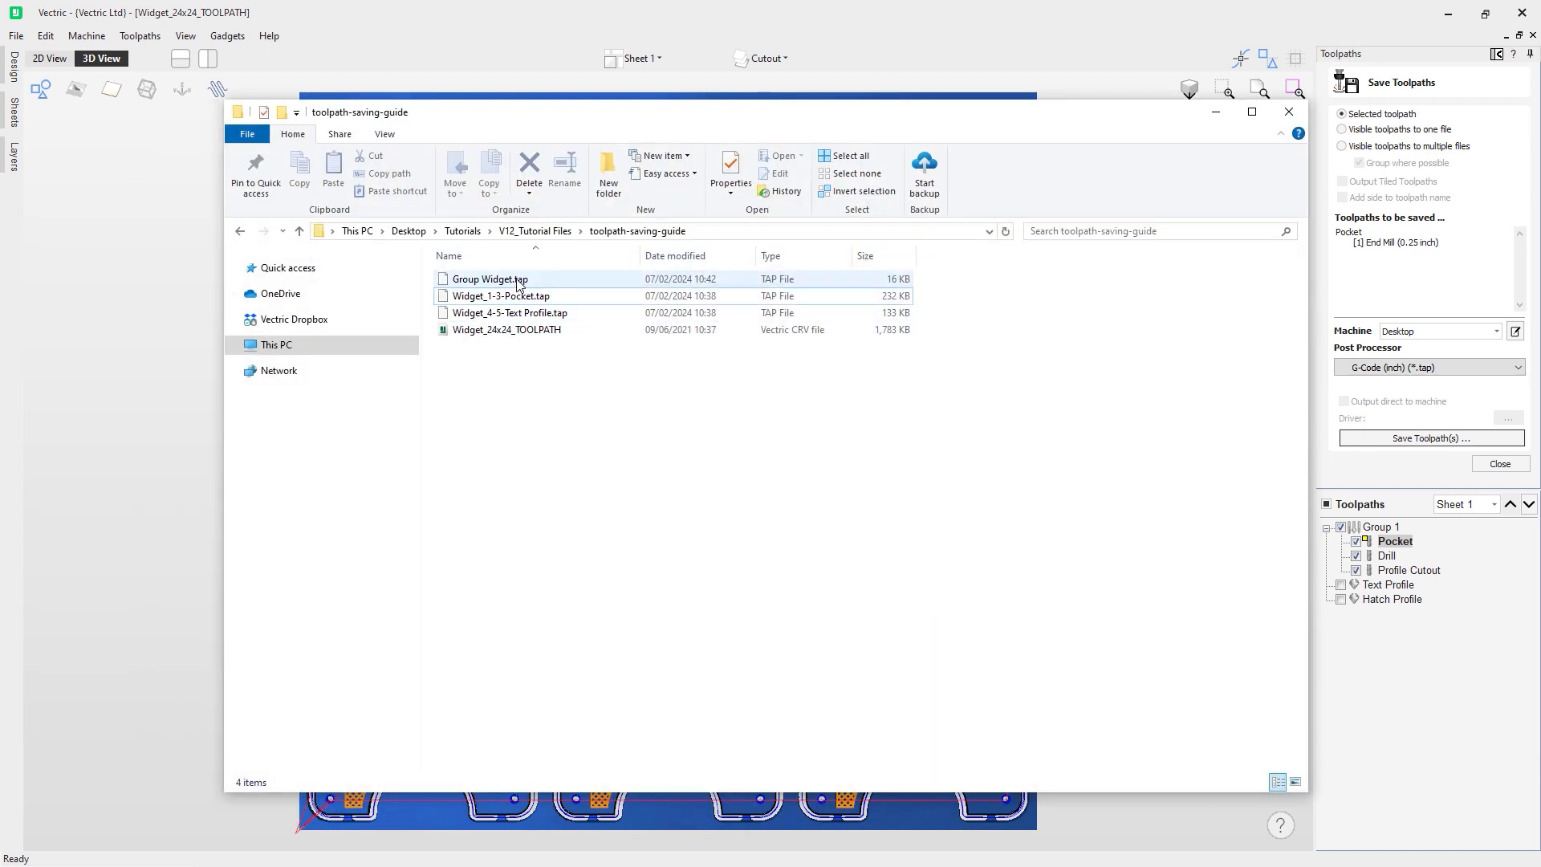
left_click(506, 284)
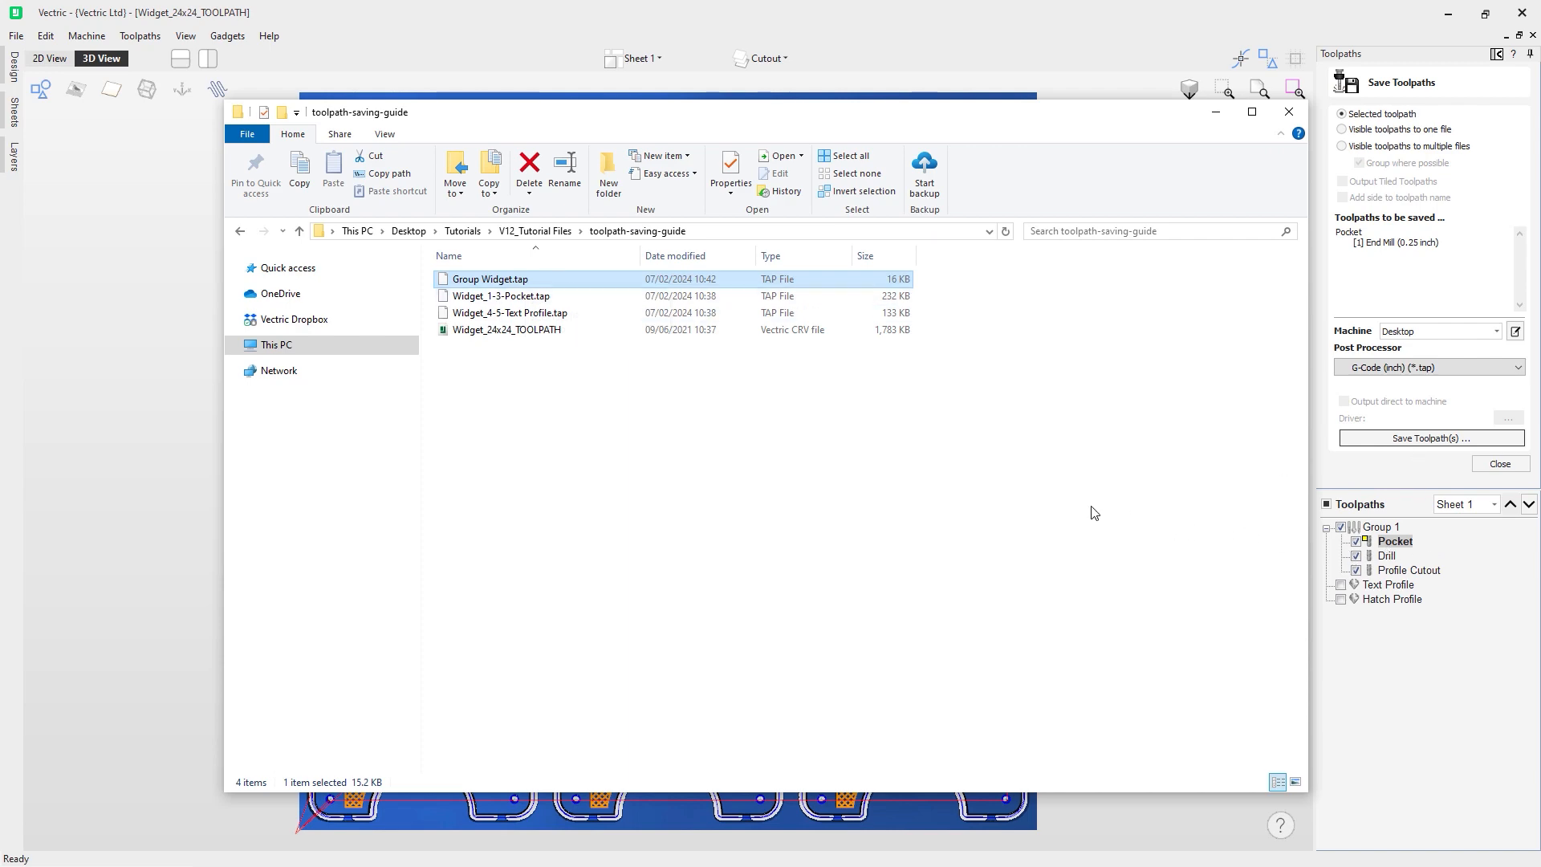
left_click(1215, 112)
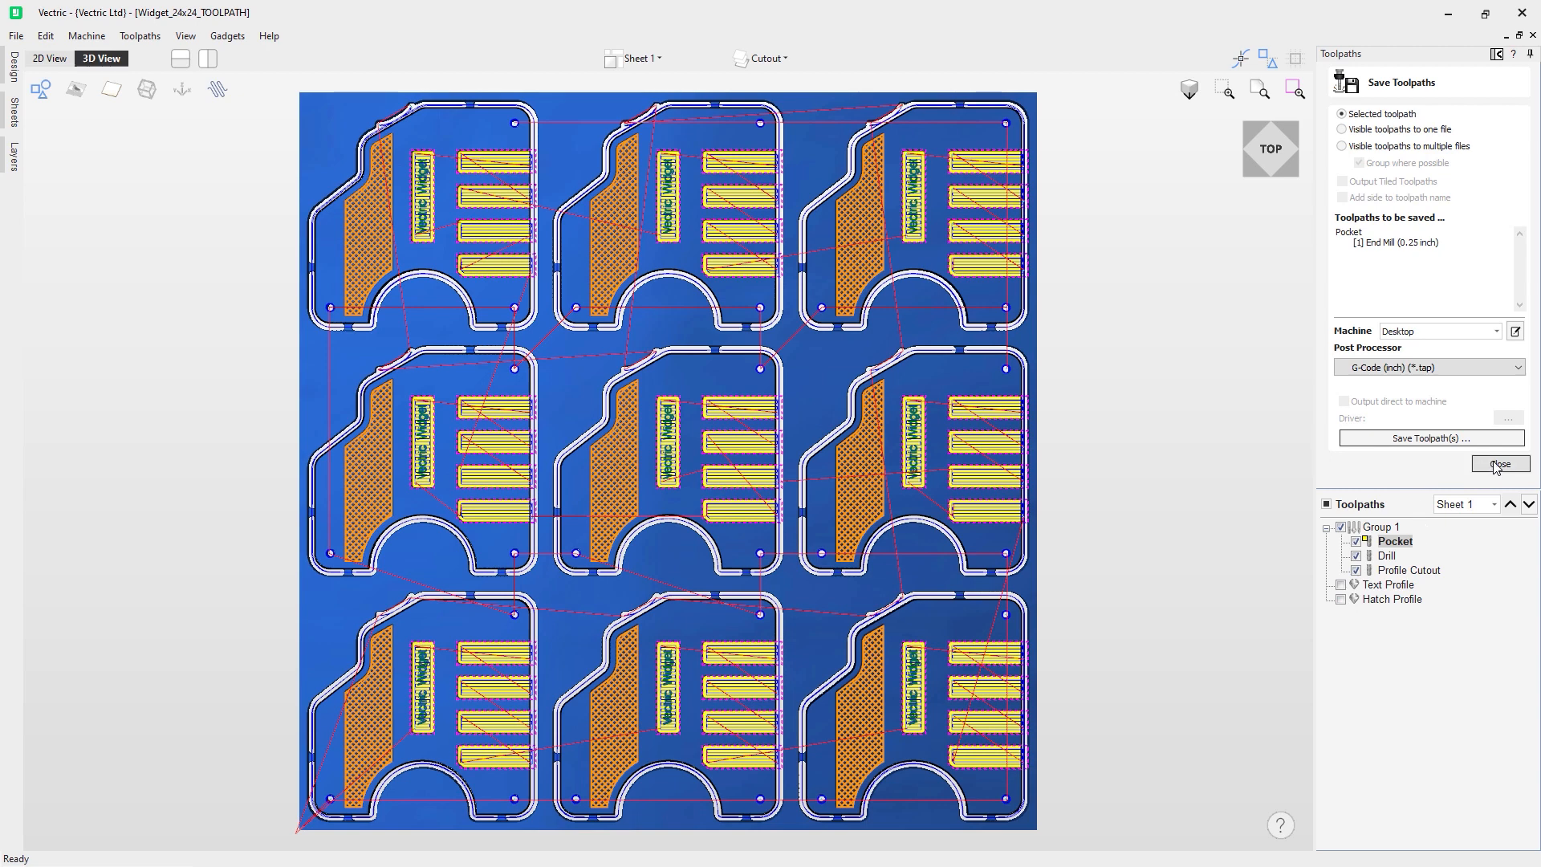
Ungroup Group 1, and show the Text Profile and Hatch Profile toolpaths.
right_click(1391, 528)
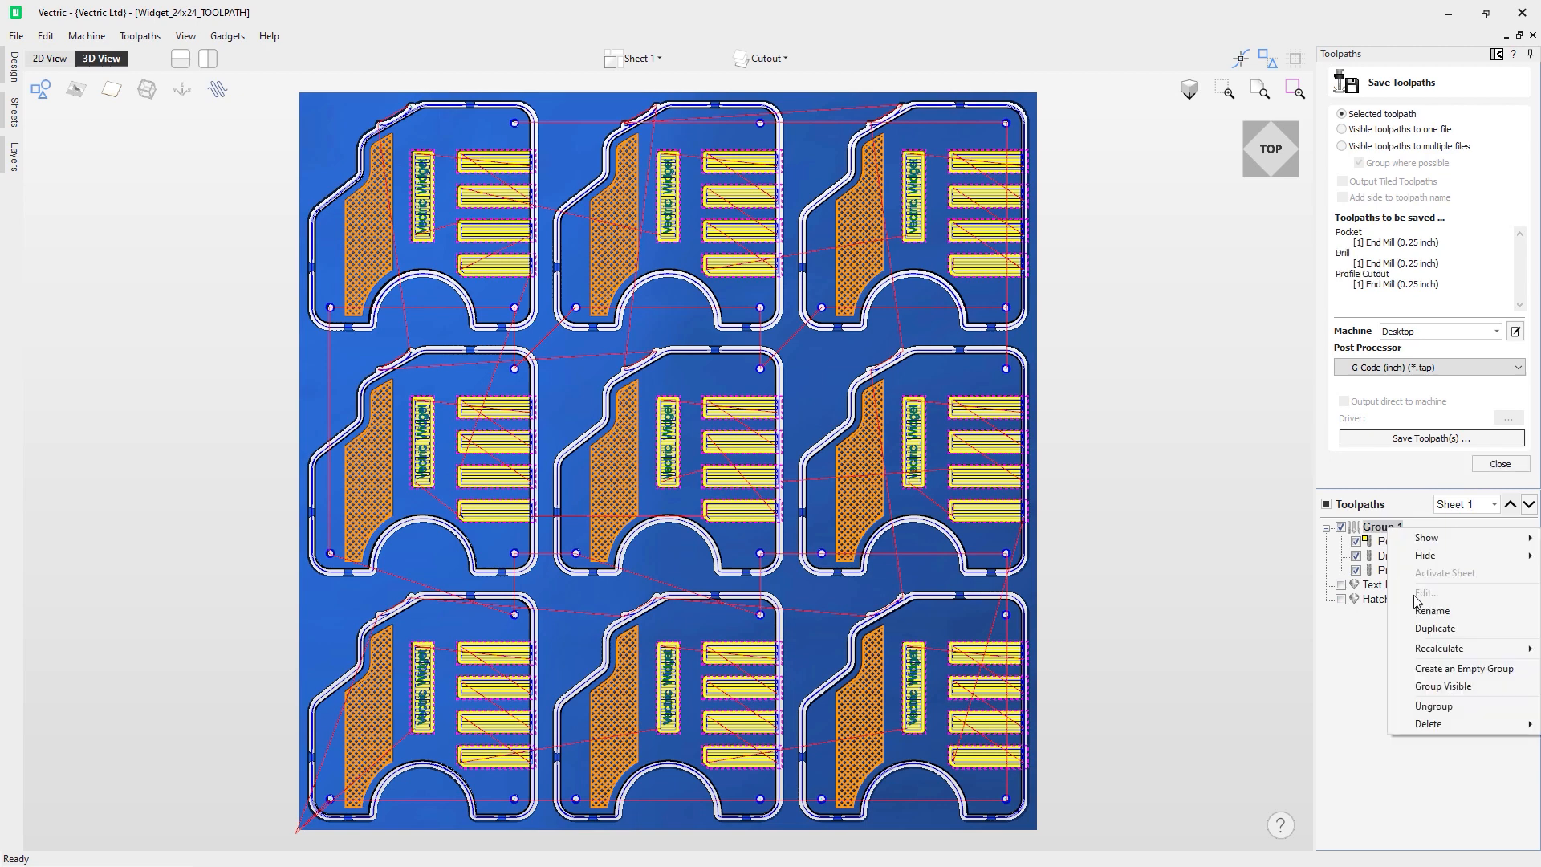
left_click(1433, 706)
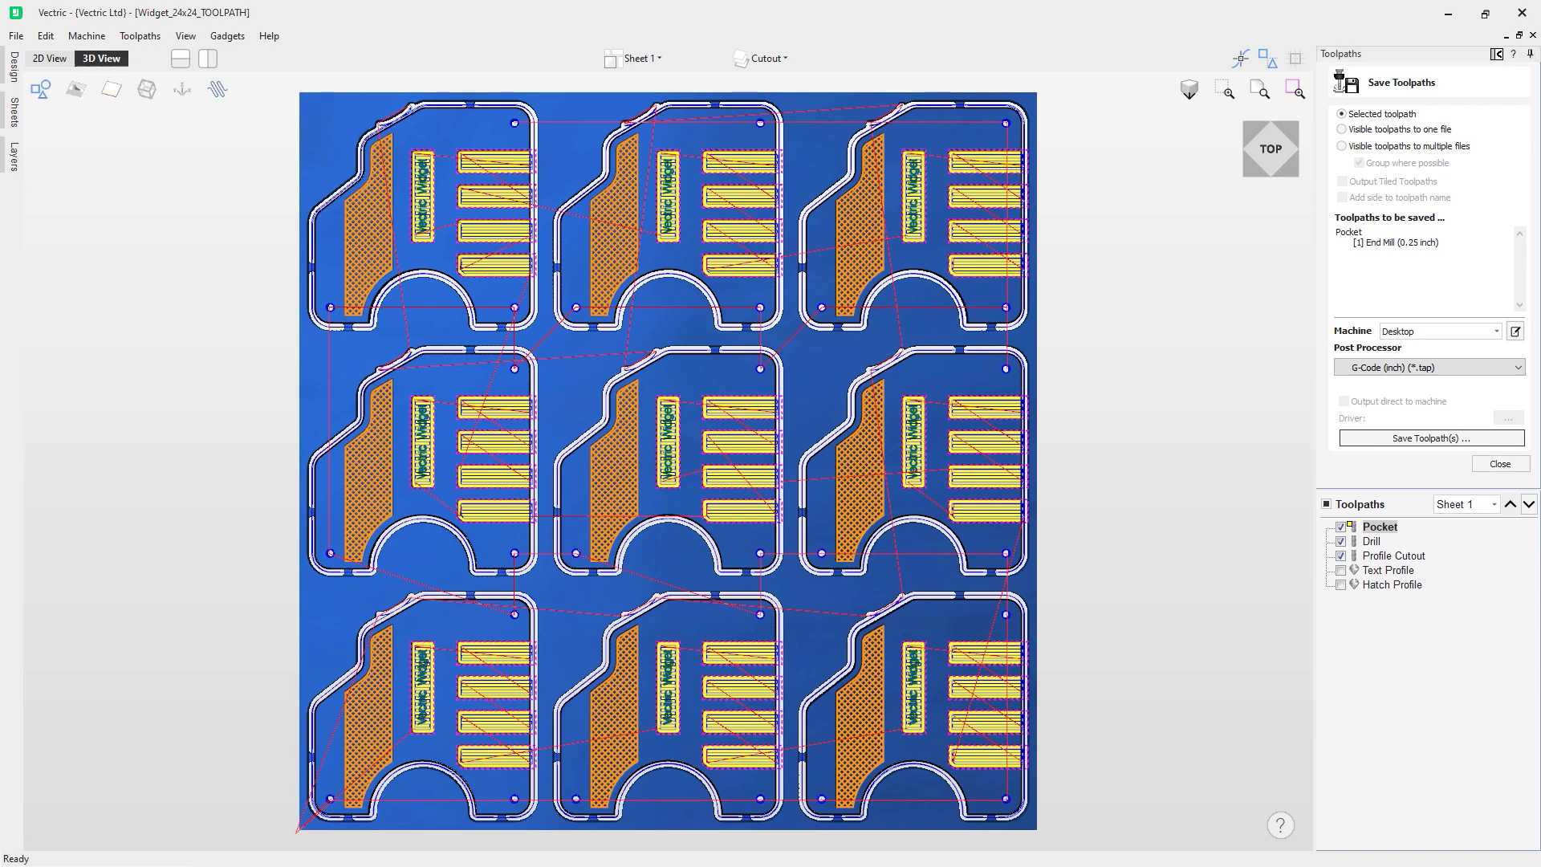
left_click(1340, 570)
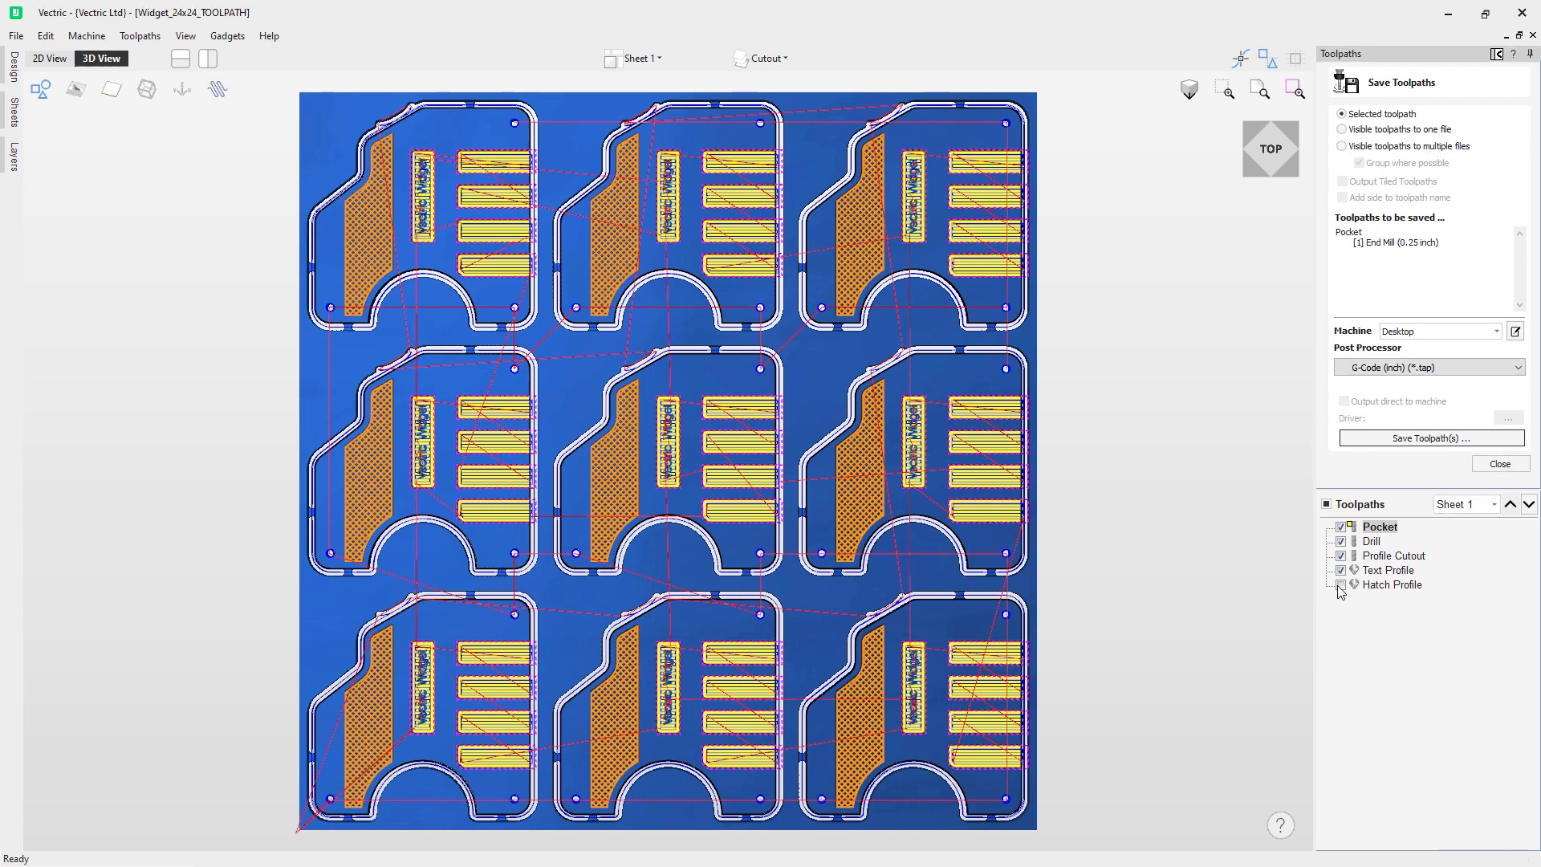
left_click(1341, 585)
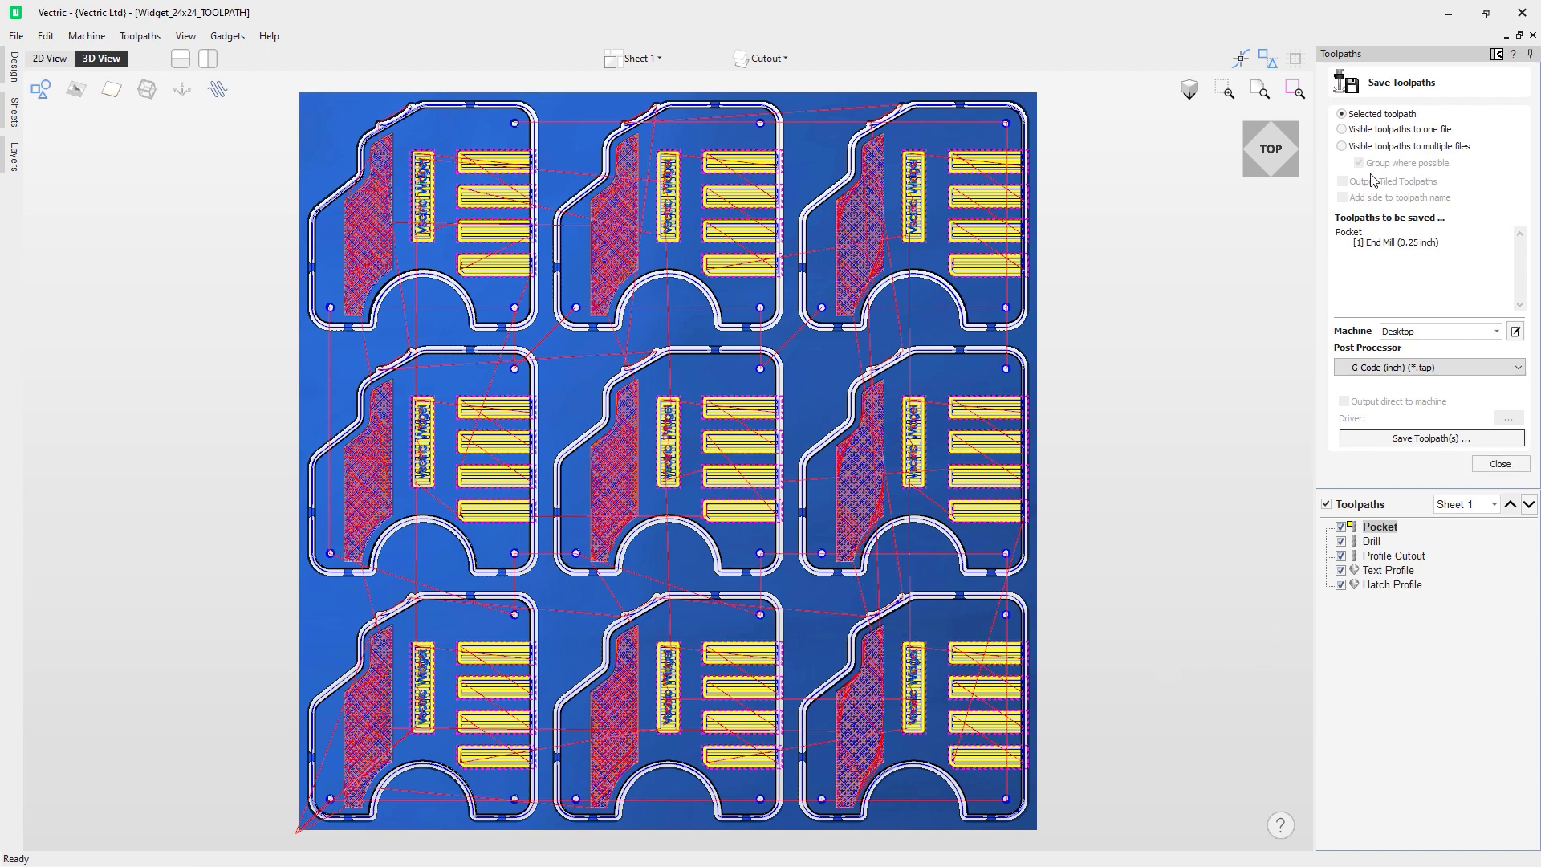
Set visible toolpaths to output to one file, and add the G-Code ATC (inch) (*.tap) post-processor to the Desktop machine configuration.
left_click(1383, 131)
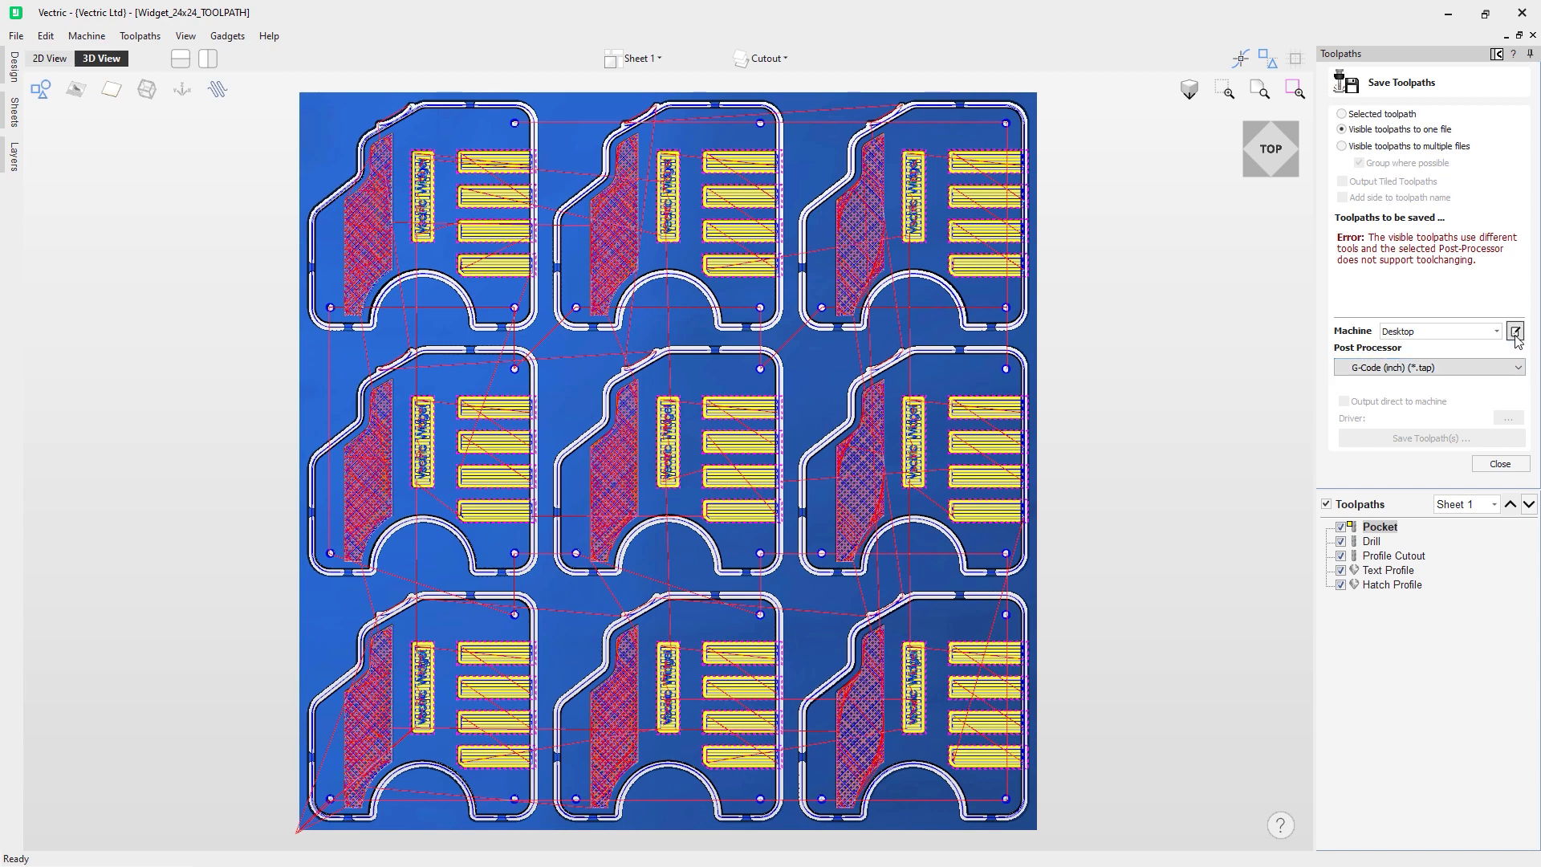
left_click(1441, 368)
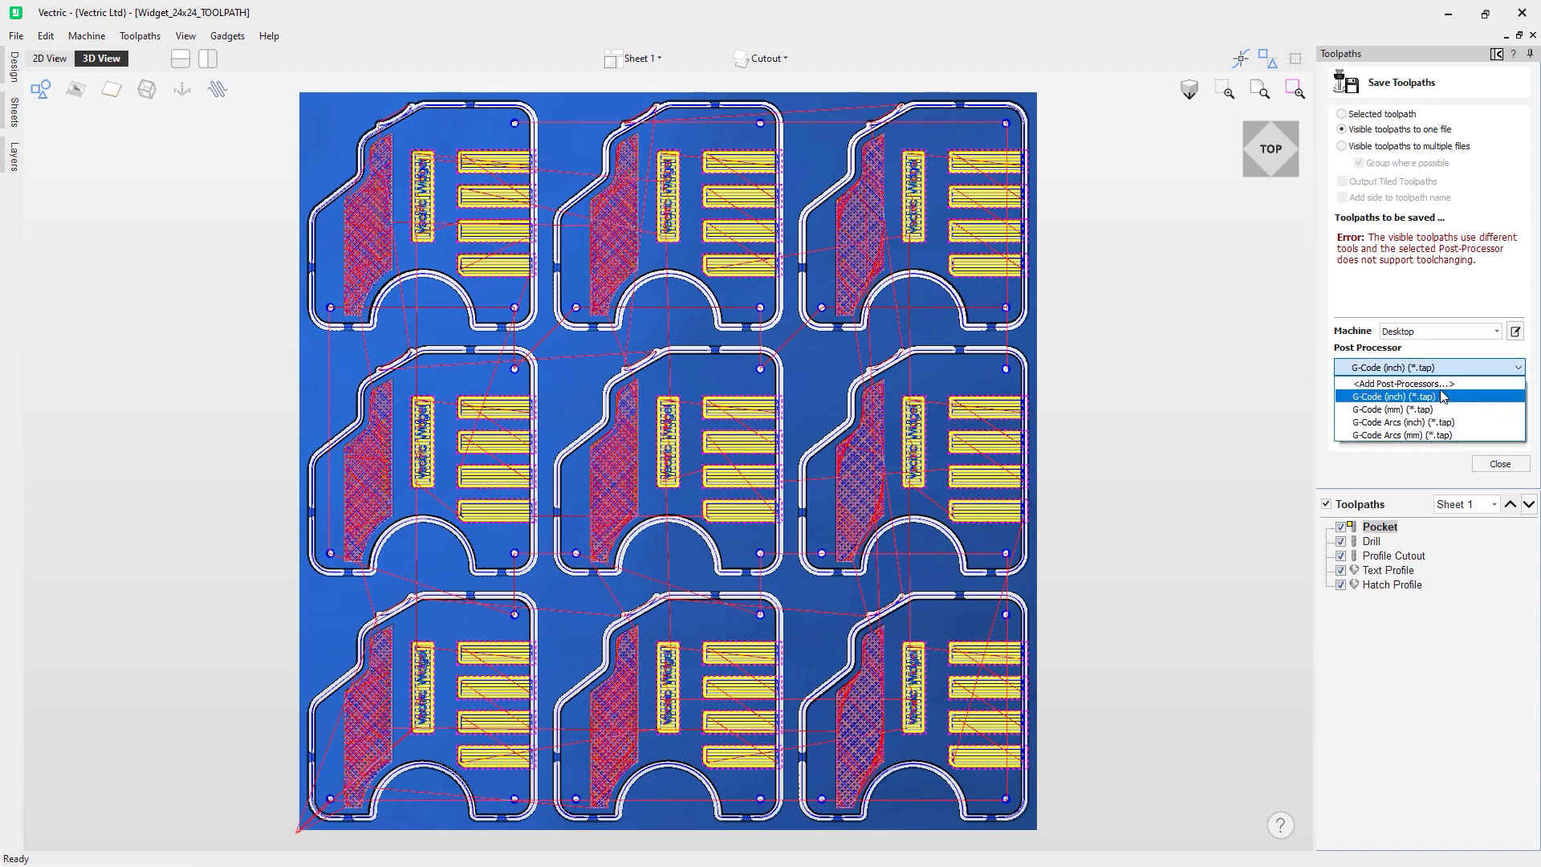
left_click(1442, 384)
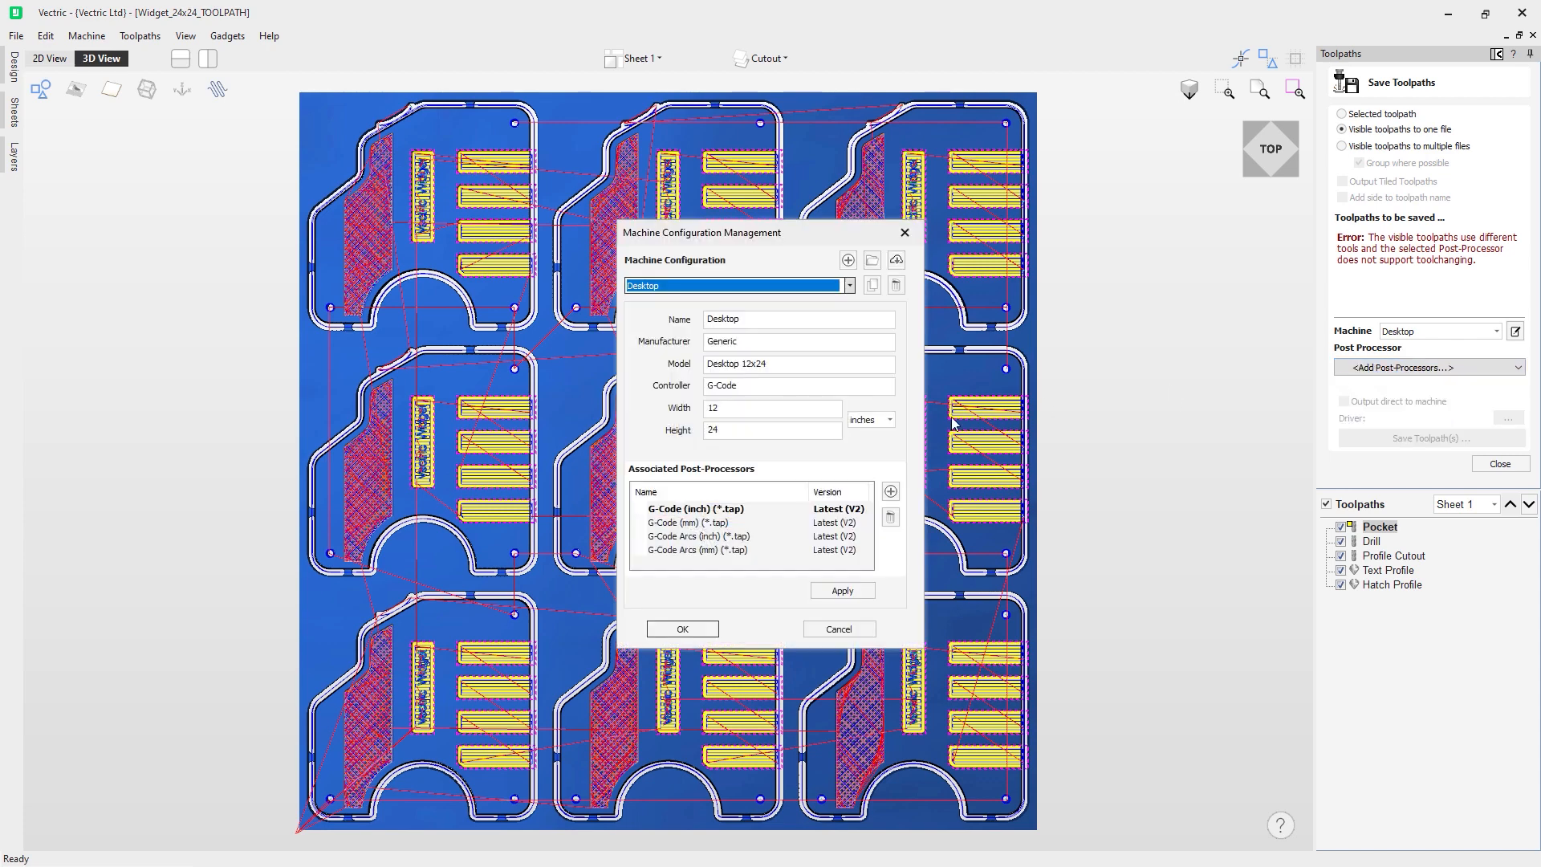
left_click(891, 491)
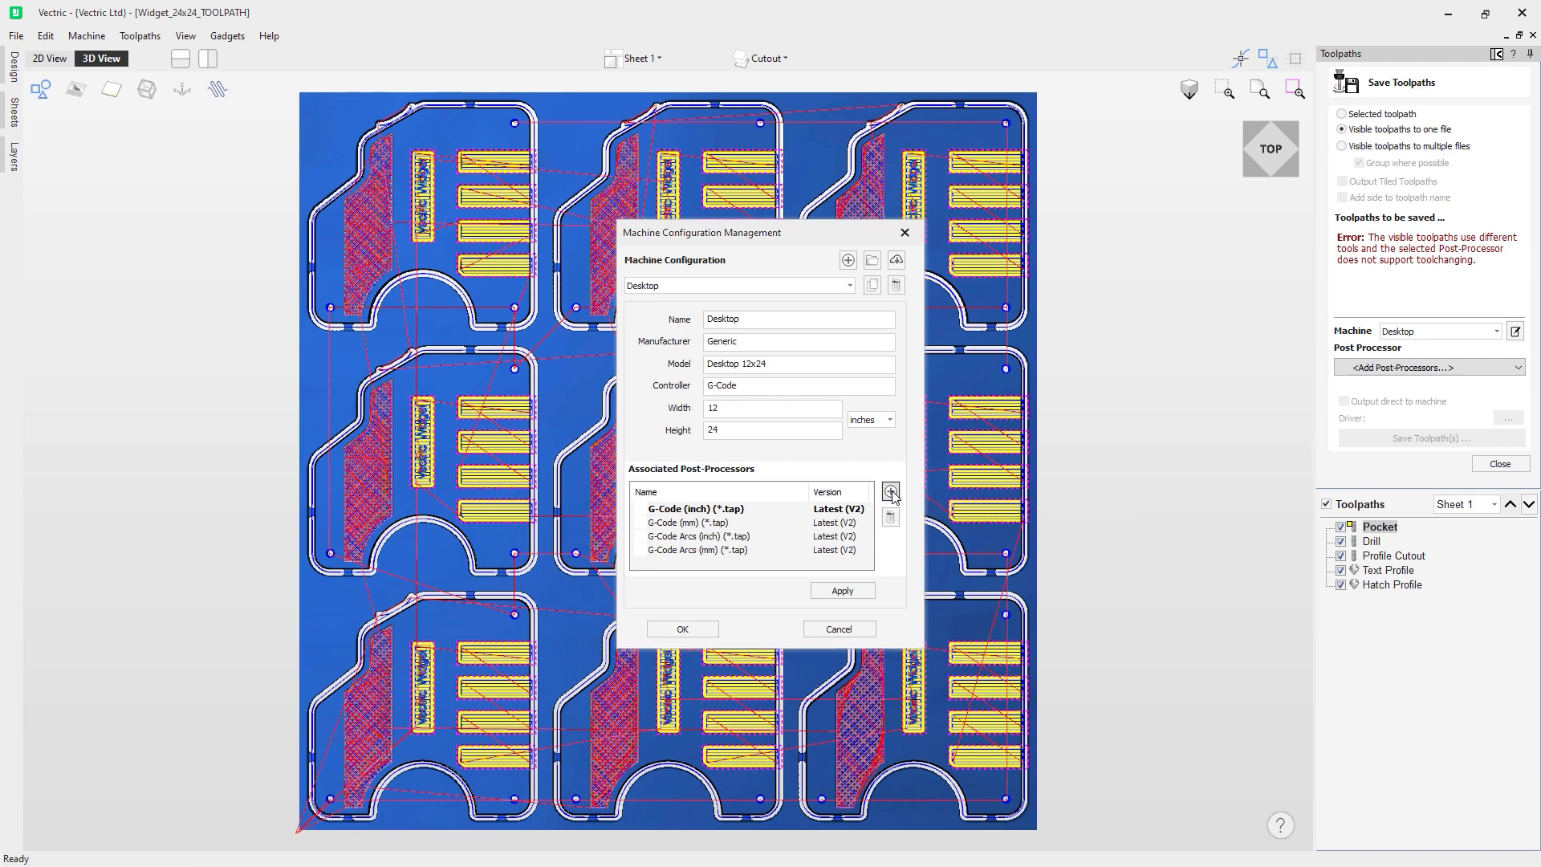
left_click_drag(897, 235, 898, 285)
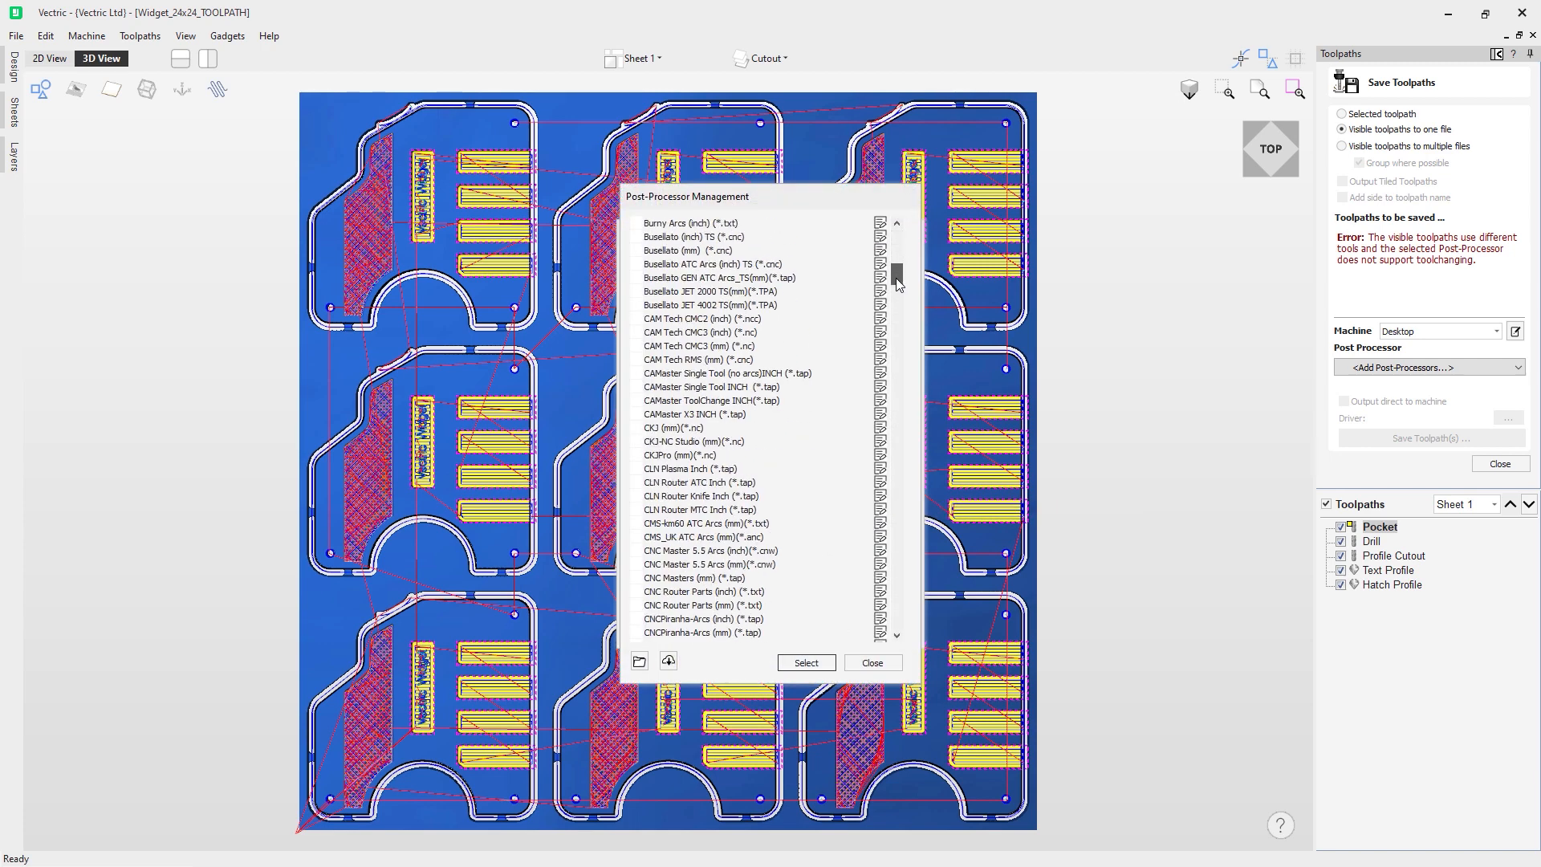
left_click(661, 374)
key("g")
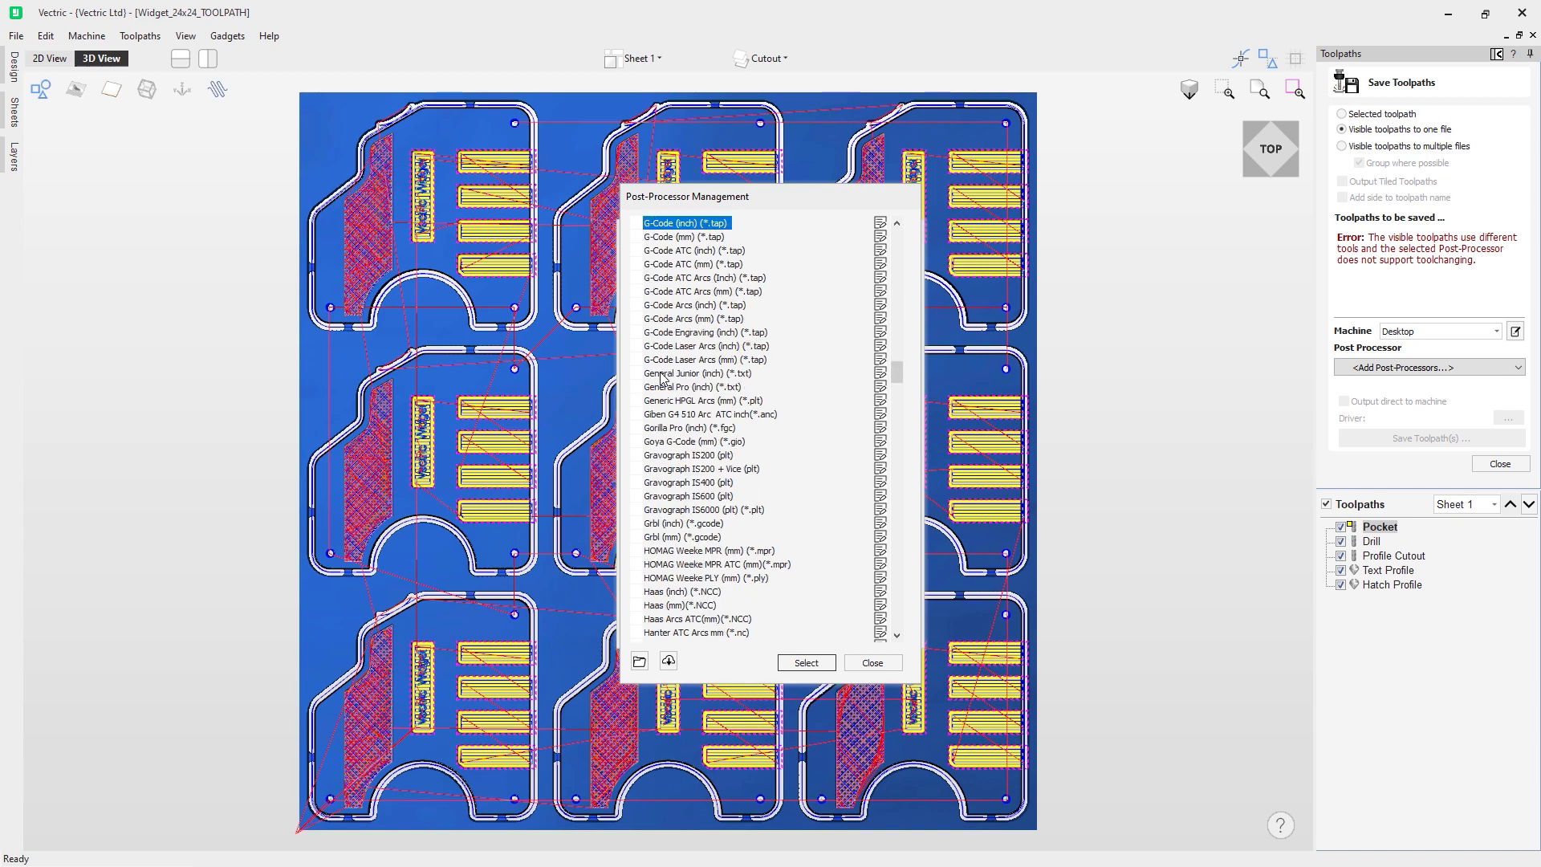
left_click(690, 252)
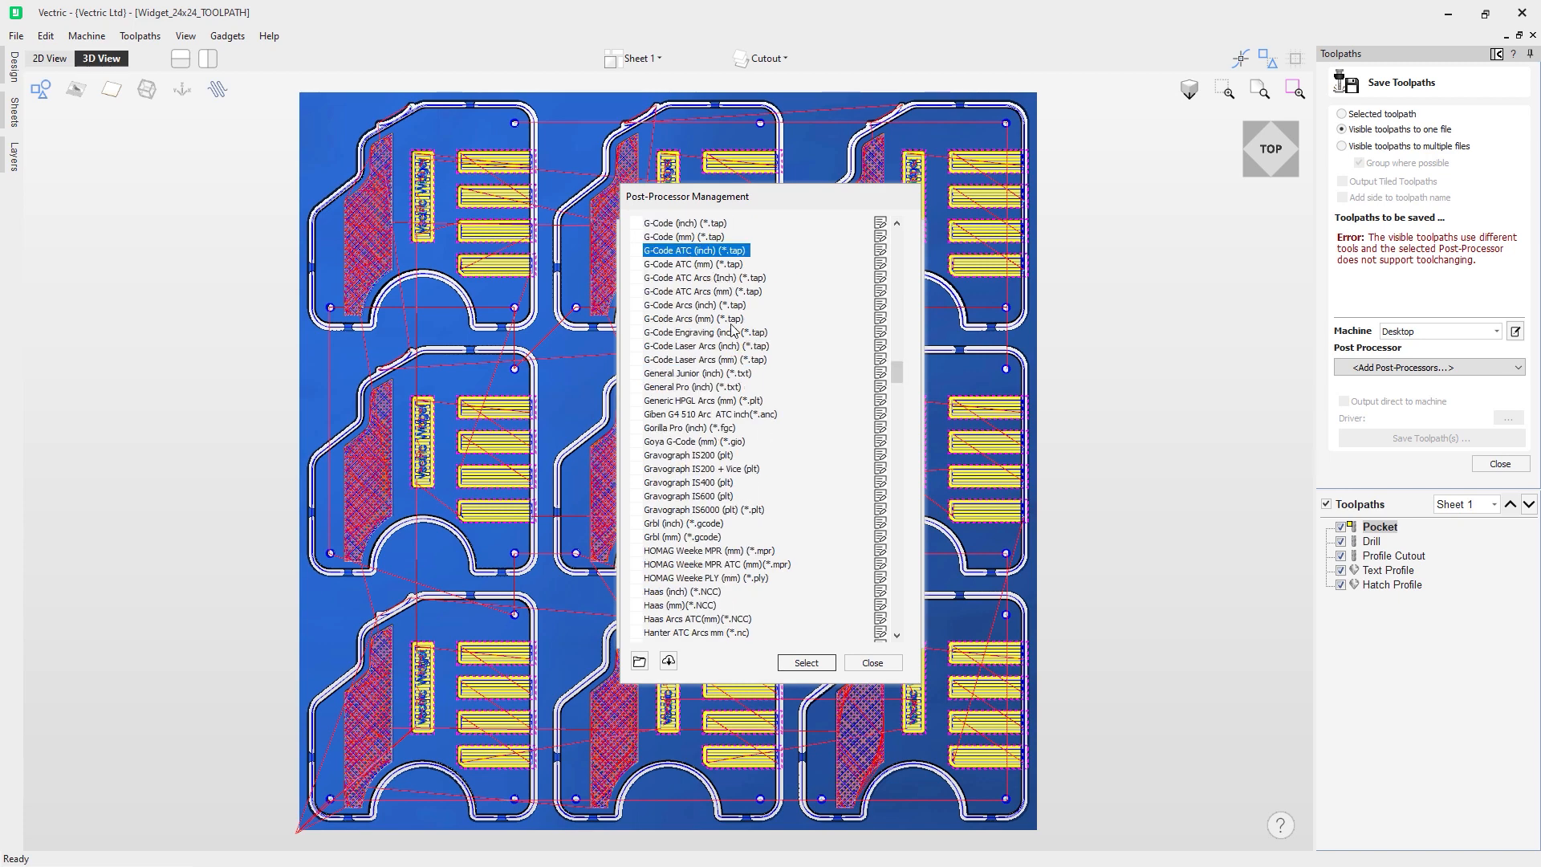
left_click(817, 662)
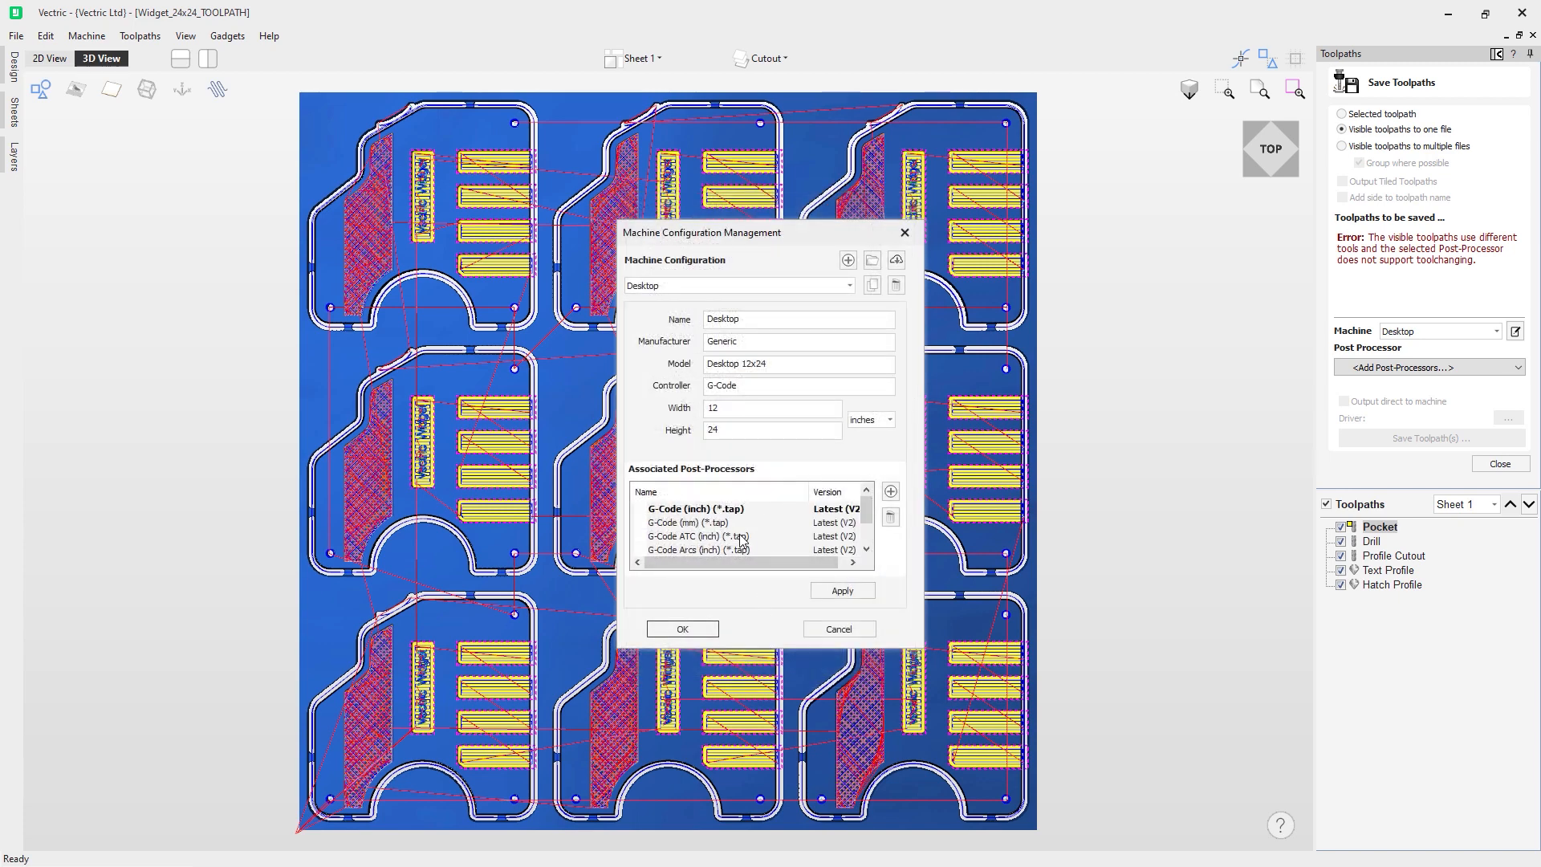
left_click(691, 633)
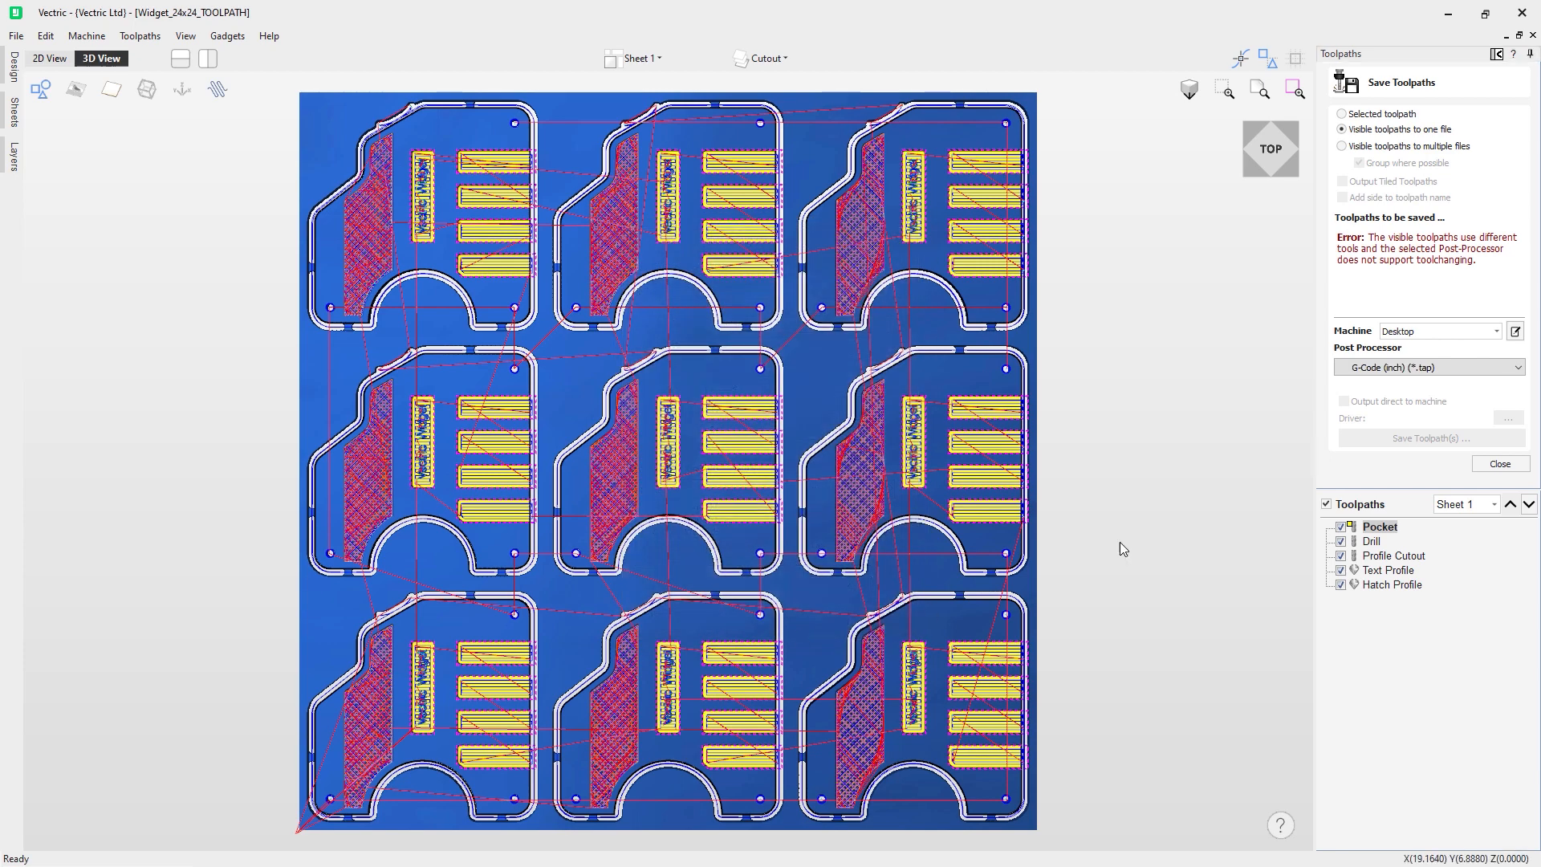
Check one-file output with the G-Code ATC (inch) post-processor, and compare the tool details of the Pocket and Text Profile toolpaths.
left_click(1481, 368)
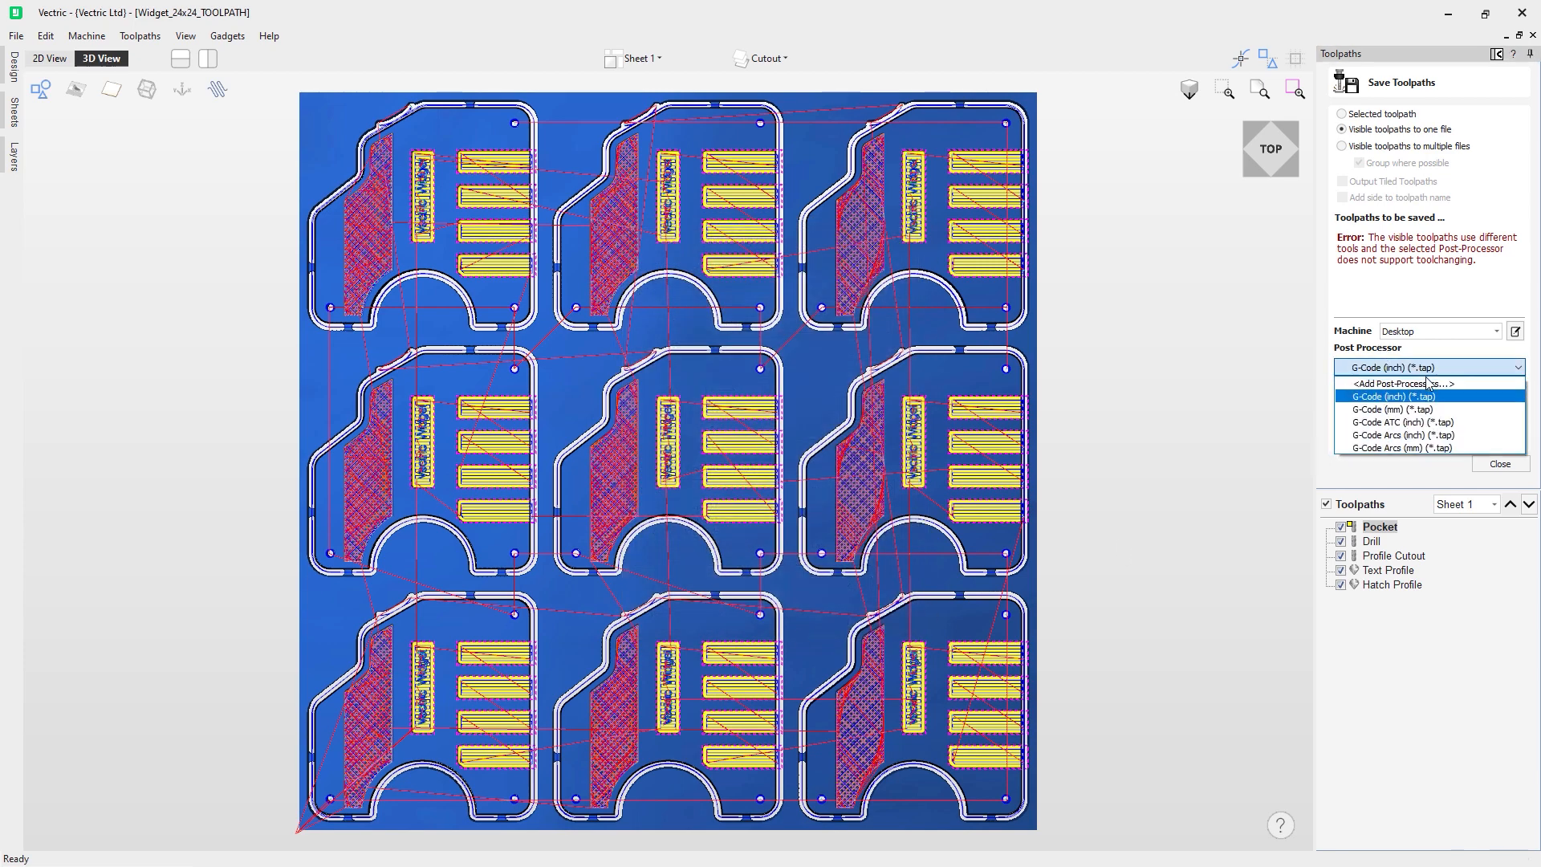
left_click(1413, 423)
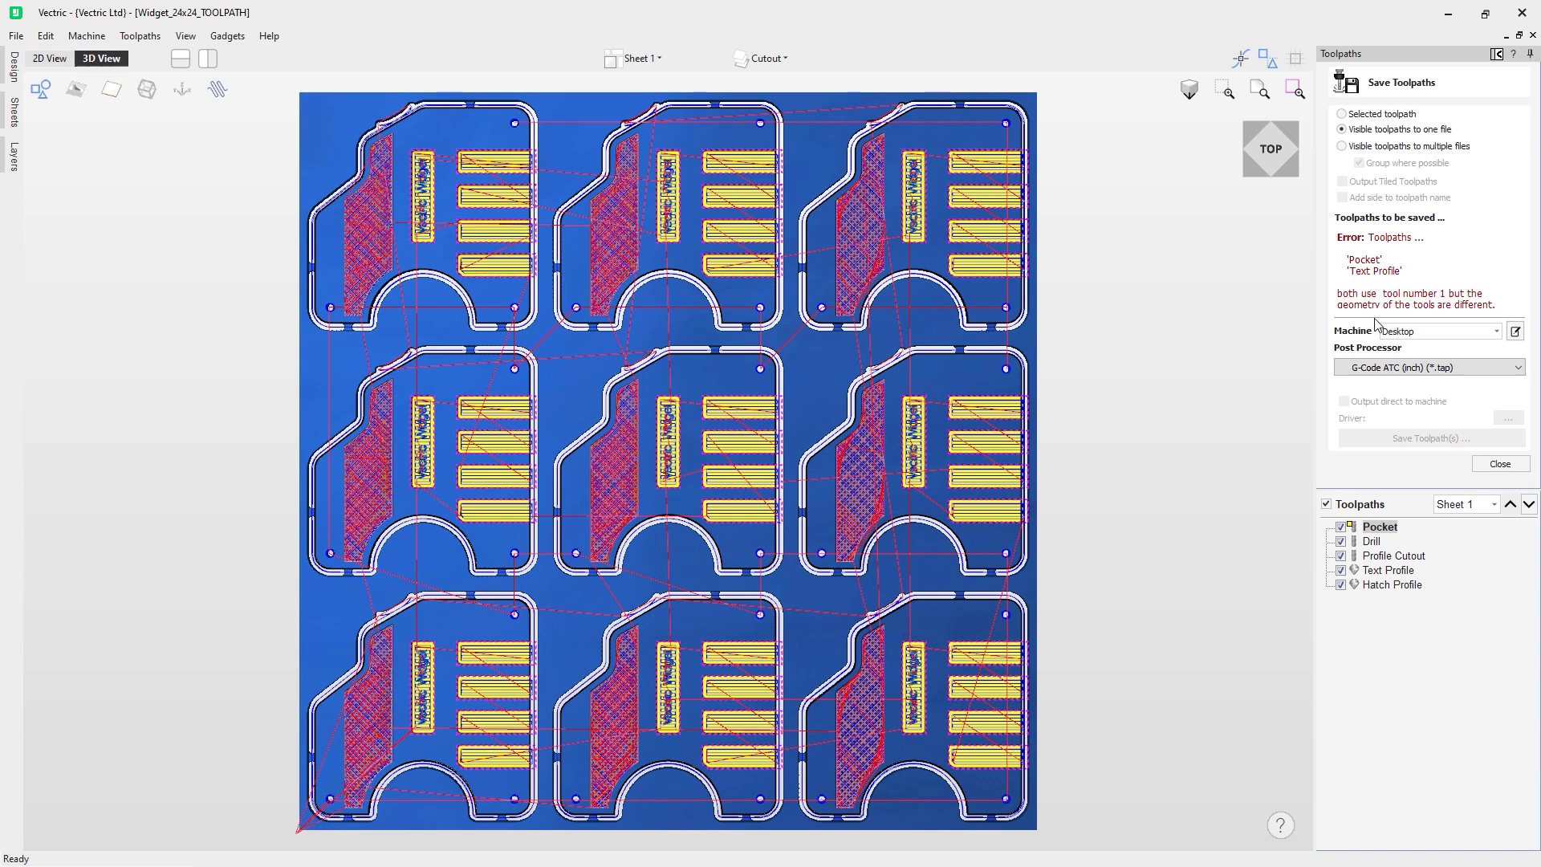
mouse_move(1388, 533)
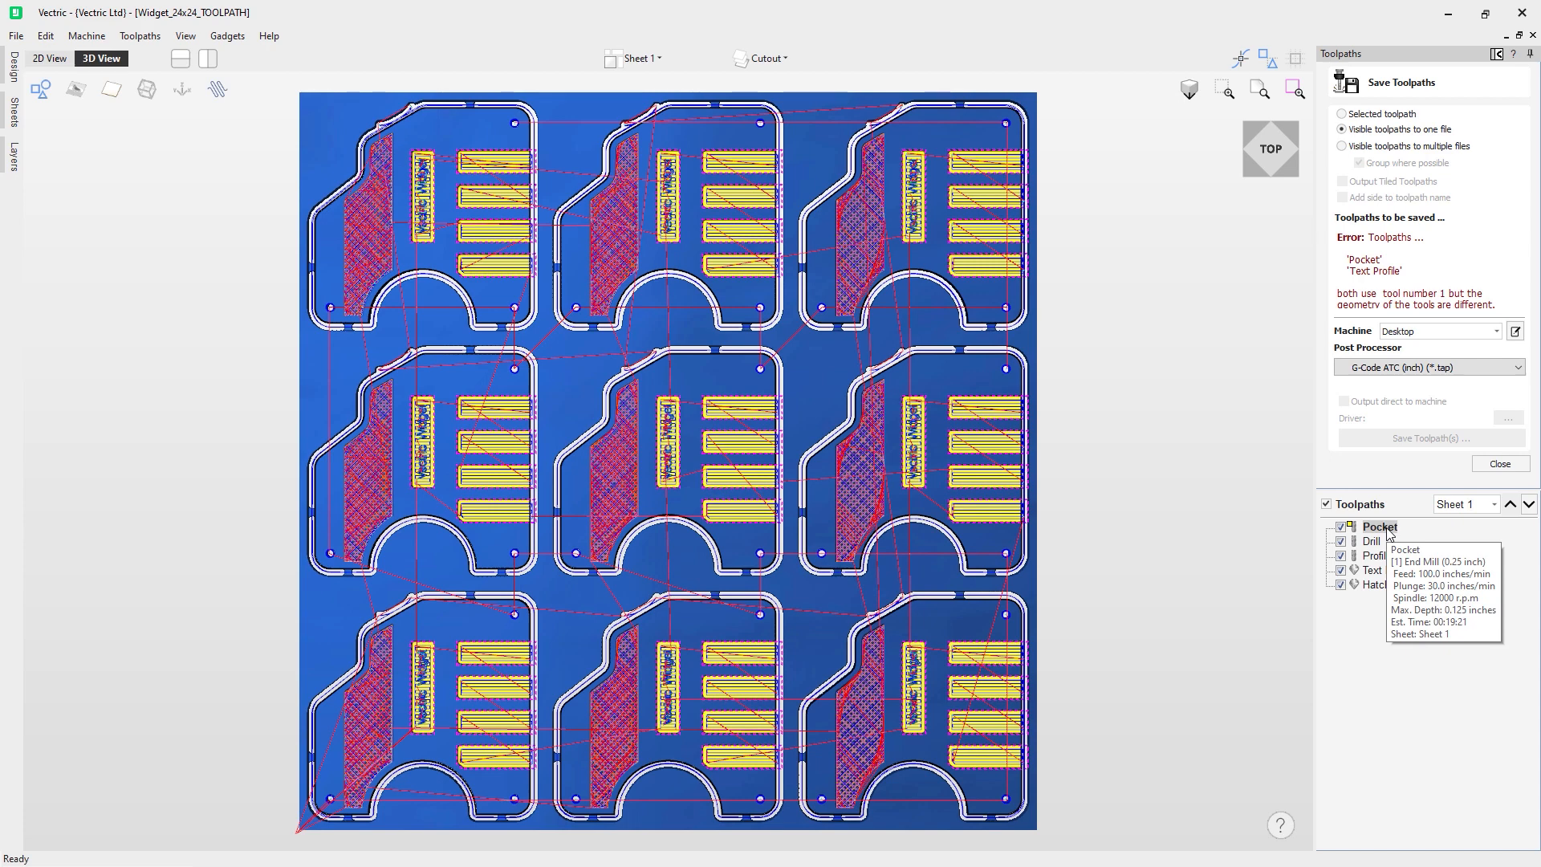
mouse_move(1372, 572)
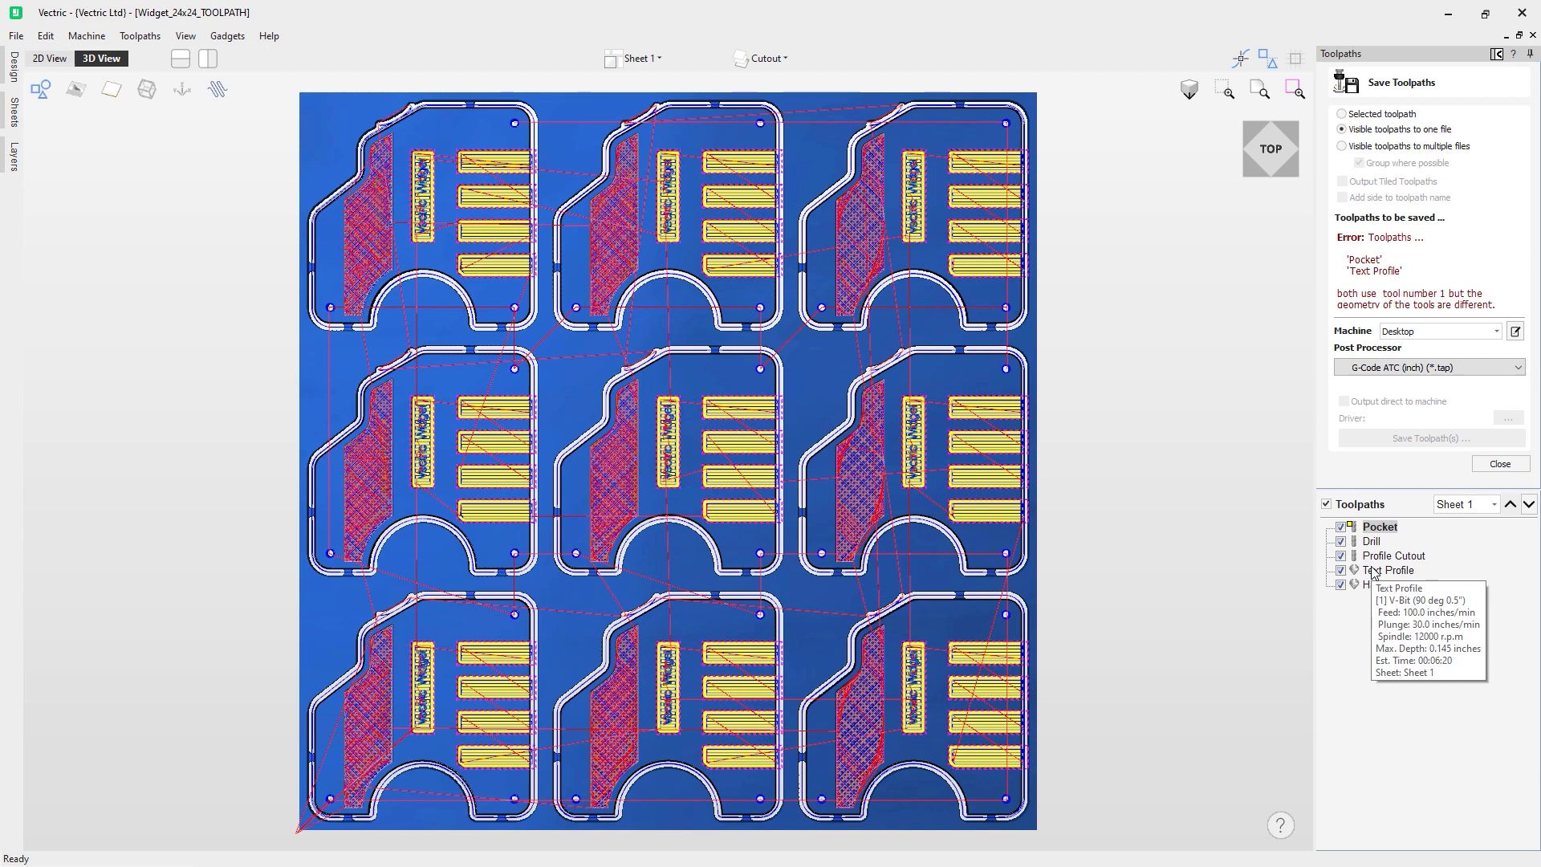
left_click(1494, 462)
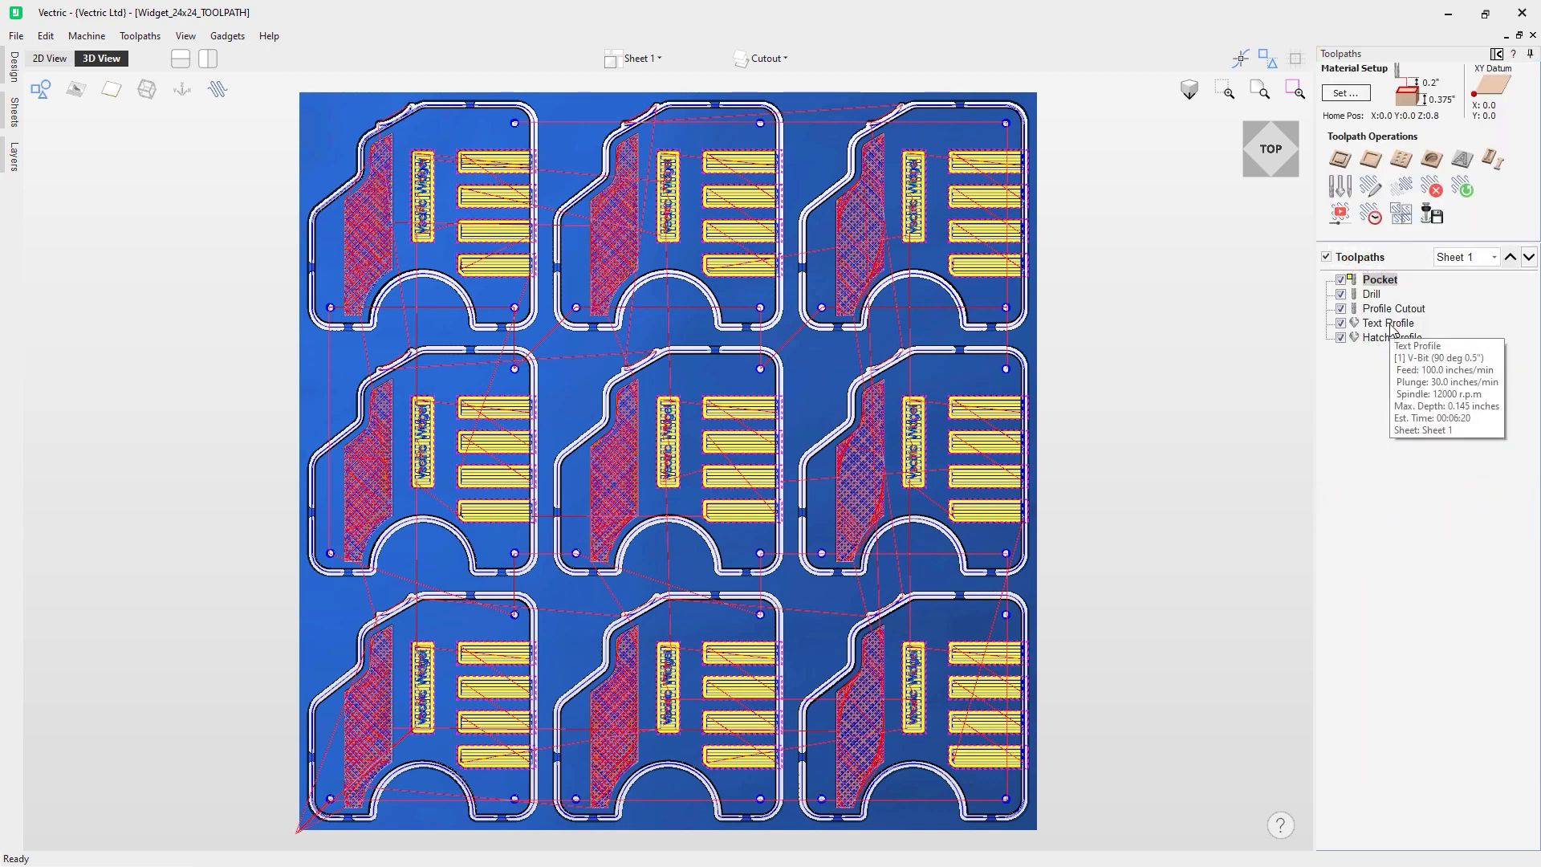
Set the V-Bit's tool number to 2 in the Text Profile toolpath and recalculate it.
left_click(1392, 325)
double_click(1393, 325)
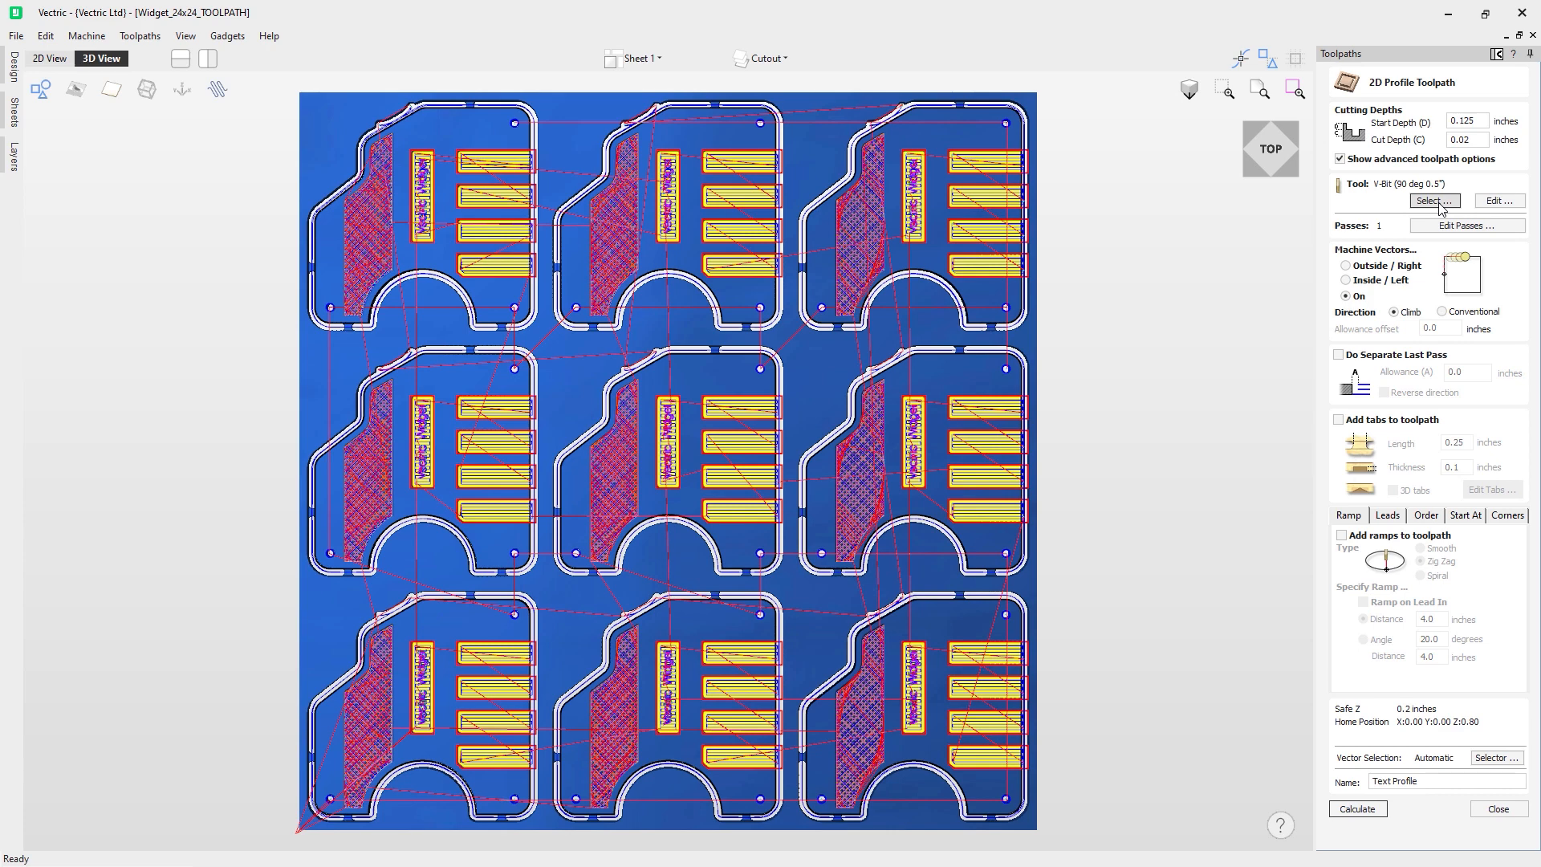
left_click(1499, 201)
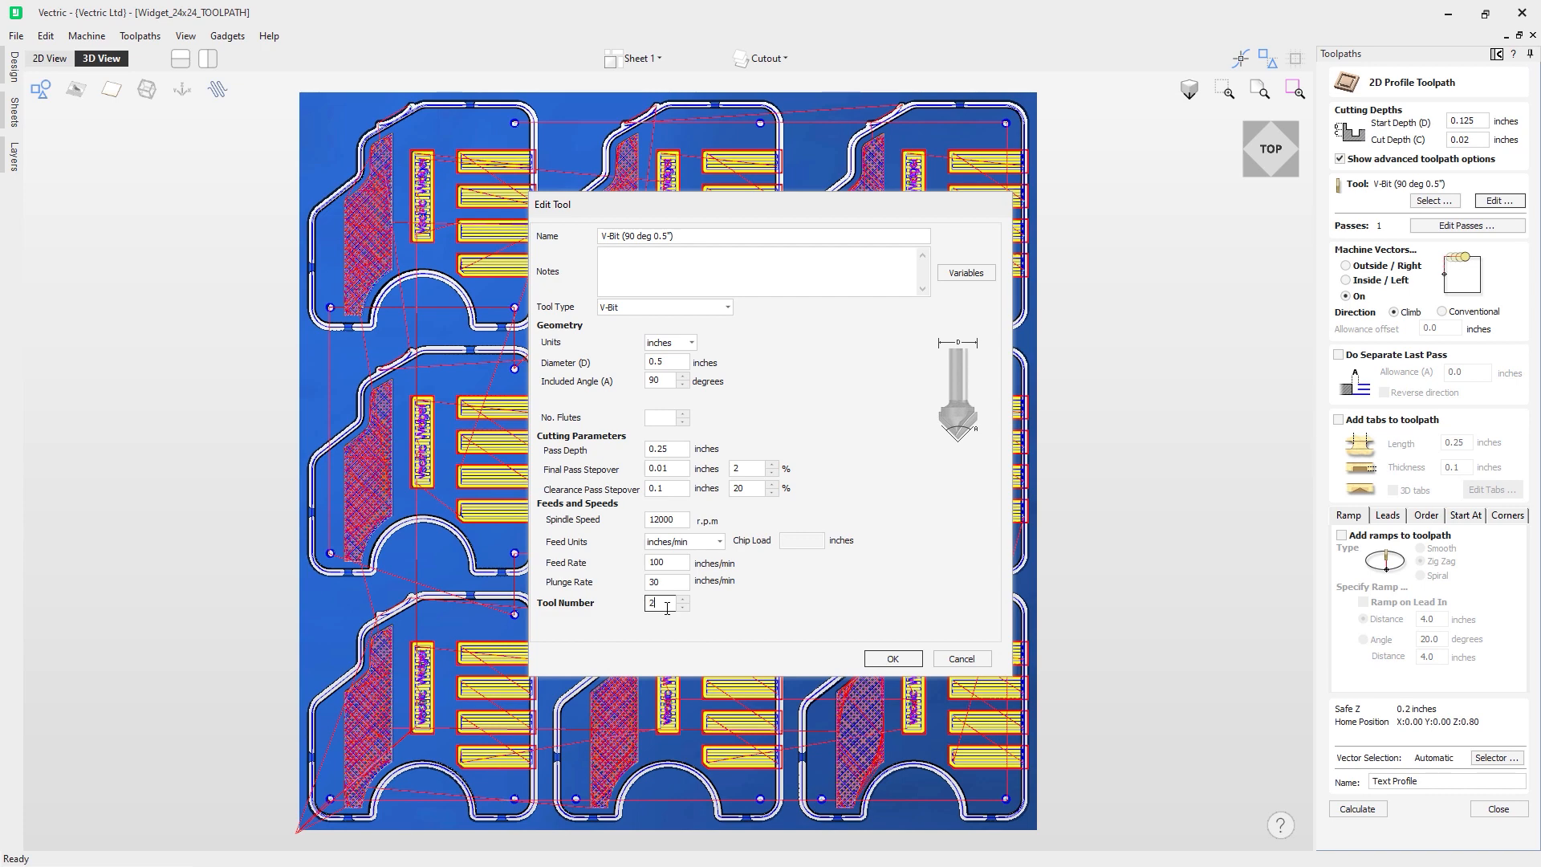
left_click(892, 658)
left_click(1356, 808)
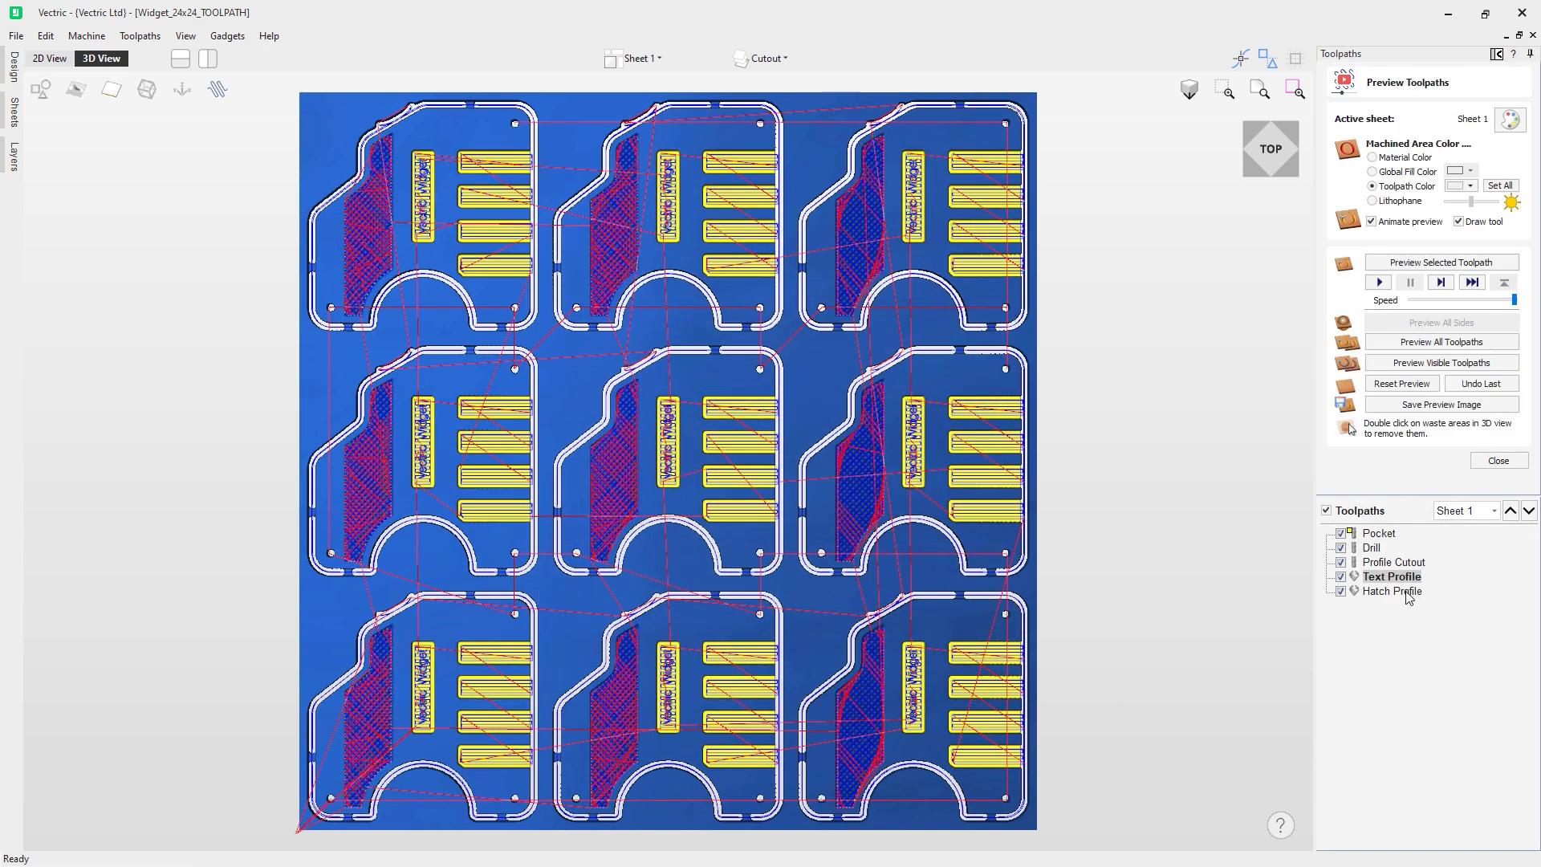
Set the V-Bit's tool number to 2 in the Hatch Profile toolpath, recalculate it, and close the preview.
double_click(1406, 591)
left_click(1499, 200)
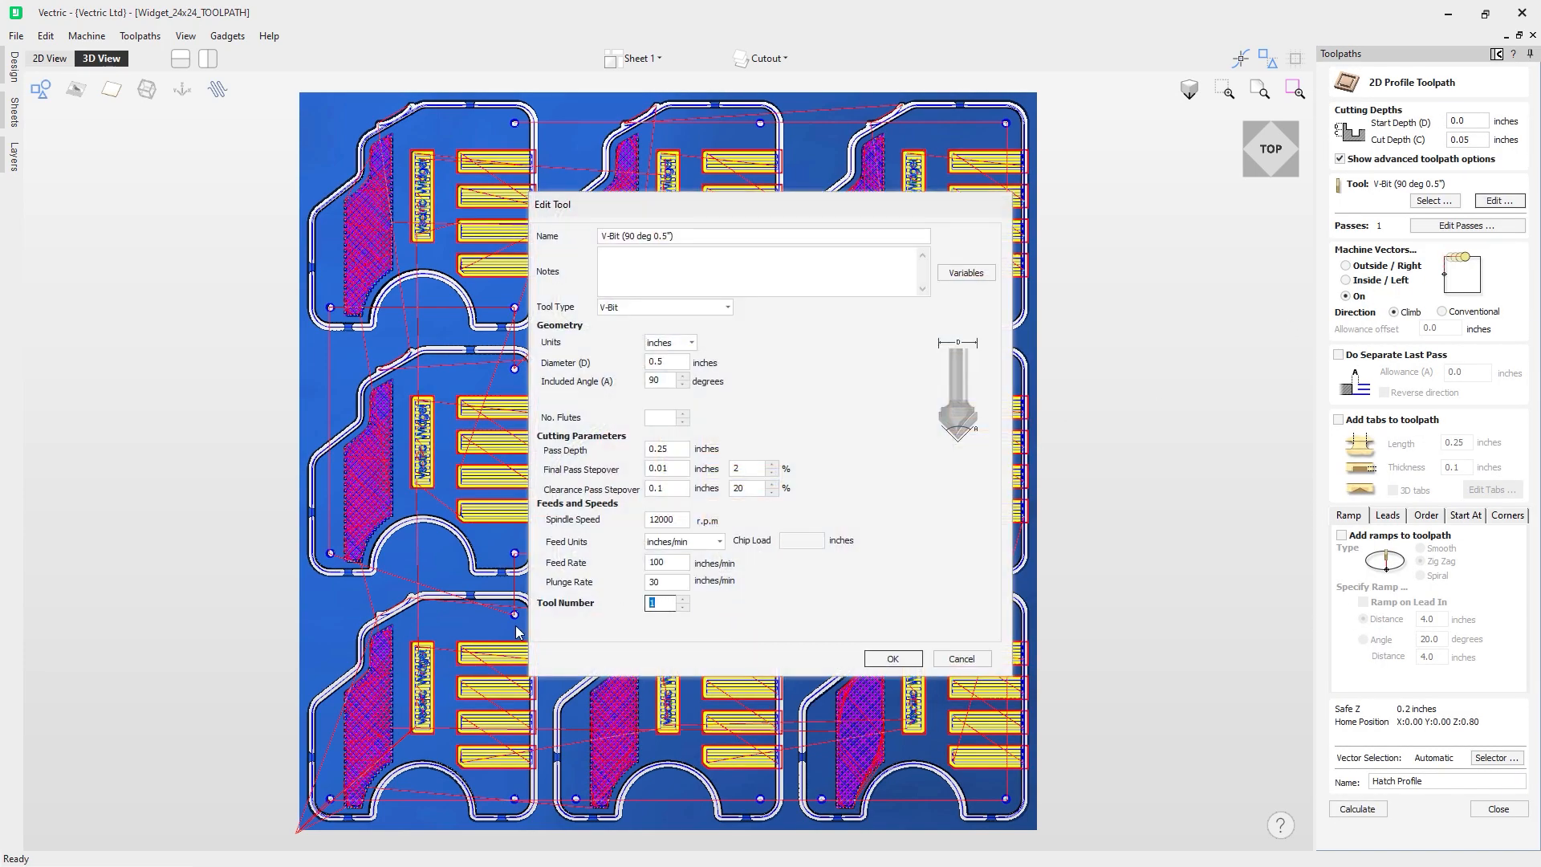
left_click(892, 658)
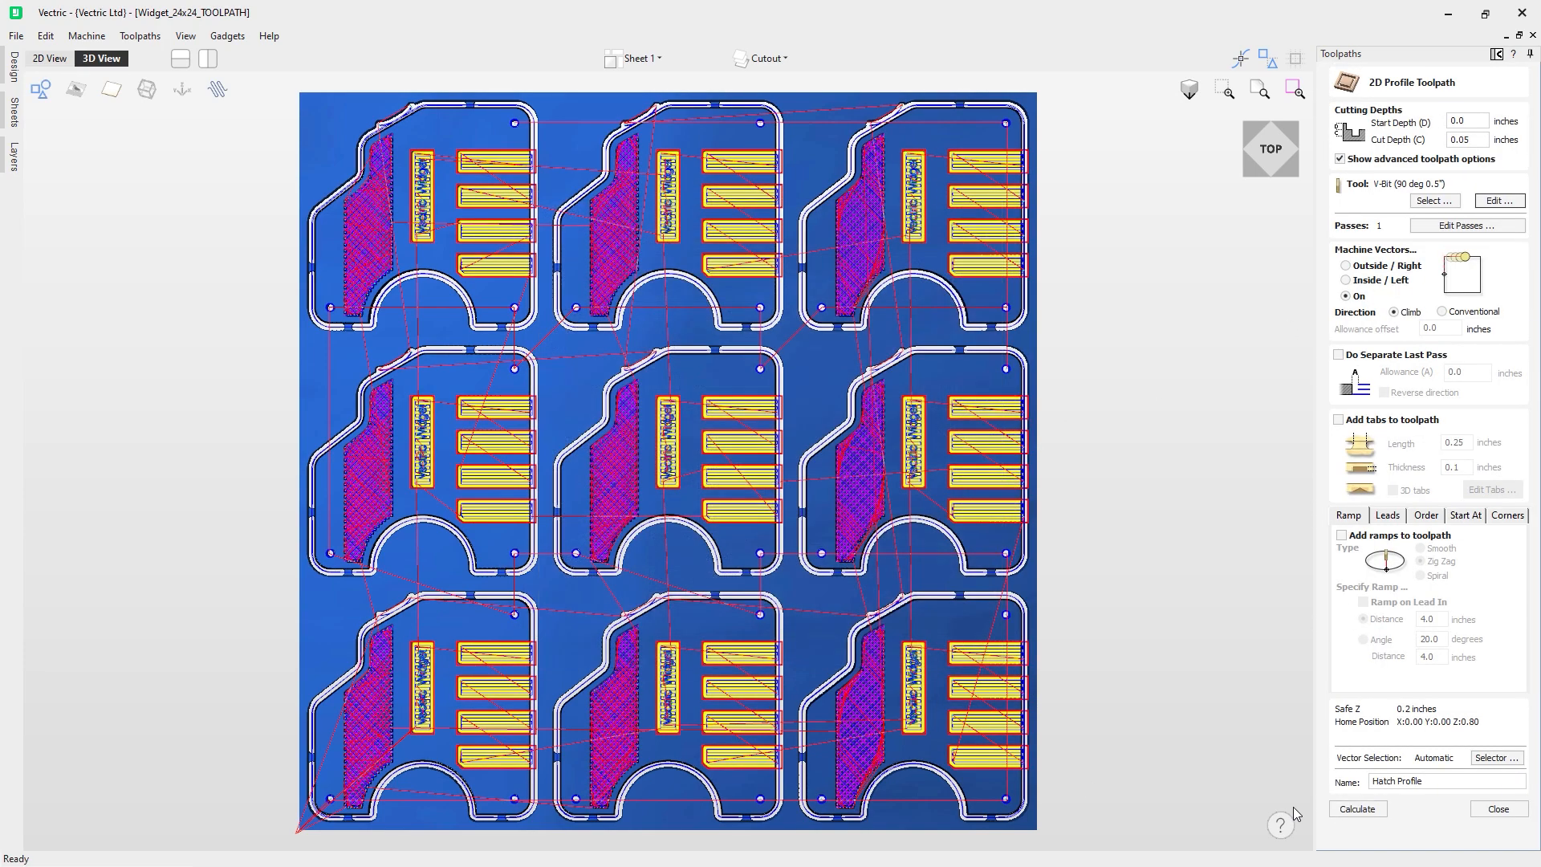
left_click(1349, 809)
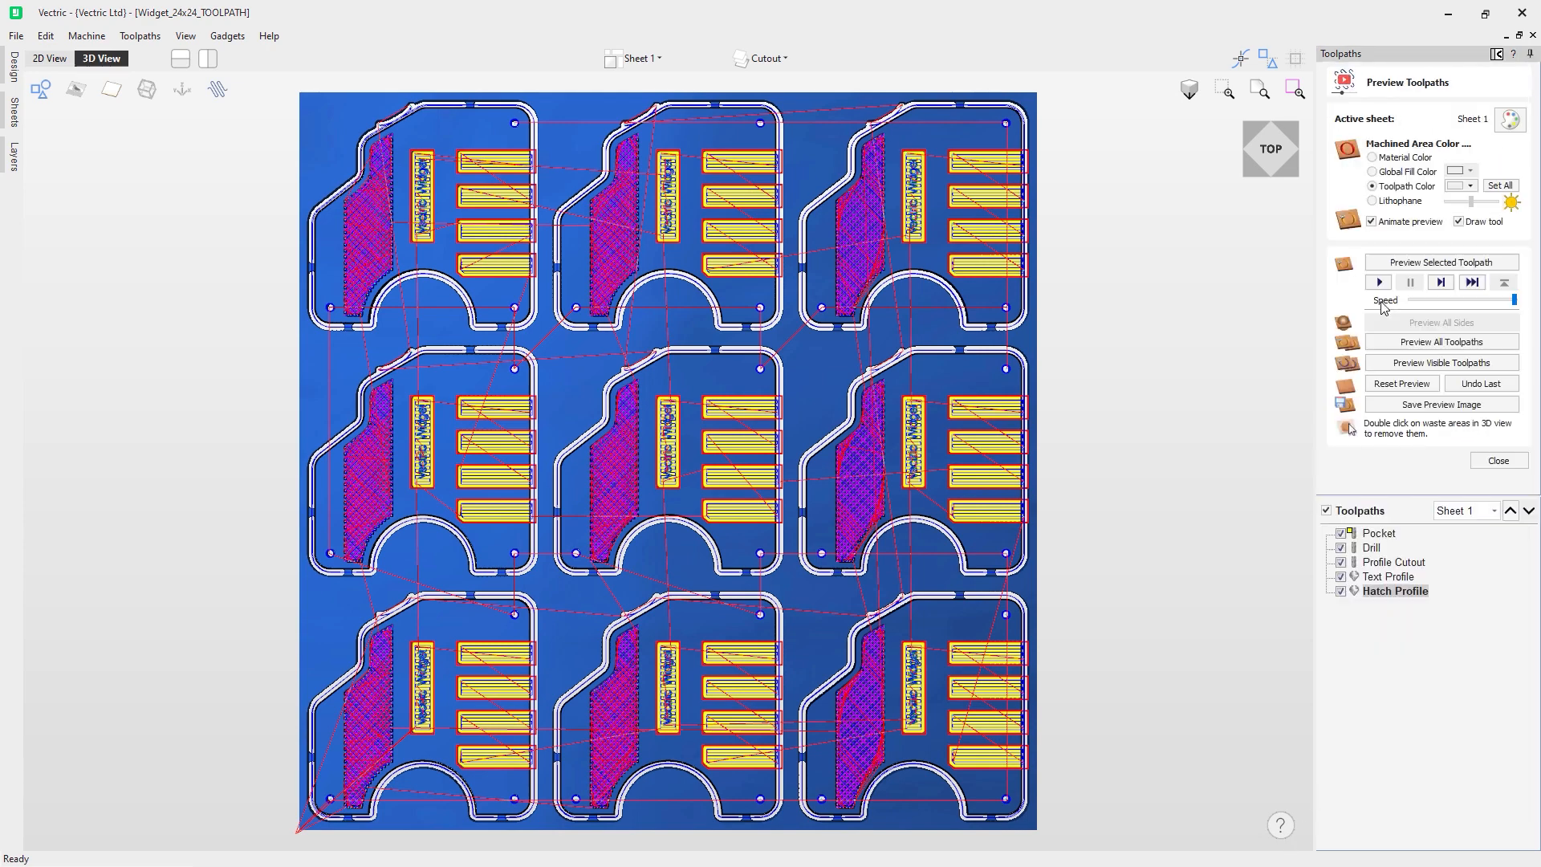
left_click(1507, 466)
Save the visible toolpaths to one file named Widget_24x24_TOOLPATH with the G-Code ATC (inch) post-processor.
left_click(1435, 217)
left_click(1389, 130)
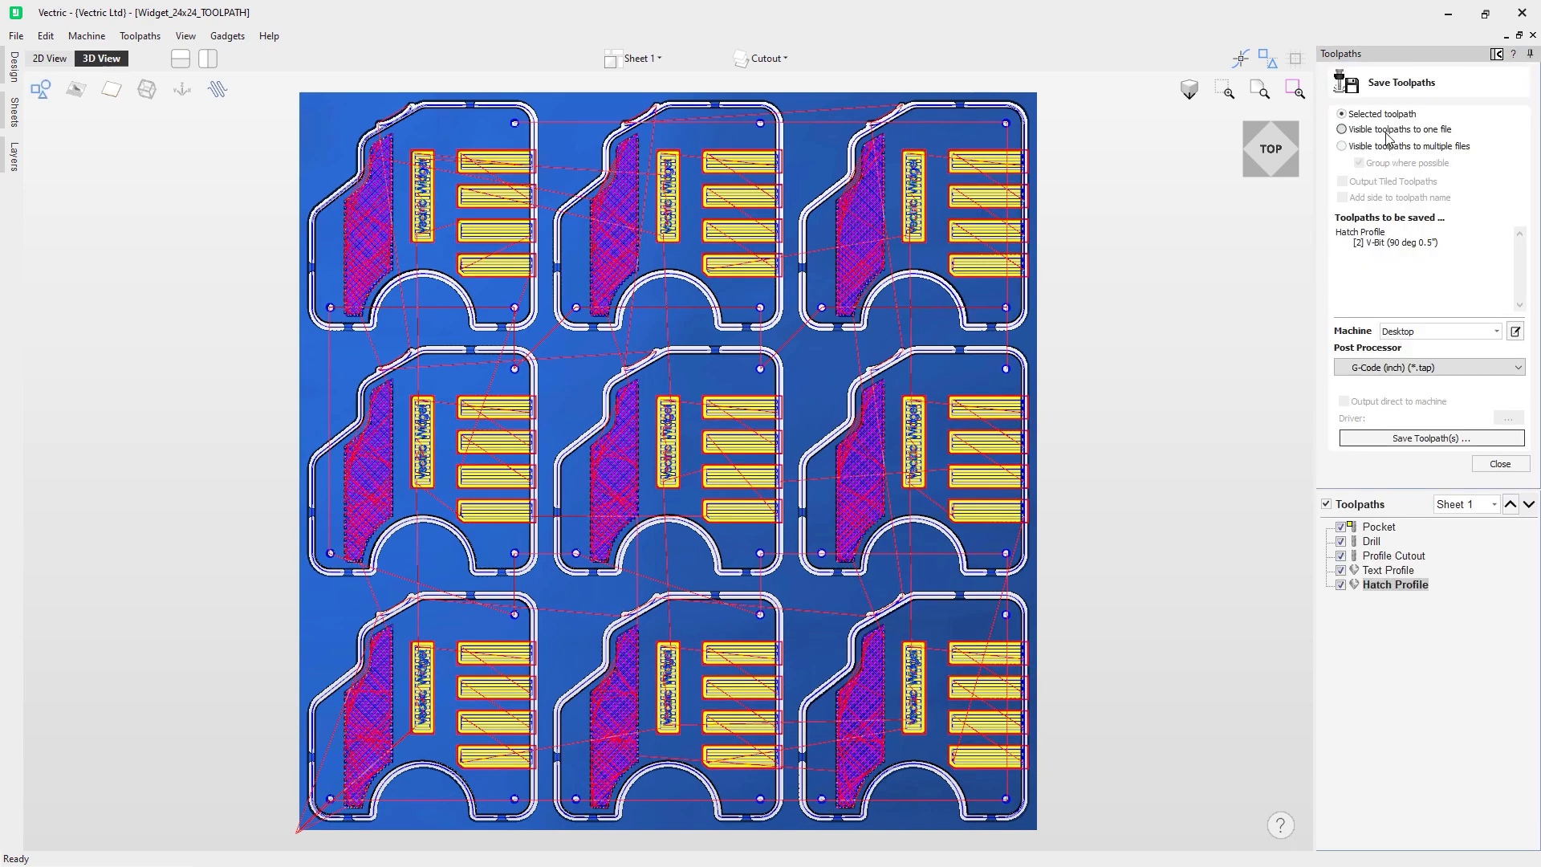
left_click(1456, 369)
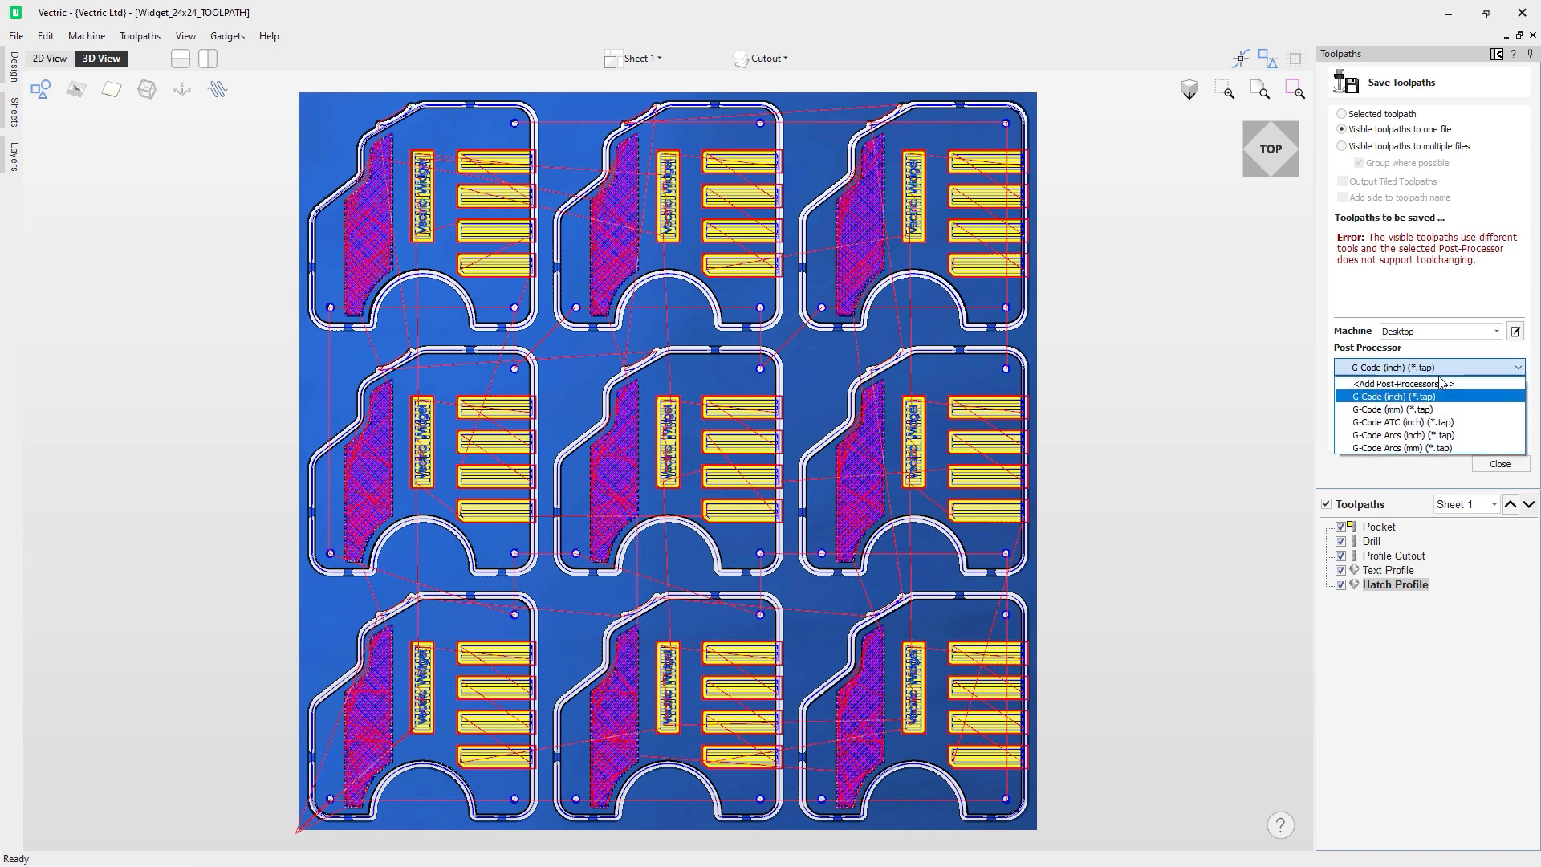
left_click(1419, 424)
scroll(1473, 263, "down", 1)
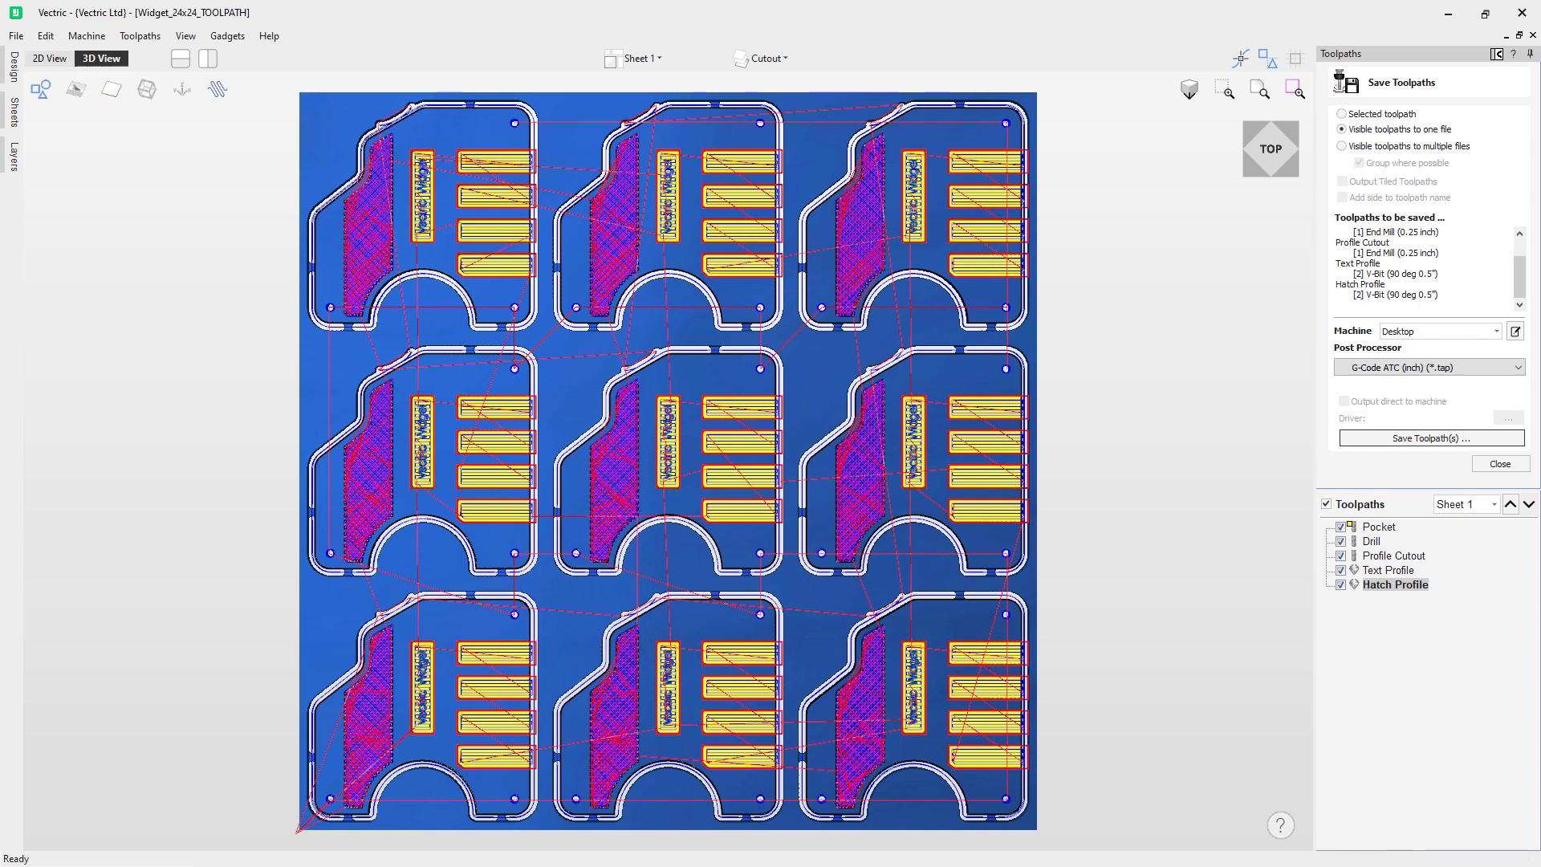
left_click(1431, 437)
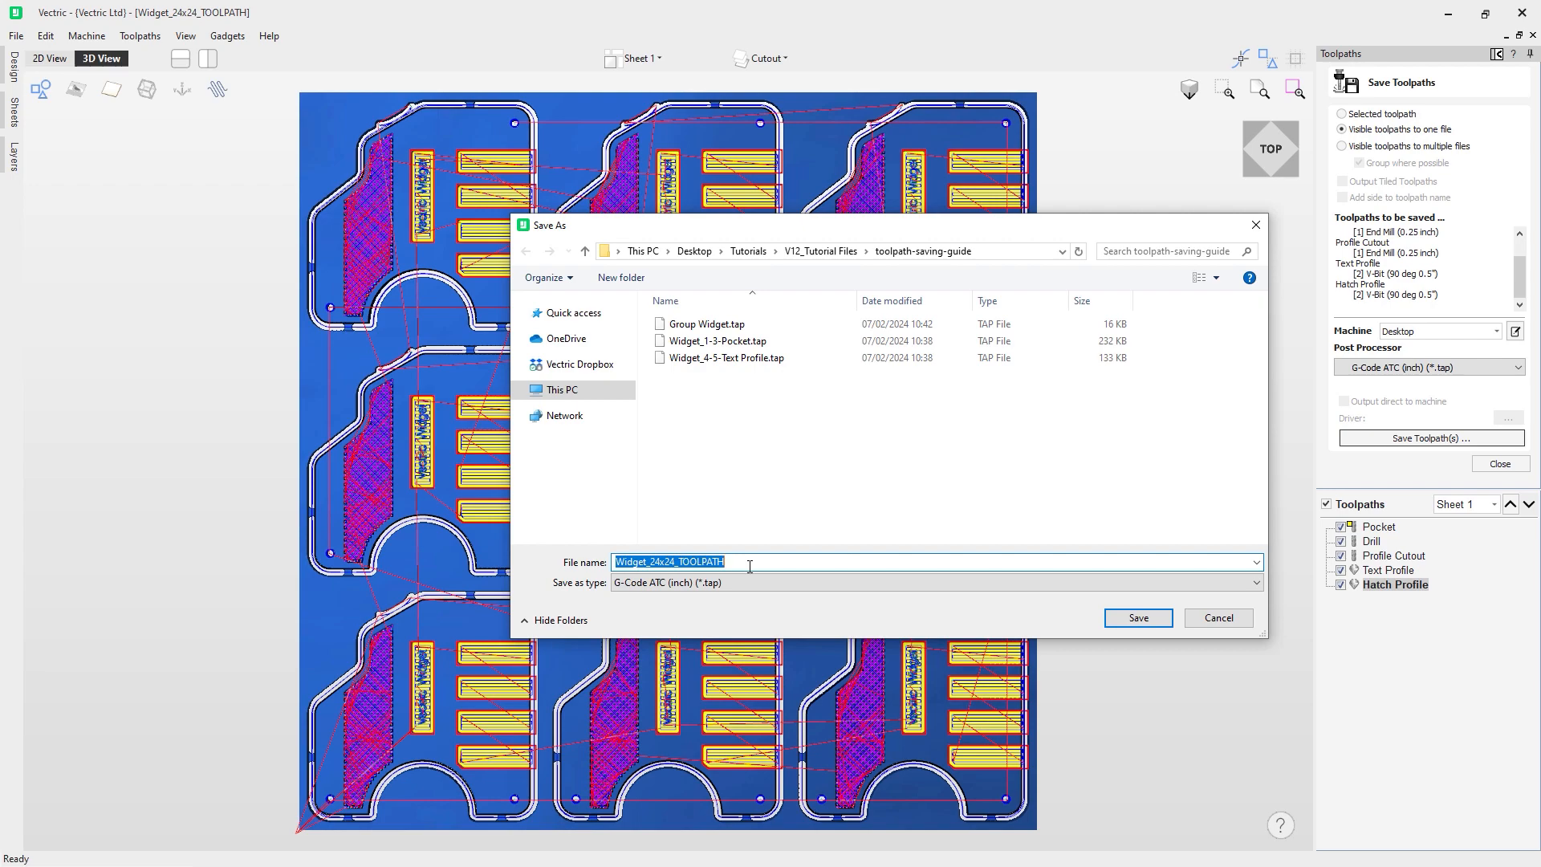
left_click(1138, 618)
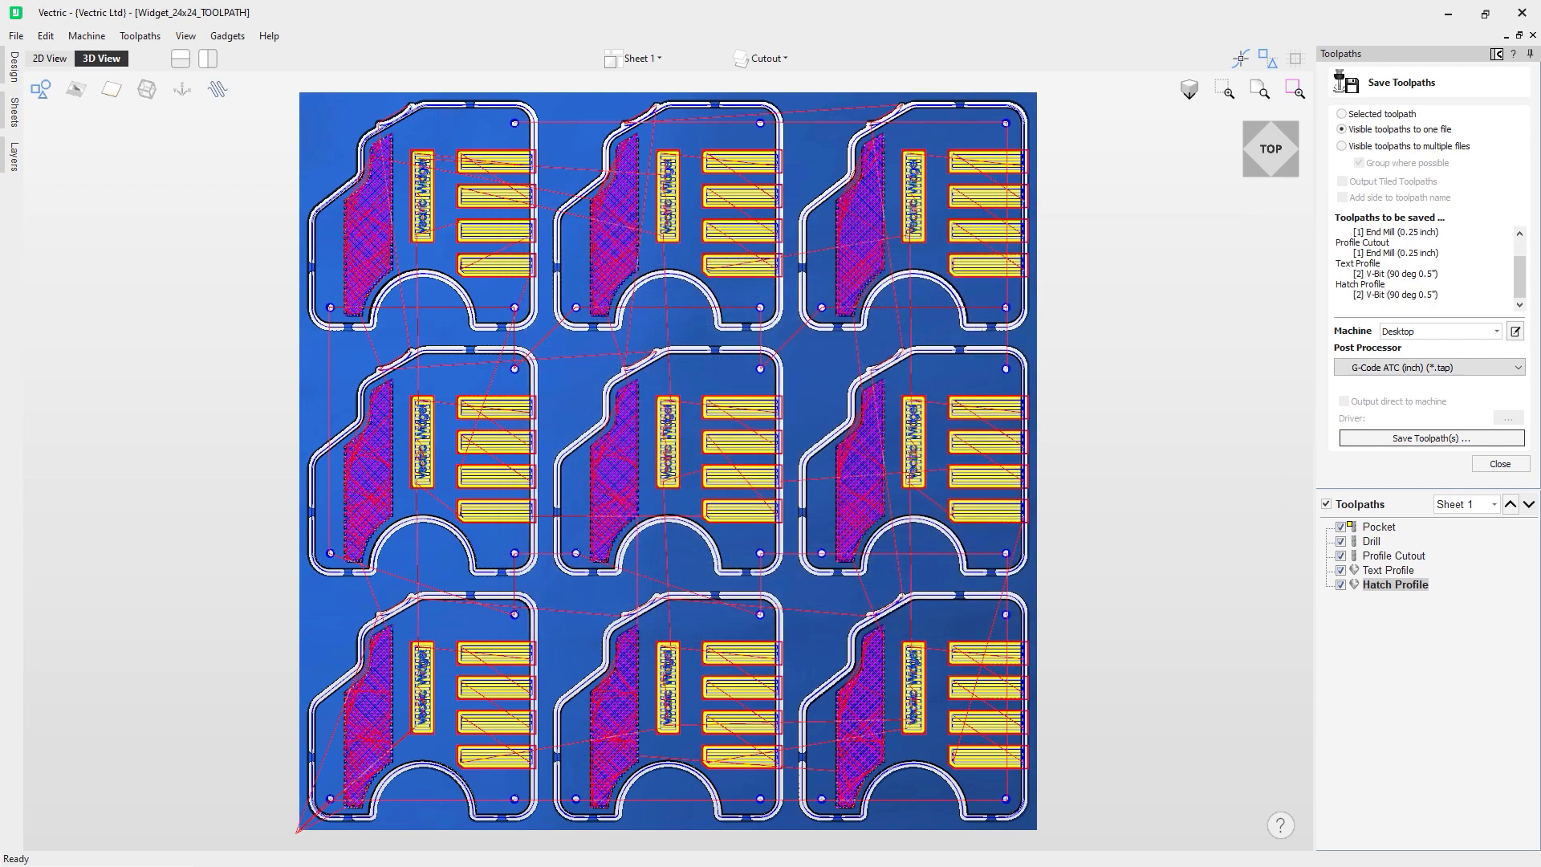
Examine the saved Widget_24x24_TOOLPATH.tap file in File Explorer, and return to the Vectric job.
key("alt+Tab")
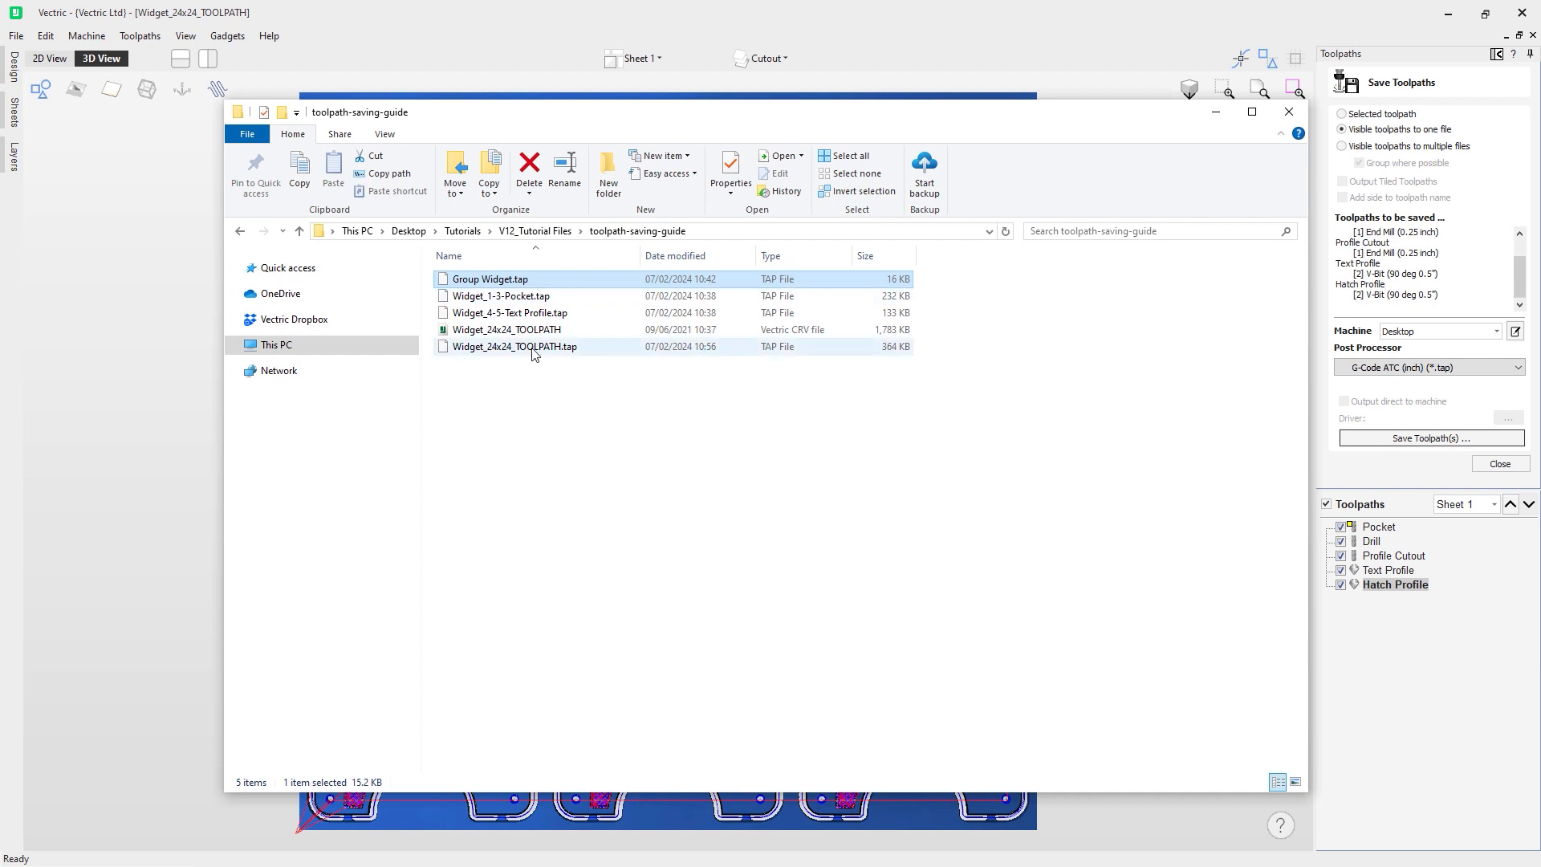
left_click(535, 351)
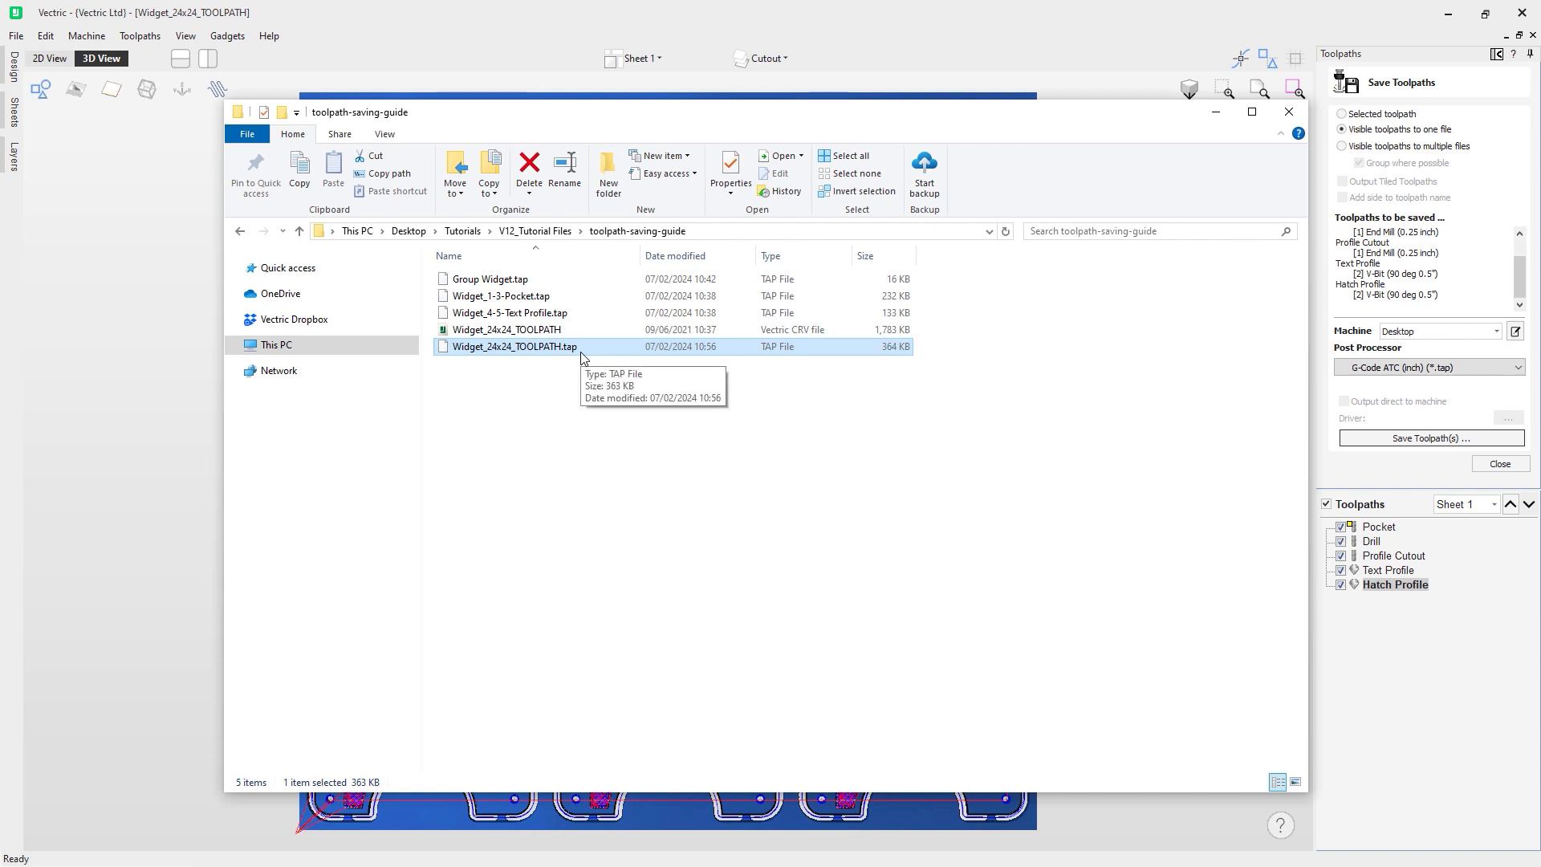
left_click(1214, 115)
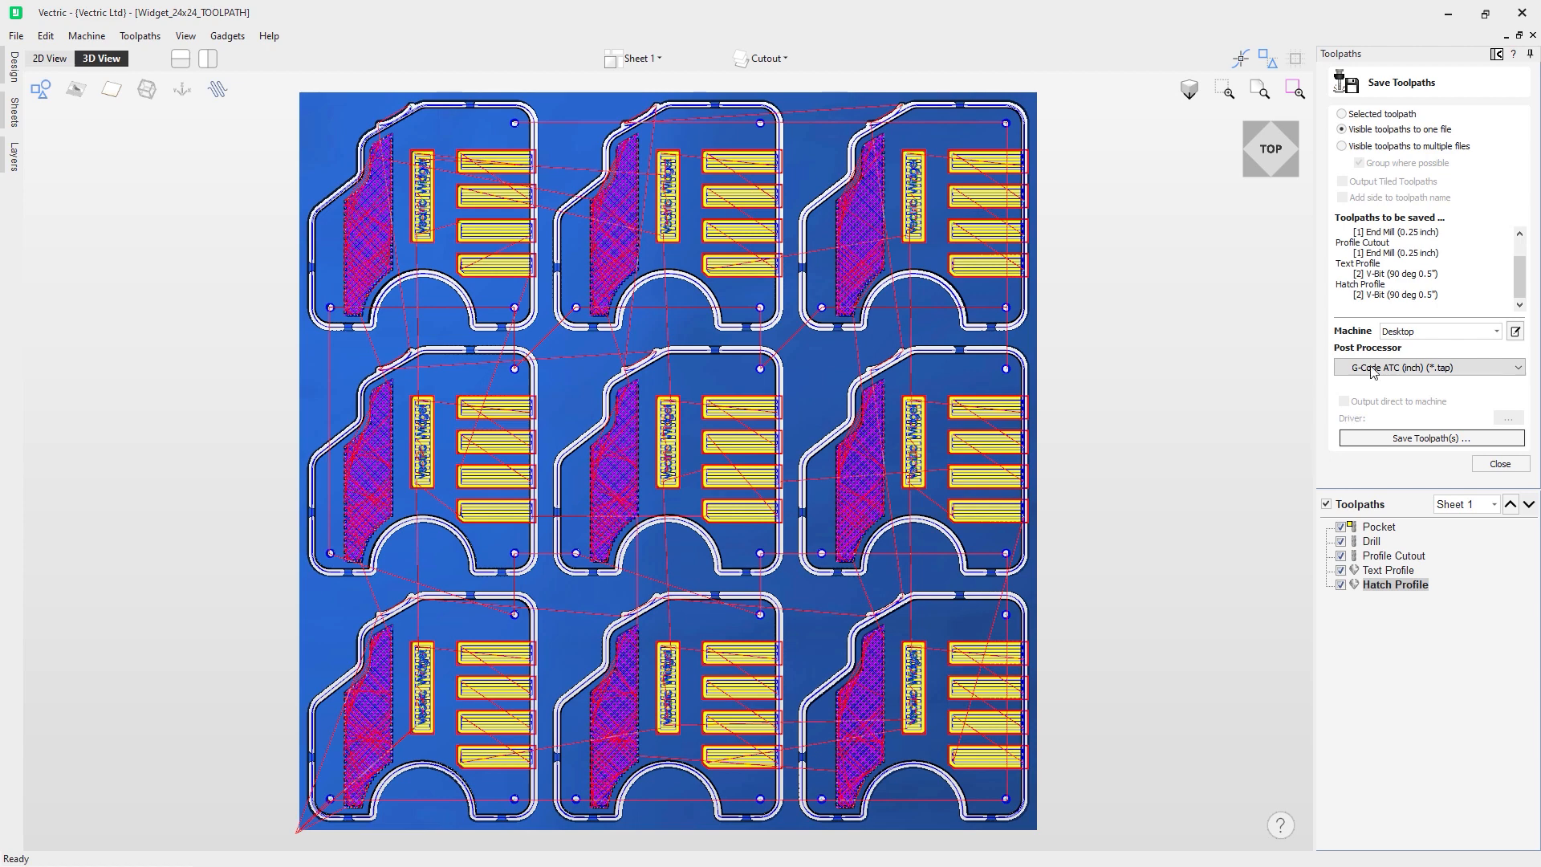